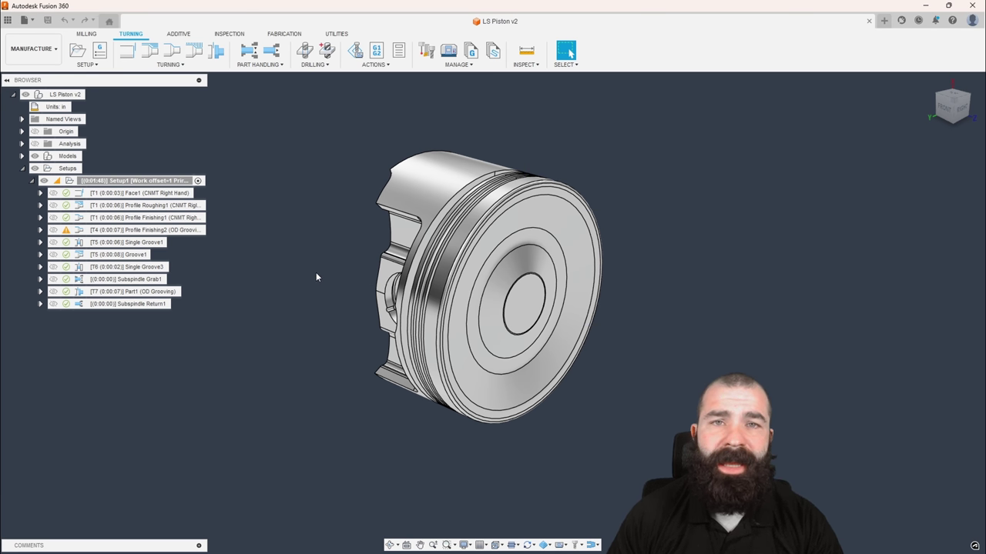
# Create a turning setup on the secondary spindle and flip its Z axis out of the piston's open skirt end.
pyautogui.click(77, 50)
pyautogui.click(941, 245)
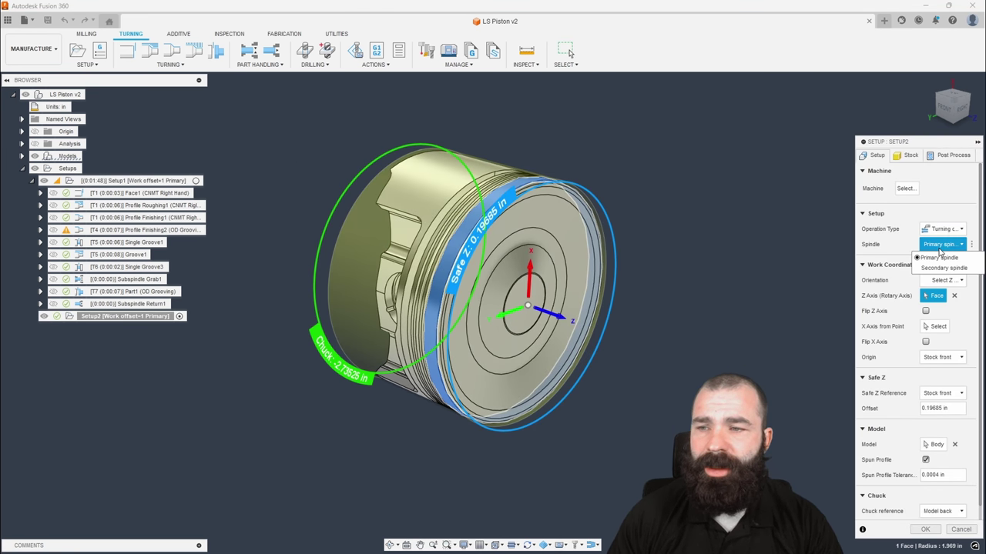
pyautogui.click(941, 270)
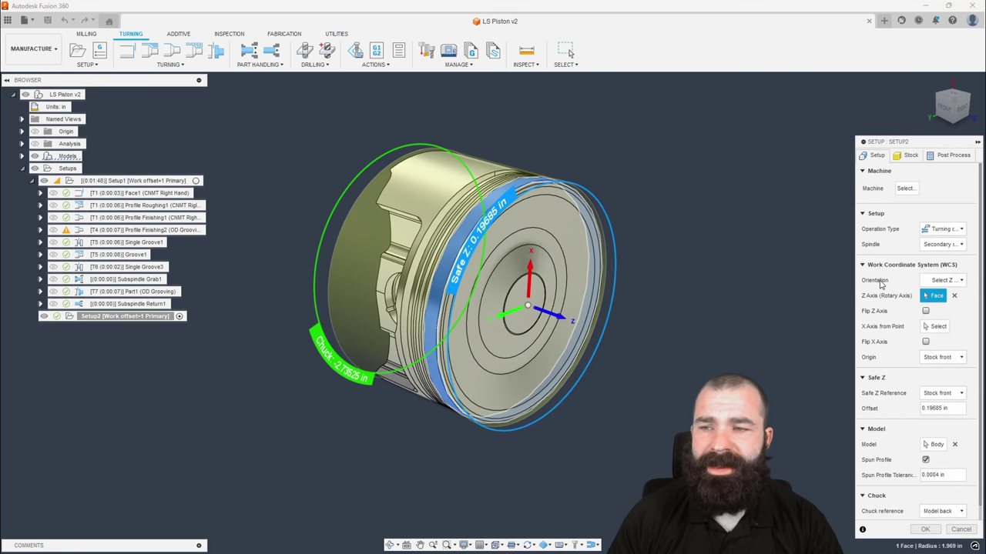
pyautogui.click(563, 319)
pyautogui.keyDown('shift'); pyautogui.moveTo(664, 357); pyautogui.dragTo(581, 288, button='middle'); pyautogui.keyUp('shift')
pyautogui.keyDown('shift'); pyautogui.moveTo(523, 335); pyautogui.dragTo(679, 309, button='middle'); pyautogui.keyUp('shift')
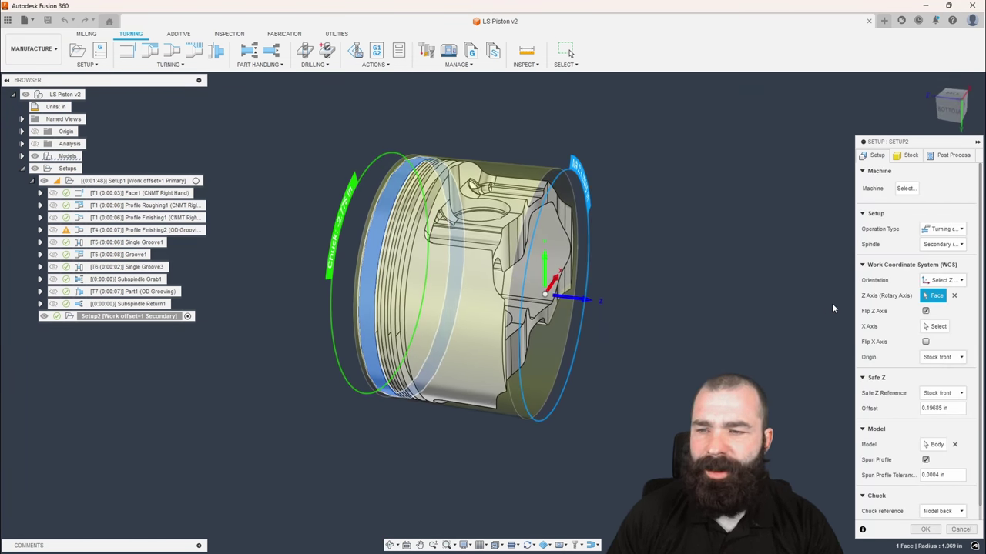
# Enable Continue Rest Machining for the setup's preceding-setup stock and accept the setup.
pyautogui.click(907, 155)
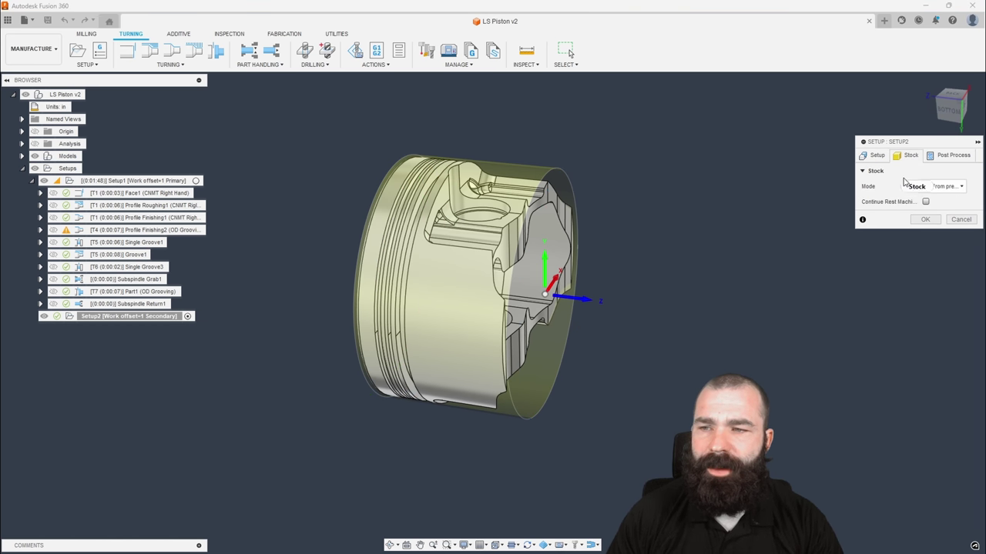
pyautogui.click(925, 201)
pyautogui.click(925, 219)
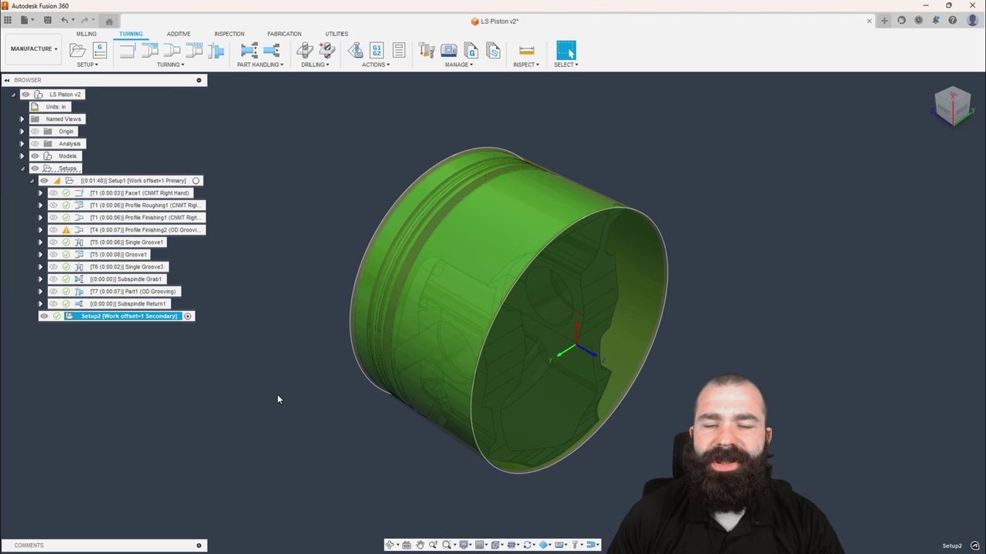
# Create a 2D Bore operation with Tool Orientation enabled, taking the Z axis from the piston's pin bore face and flipping it.
pyautogui.keyDown('shift'); pyautogui.moveTo(277, 398); pyautogui.dragTo(572, 348, button='middle'); pyautogui.keyUp('shift')
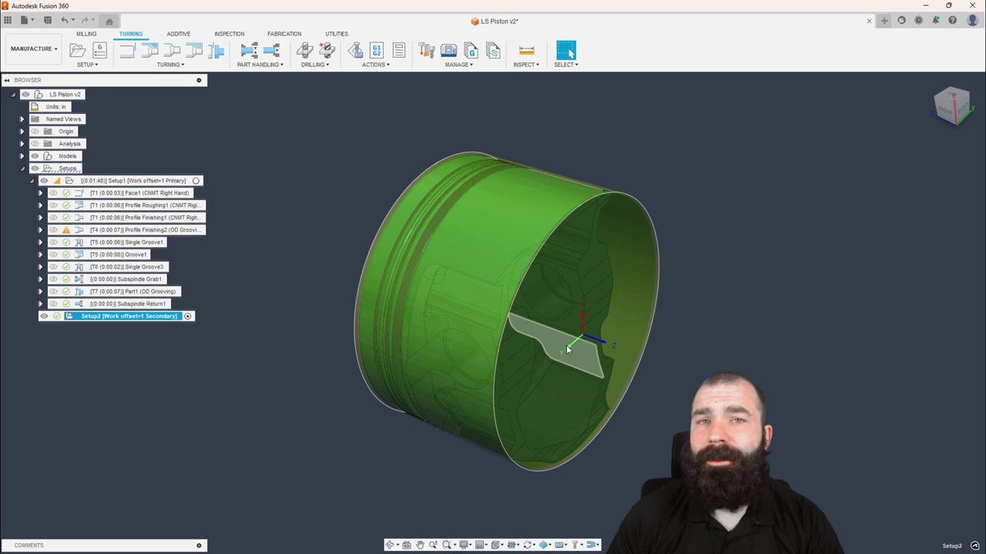
pyautogui.keyDown('shift'); pyautogui.moveTo(566, 349); pyautogui.dragTo(570, 53, button='middle'); pyautogui.keyUp('shift')
pyautogui.keyDown('shift'); pyautogui.moveTo(455, 314); pyautogui.dragTo(453, 337, button='middle'); pyautogui.keyUp('shift')
pyautogui.scroll(-2, 493, 274)
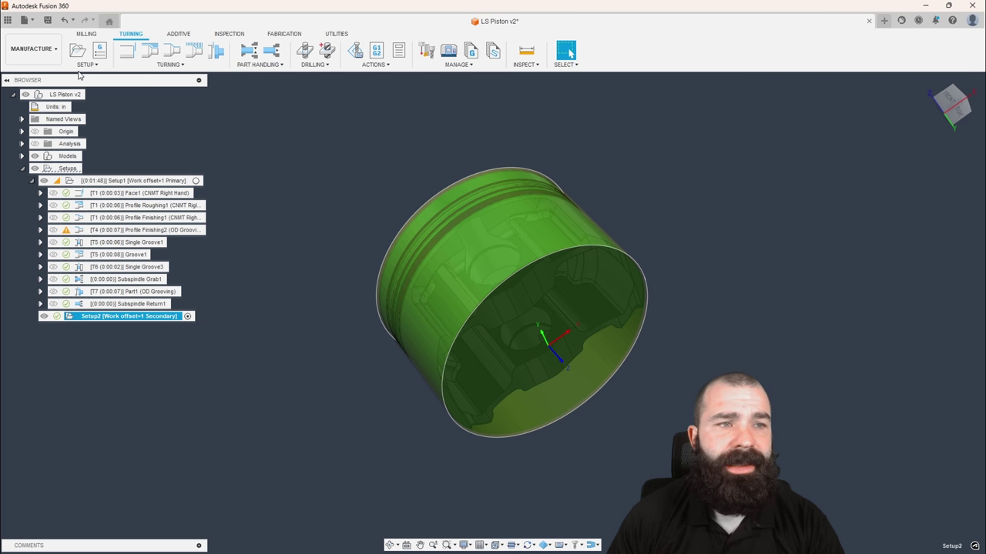
pyautogui.click(87, 34)
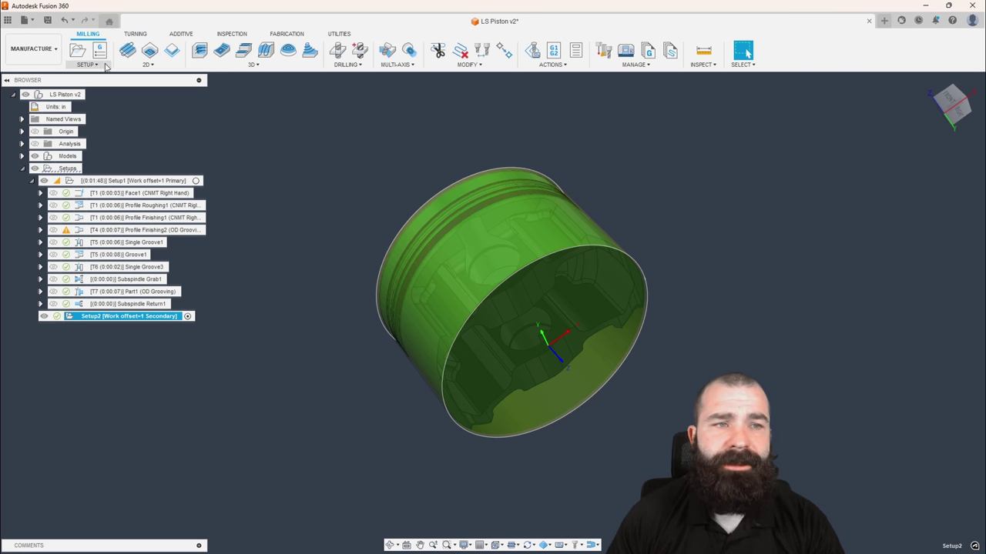
pyautogui.click(147, 65)
pyautogui.click(142, 133)
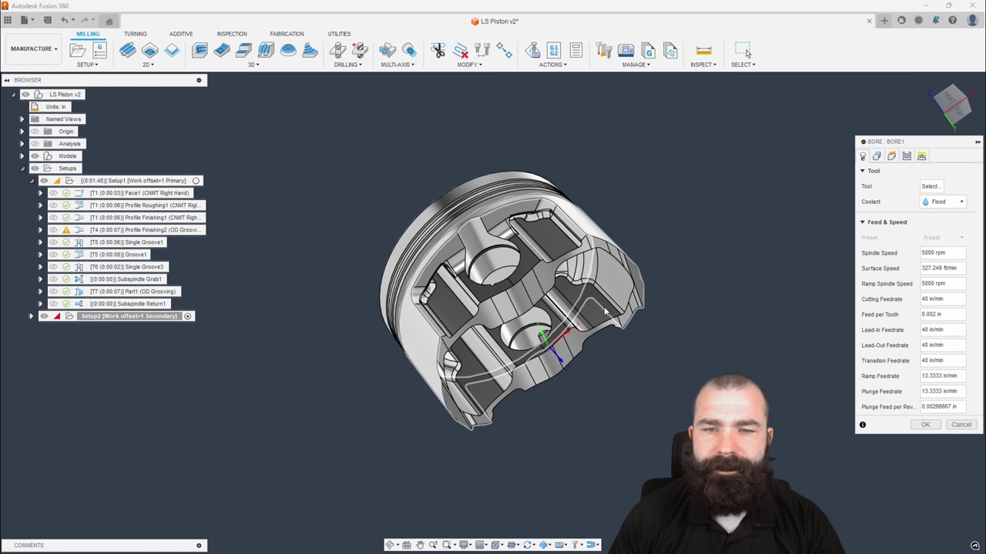
pyautogui.click(877, 155)
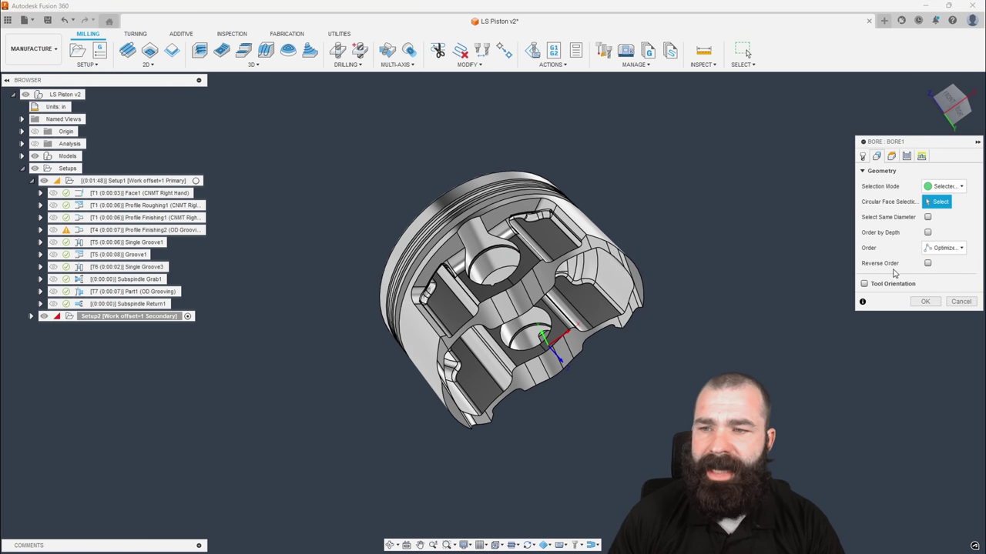
pyautogui.click(864, 283)
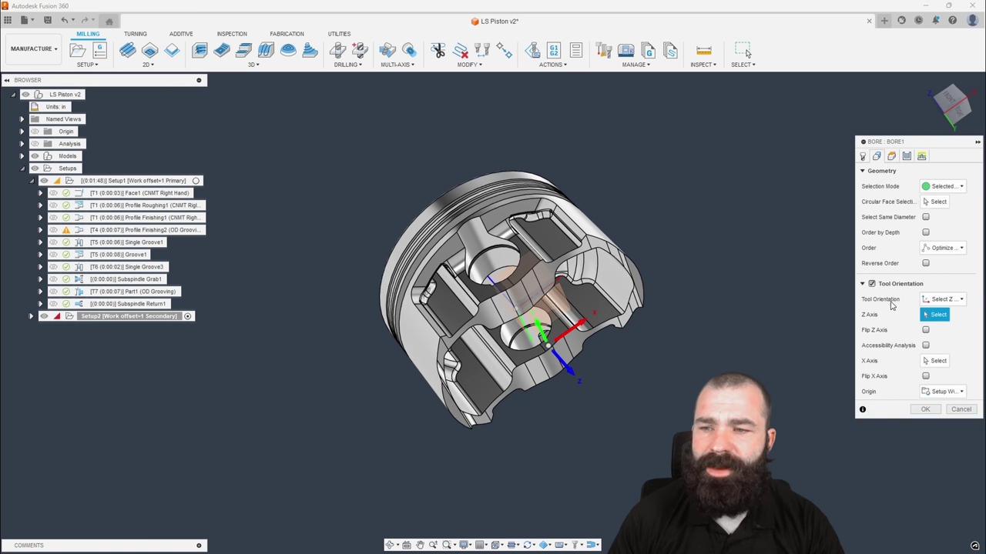
pyautogui.click(509, 266)
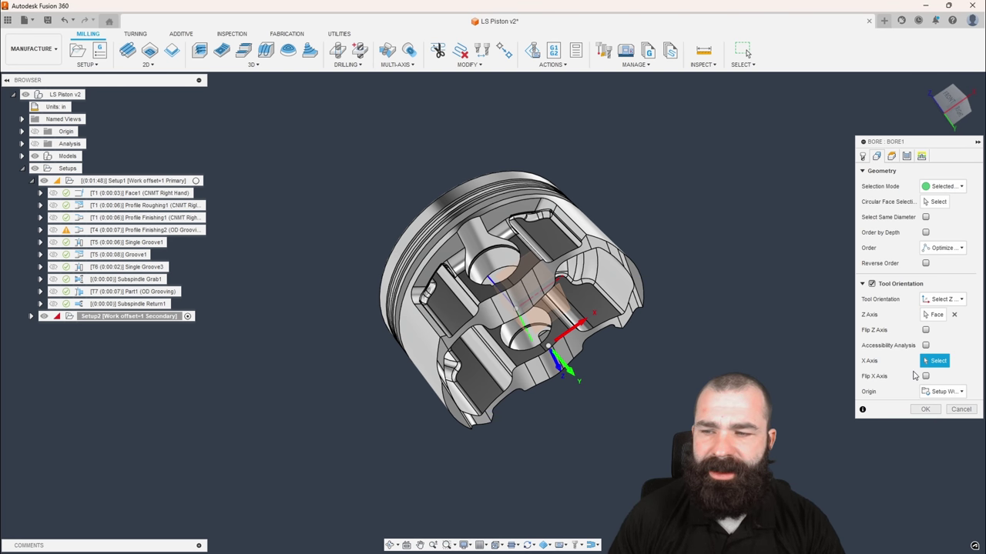
pyautogui.click(925, 330)
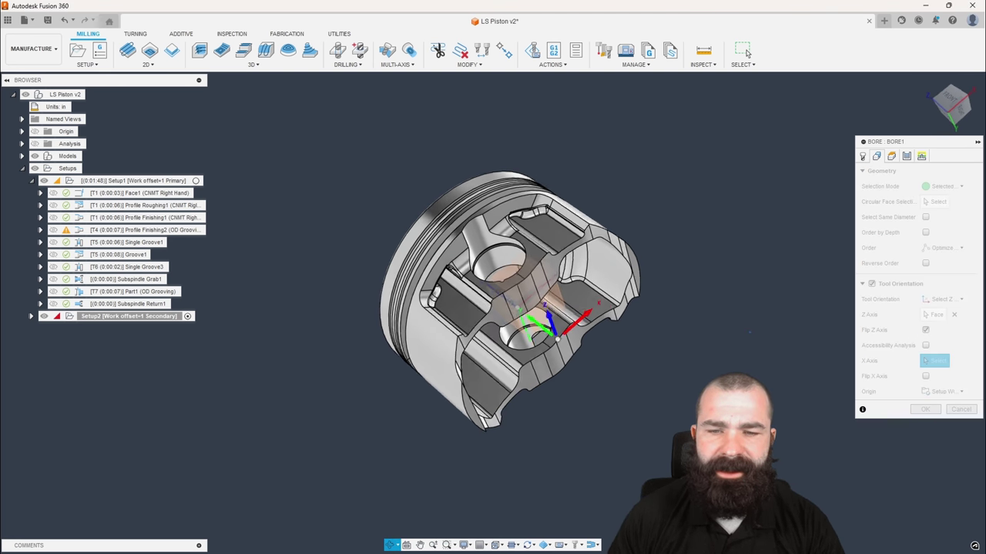
# Try the open outer cylindrical face of the pin bore as the circular face, inspect its slot and deselect it.
pyautogui.moveTo(751, 331)
pyautogui.keyDown('shift'); pyautogui.mouseDown(button='middle')
pyautogui.moveTo(816, 316)
pyautogui.moveTo(751, 308)
pyautogui.moveTo(724, 324)
pyautogui.moveTo(744, 318)
pyautogui.mouseUp(button='middle'); pyautogui.keyUp('shift')
pyautogui.scroll(2, 624, 238)
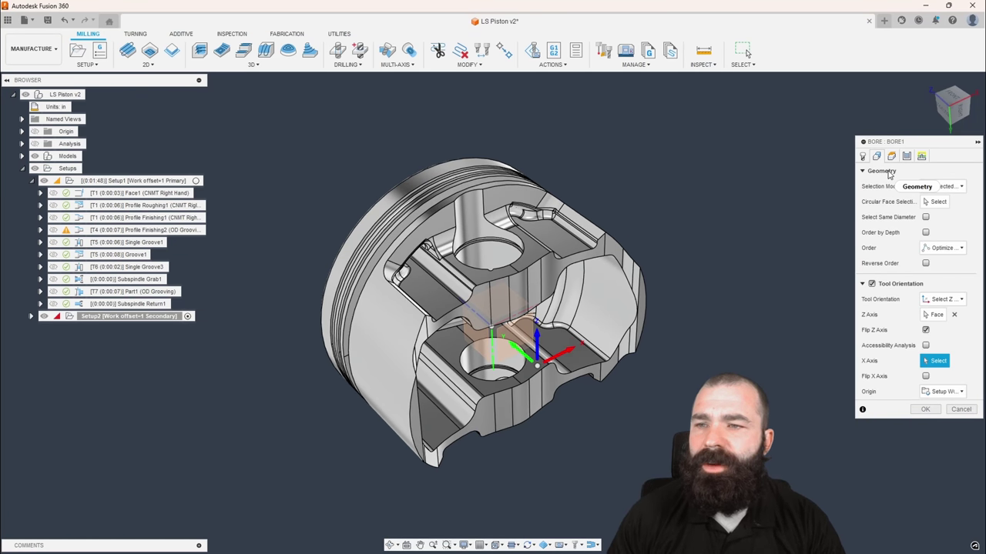
pyautogui.click(926, 203)
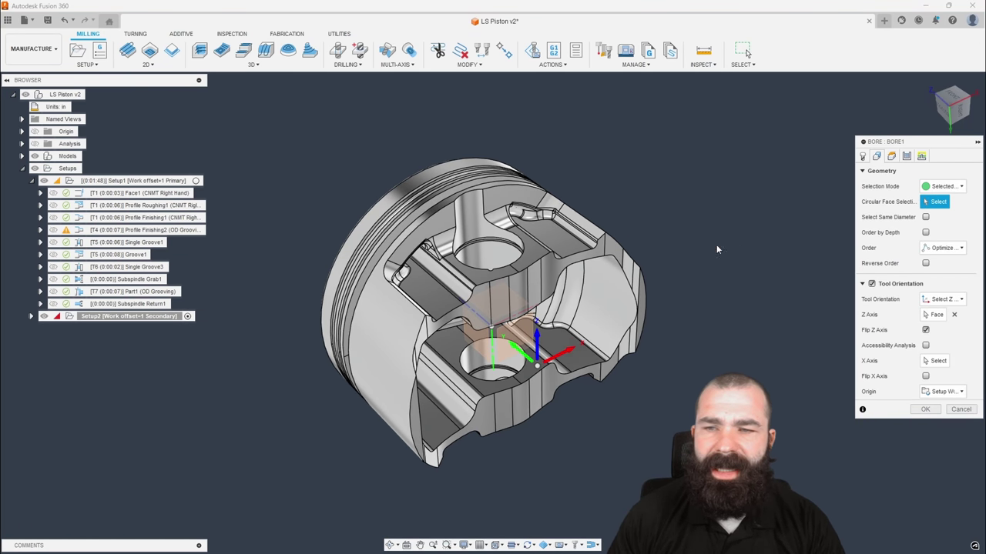
pyautogui.click(473, 224)
pyautogui.scroll(3, 474, 225)
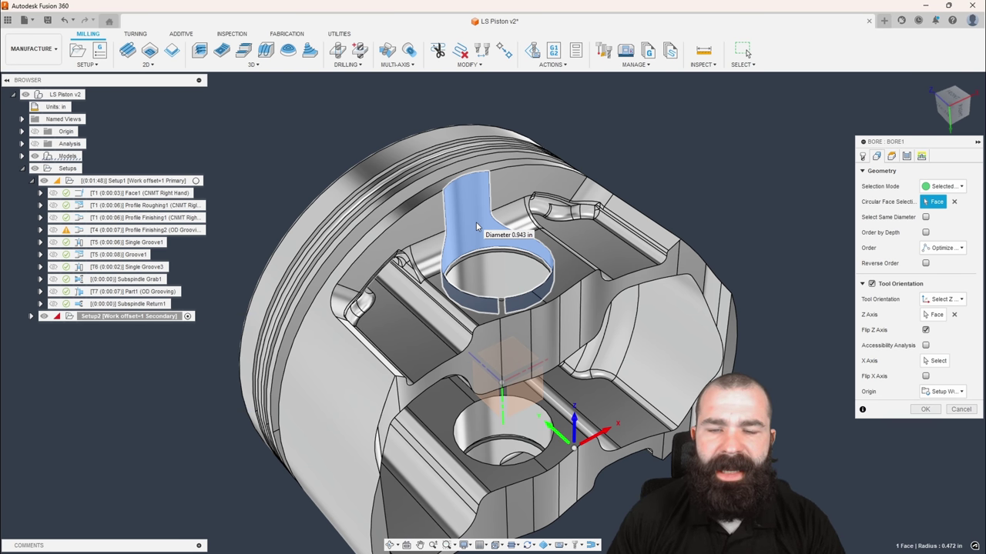
pyautogui.keyDown('shift'); pyautogui.moveTo(475, 226); pyautogui.dragTo(452, 275, button='middle'); pyautogui.keyUp('shift')
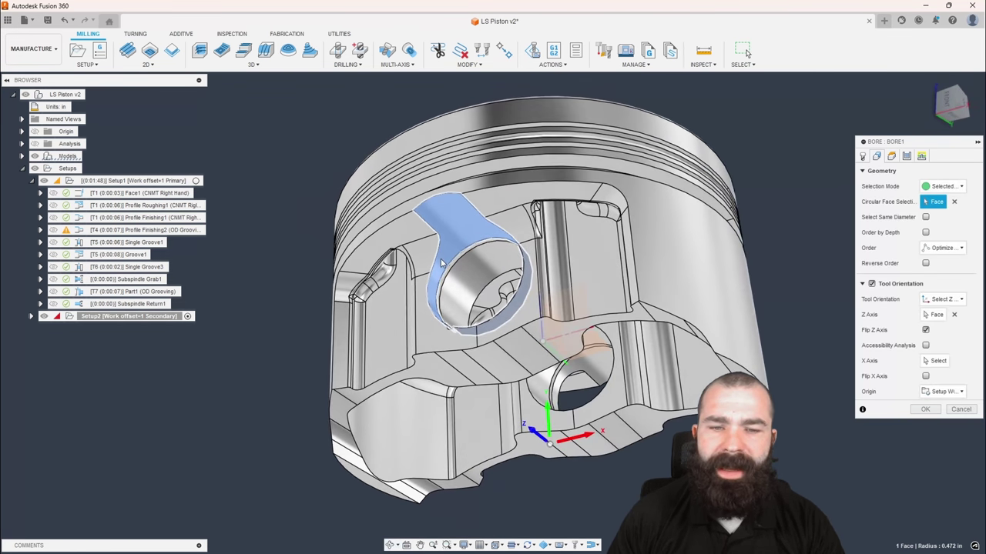
pyautogui.keyDown('shift'); pyautogui.moveTo(459, 323); pyautogui.dragTo(455, 370, button='middle'); pyautogui.keyUp('shift')
pyautogui.scroll(4, 454, 379)
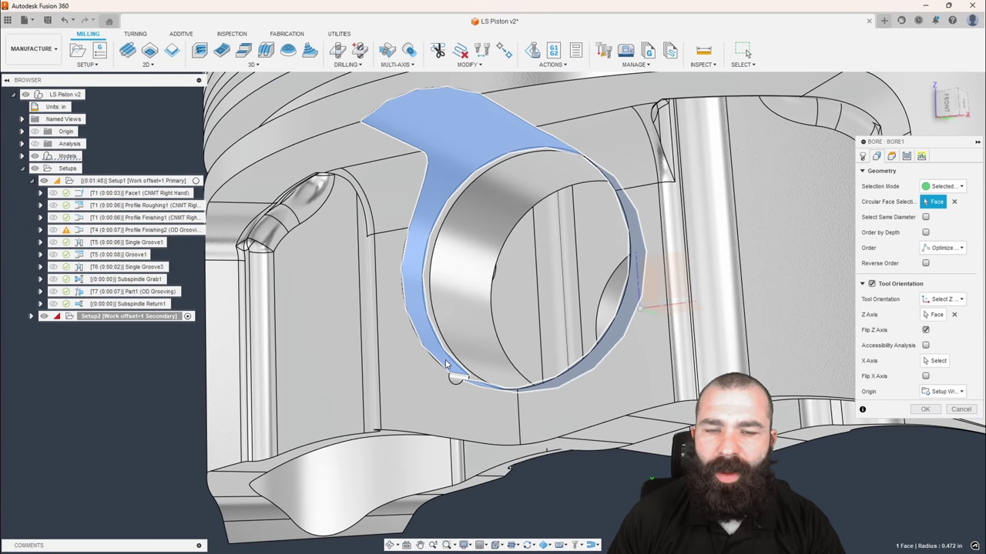
pyautogui.keyDown('shift'); pyautogui.moveTo(451, 364); pyautogui.dragTo(497, 290, button='middle'); pyautogui.keyUp('shift')
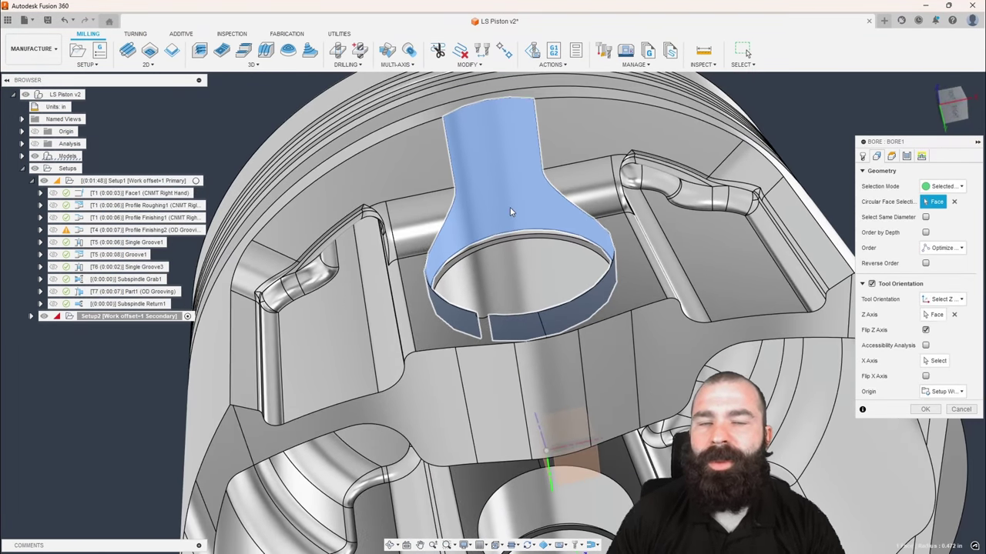
pyautogui.click(512, 220)
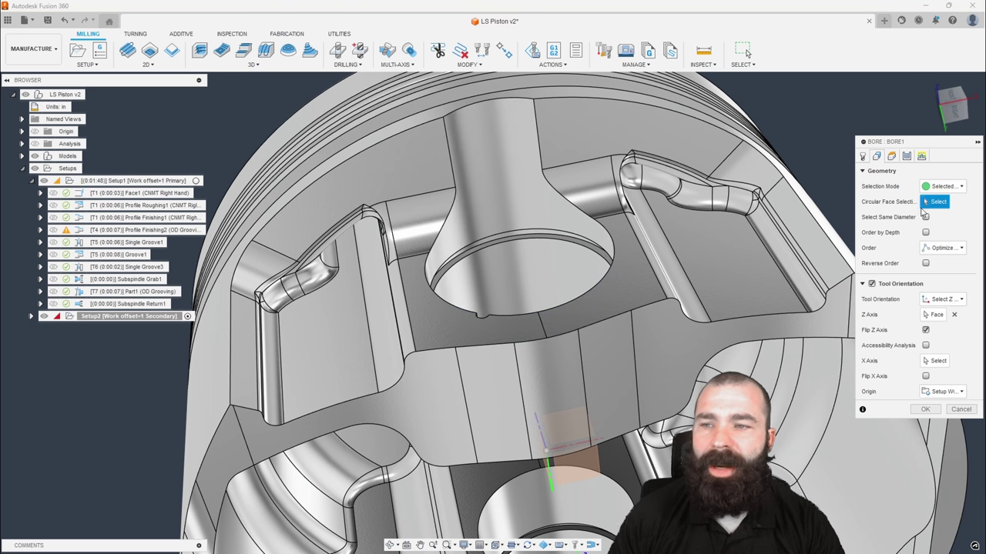
# Select the pin bore's inner cylindrical face for boring and assign the 1/2" Ball Endmill from the Shop Crib library.
pyautogui.click(535, 277)
pyautogui.keyDown('shift'); pyautogui.moveTo(539, 280); pyautogui.dragTo(593, 279, button='middle'); pyautogui.keyUp('shift')
pyautogui.scroll(-3, 561, 289)
pyautogui.click(863, 157)
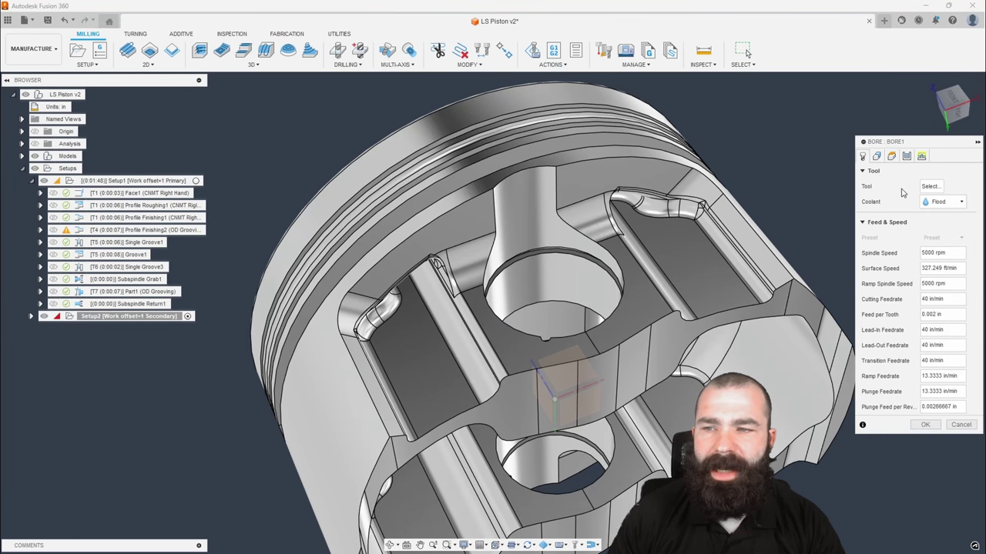
pyautogui.click(931, 186)
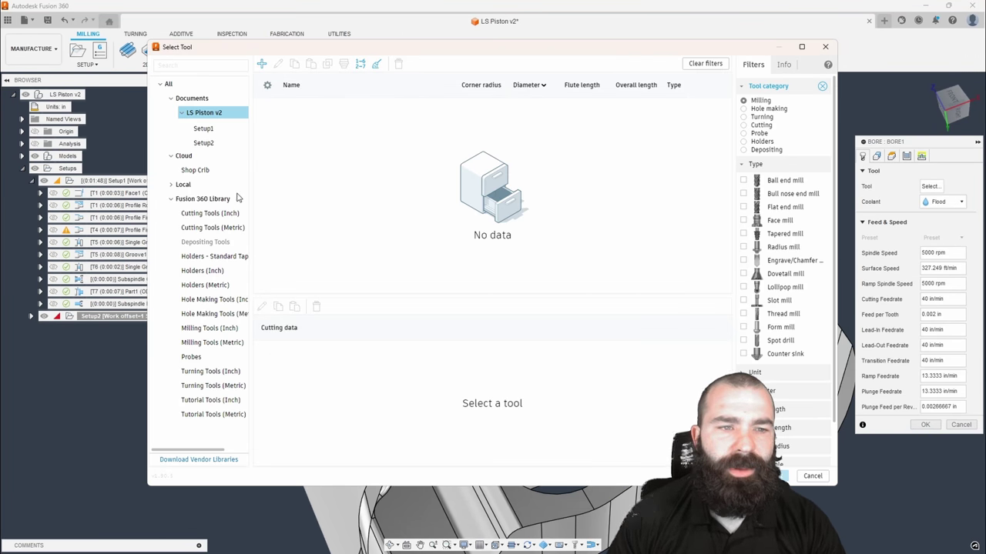
pyautogui.click(194, 169)
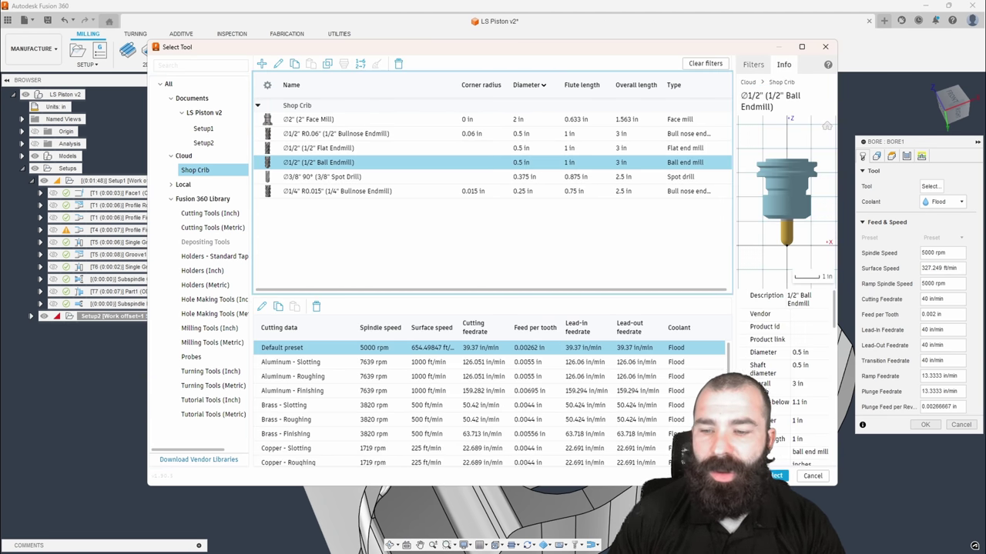
pyautogui.click(773, 475)
pyautogui.scroll(-2, 550, 373)
pyautogui.keyDown('shift'); pyautogui.moveTo(553, 372); pyautogui.dragTo(549, 371, button='middle'); pyautogui.keyUp('shift')
pyautogui.scroll(-3, 528, 409)
pyautogui.scroll(3, 529, 404)
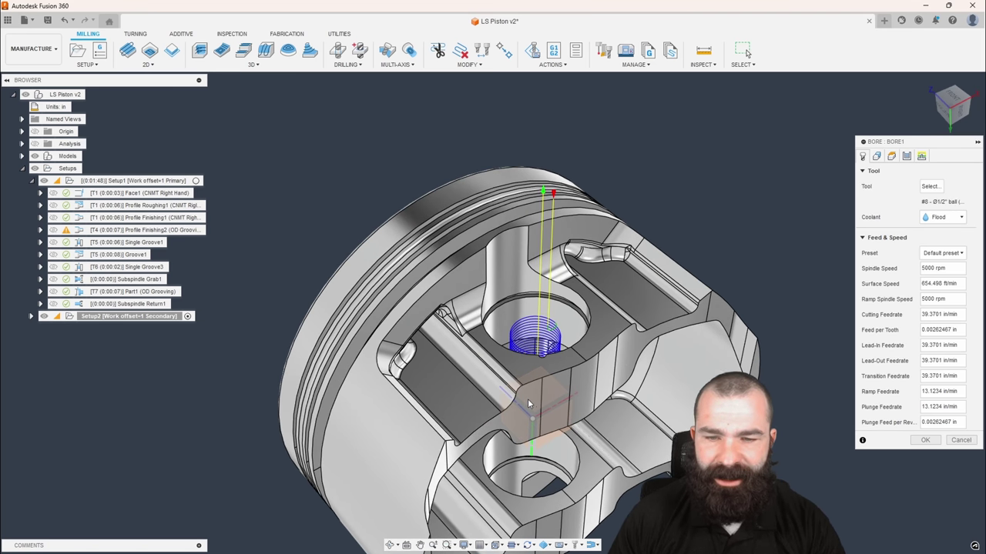
# Replace the circular face selection with the open outer cylindrical face of the upper pin bore.
pyautogui.click(877, 156)
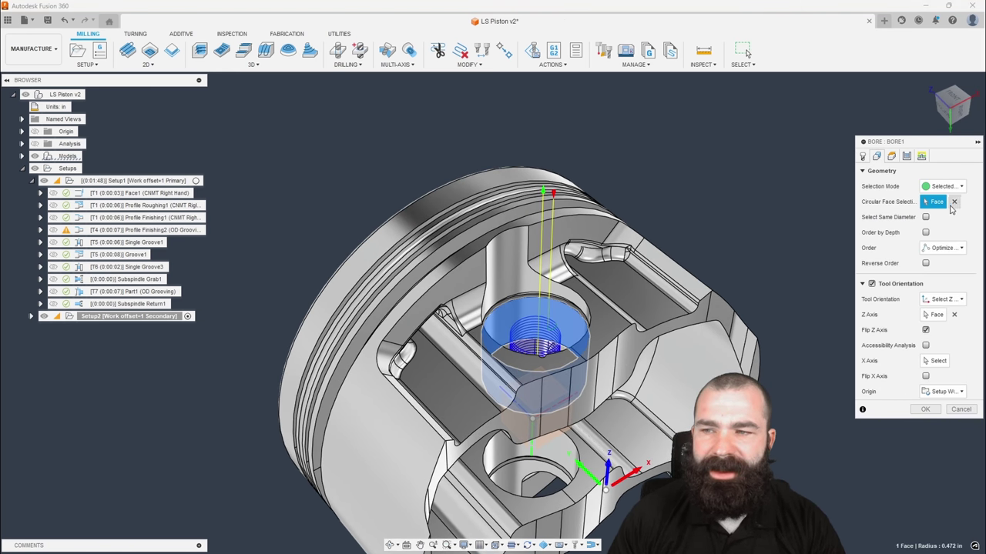
pyautogui.click(953, 202)
pyautogui.click(532, 297)
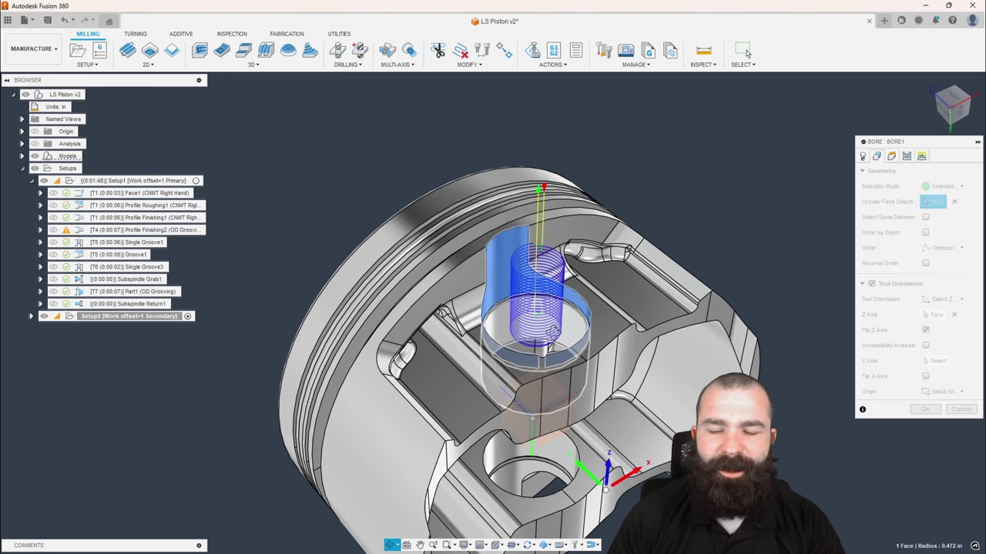
# Try adding the inner pin bore face to the selection, then clear both and reselect only the outer face.
pyautogui.moveTo(552, 331)
pyautogui.keyDown('shift'); pyautogui.mouseDown(button='middle')
pyautogui.moveTo(550, 288)
pyautogui.moveTo(548, 331)
pyautogui.mouseUp(button='middle'); pyautogui.keyUp('shift')
pyautogui.click(563, 327)
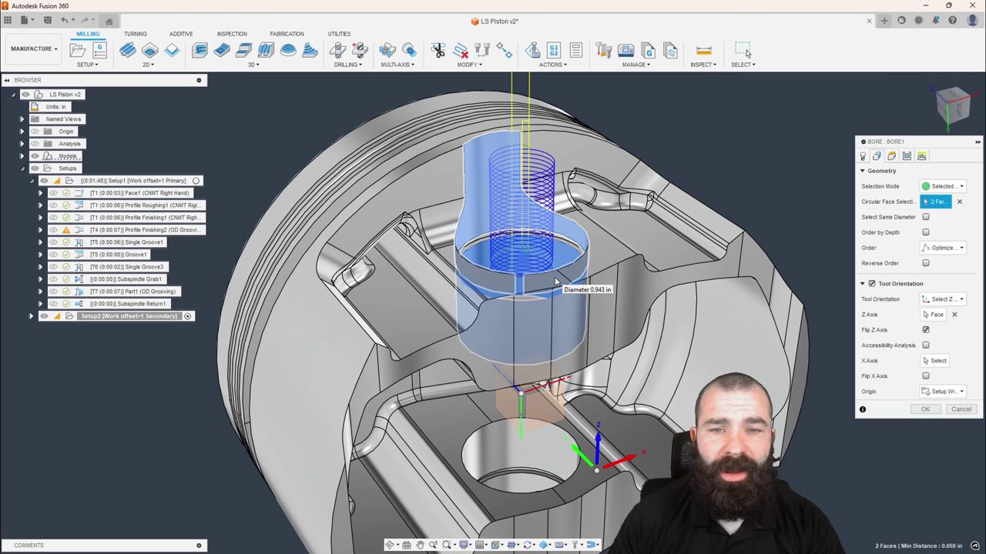
pyautogui.keyDown('shift'); pyautogui.moveTo(528, 282); pyautogui.dragTo(521, 267, button='middle'); pyautogui.keyUp('shift')
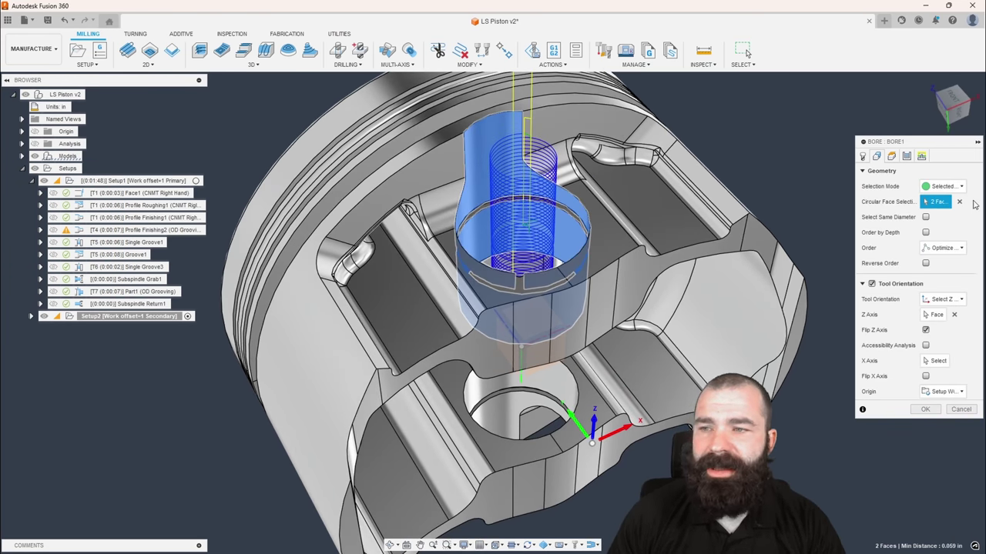
pyautogui.click(958, 201)
pyautogui.click(549, 264)
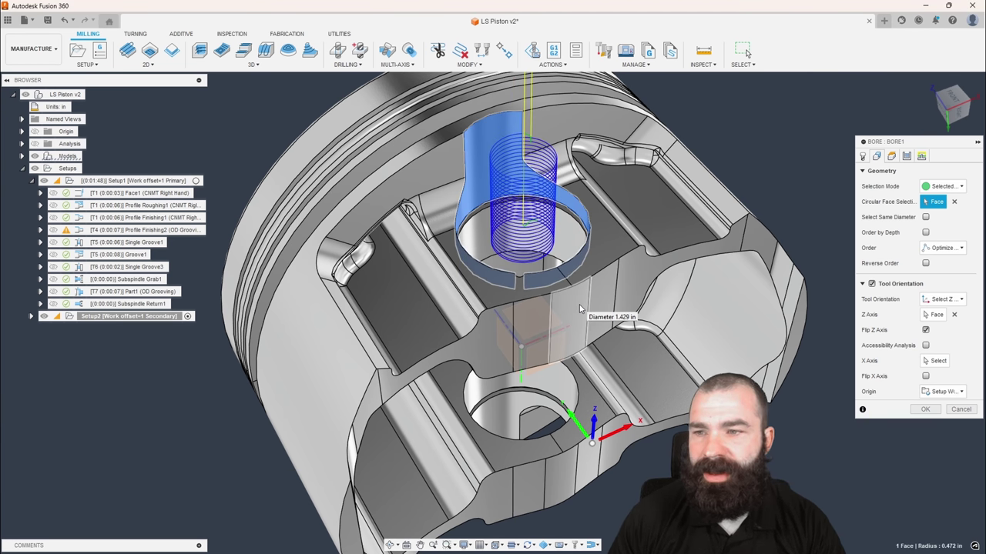
# Reference the bore's bottom height to the selected inner circular edge at the lower end of the upper pin bore.
pyautogui.click(891, 157)
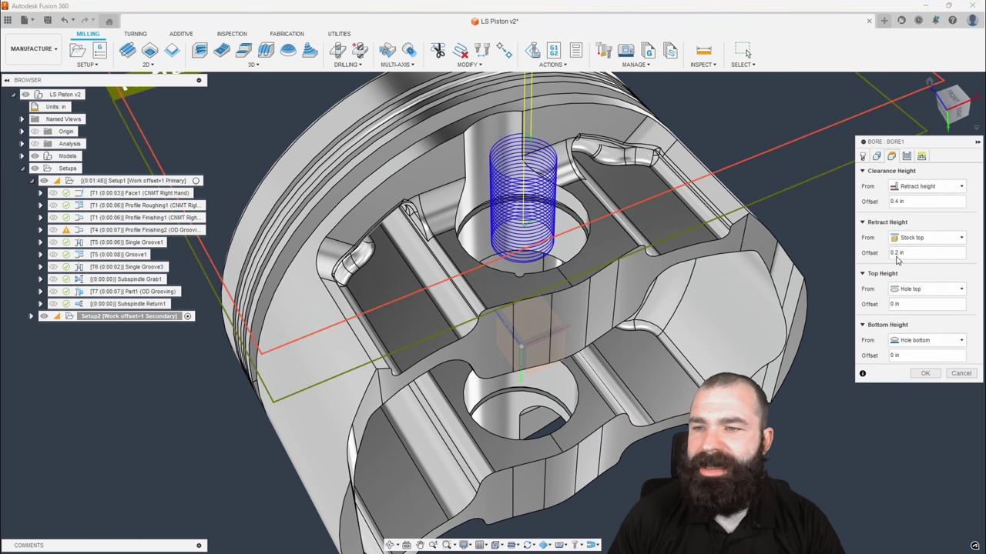
pyautogui.click(911, 346)
pyautogui.click(920, 447)
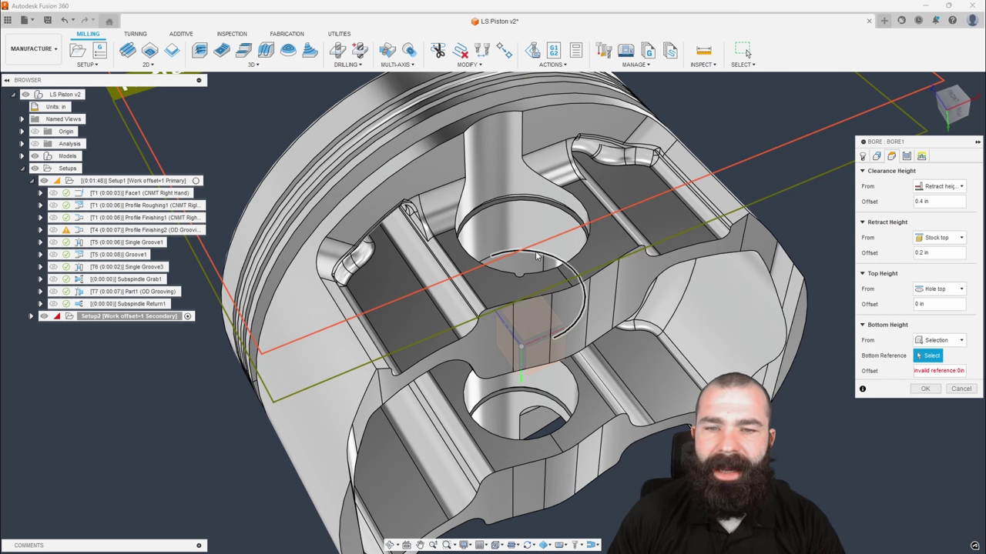
pyautogui.click(536, 256)
# Set the bottom height offset to -0.02 in and check the bottom plane against the bore edge from the right side.
pyautogui.keyDown('shift'); pyautogui.moveTo(597, 362); pyautogui.dragTo(588, 293, button='middle'); pyautogui.keyUp('shift')
pyautogui.click(944, 373)
pyautogui.write('.02')
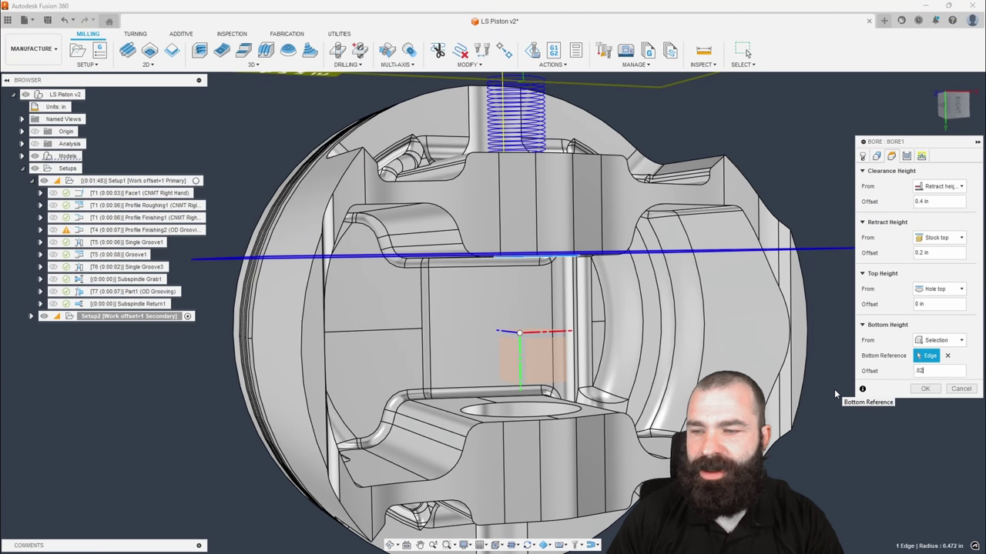
pyautogui.press('Home')
pyautogui.write('-')
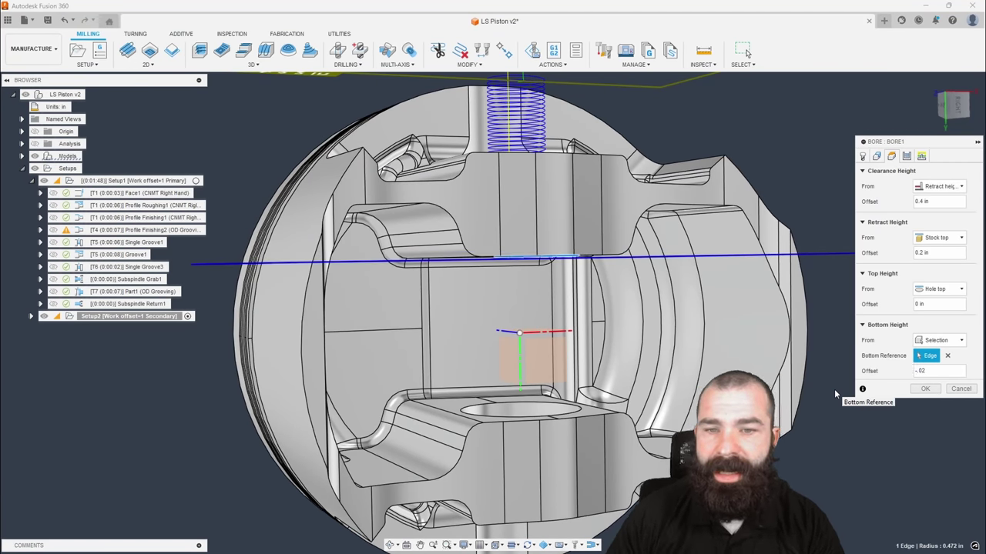
pyautogui.click(958, 106)
pyautogui.scroll(6, 618, 261)
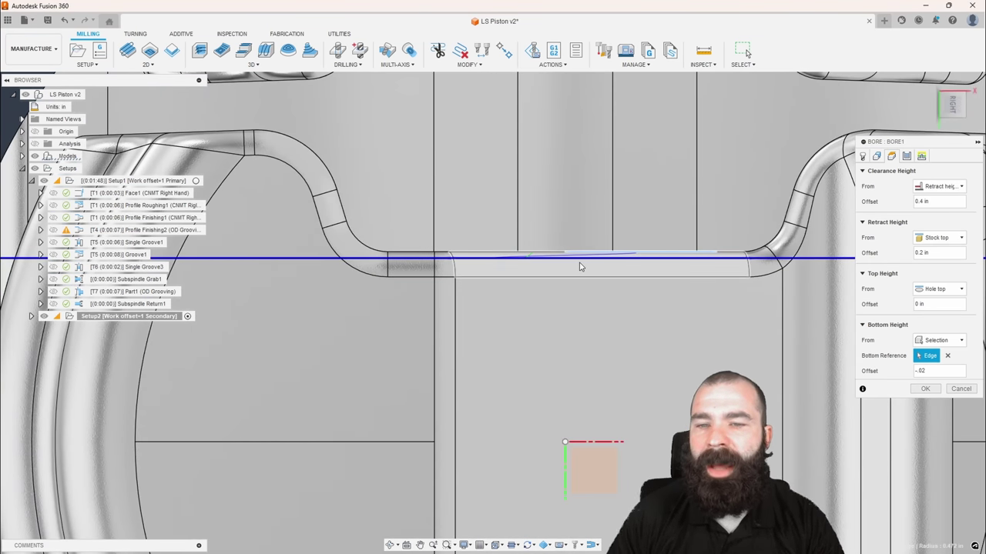
pyautogui.scroll(-6, 581, 267)
pyautogui.keyDown('shift'); pyautogui.moveTo(546, 258); pyautogui.dragTo(576, 277, button='middle'); pyautogui.keyUp('shift')
pyautogui.scroll(-3, 575, 275)
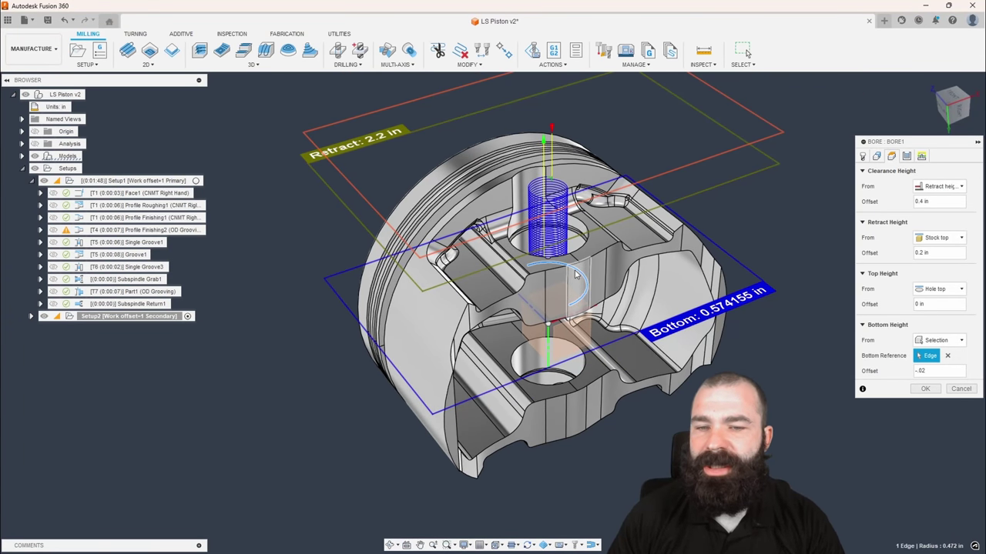
# Enable stock to leave for the bore operation and set the radial stock to 0.005 in.
pyautogui.scroll(2, 575, 276)
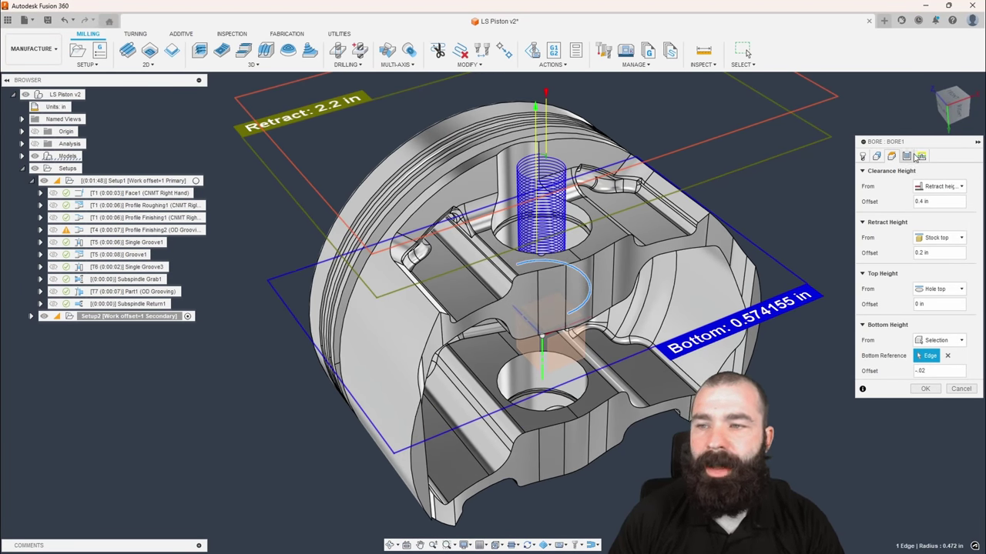
pyautogui.click(907, 157)
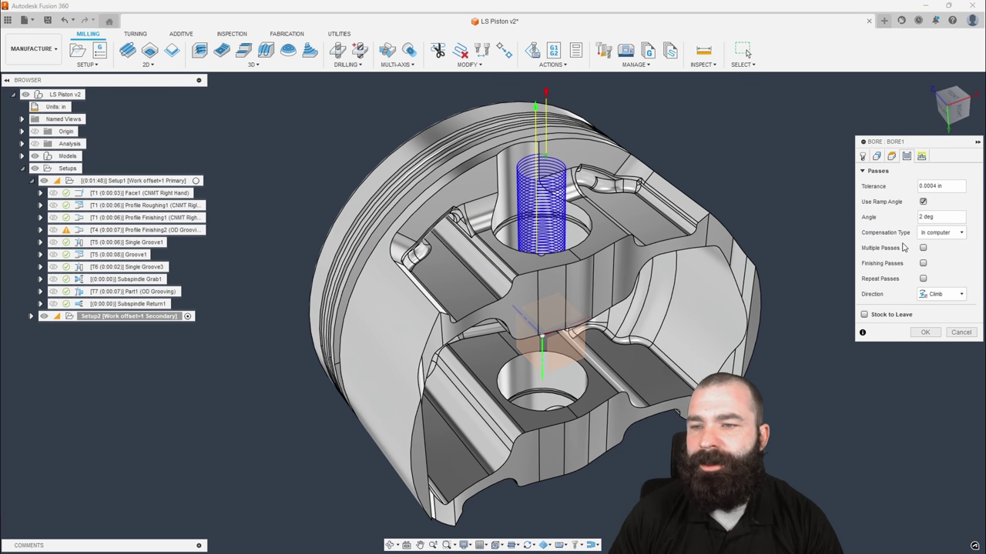
pyautogui.click(864, 314)
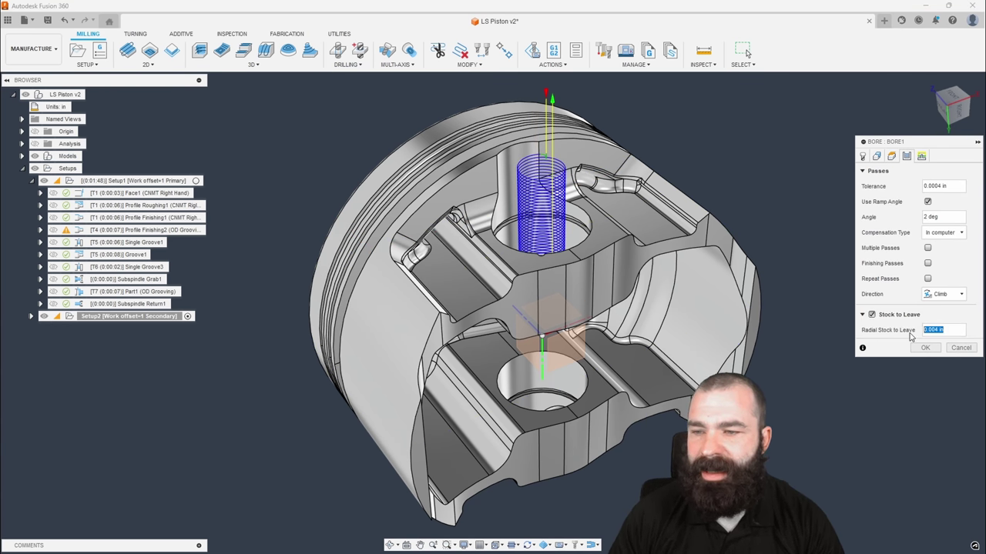
pyautogui.write('.005')
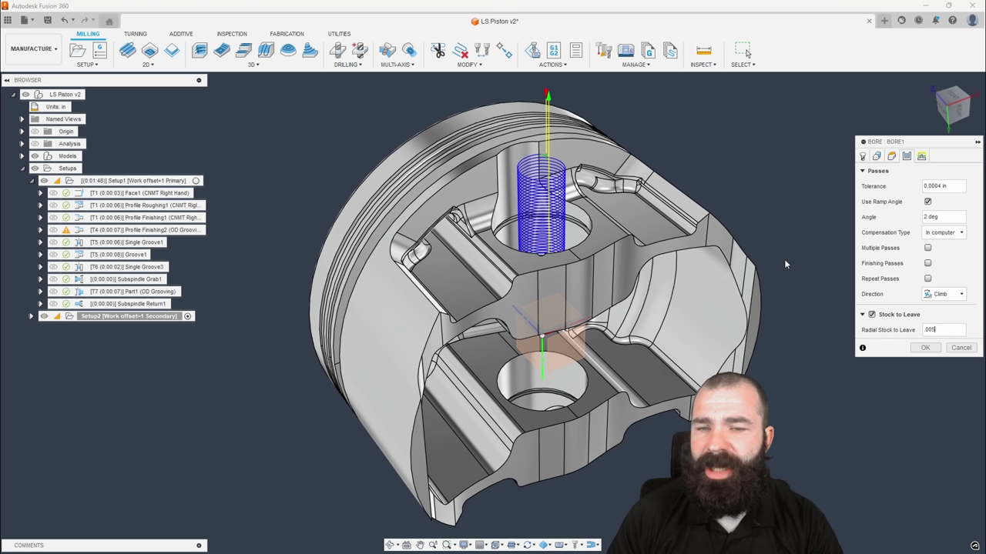
pyautogui.keyDown('shift'); pyautogui.moveTo(774, 260); pyautogui.dragTo(746, 255, button='middle'); pyautogui.keyUp('shift')
pyautogui.keyDown('shift'); pyautogui.moveTo(538, 211); pyautogui.dragTo(830, 172, button='middle'); pyautogui.keyUp('shift')
# Enable Lead To Center in the bore's leads and transitions settings and accept the operation.
pyautogui.click(921, 157)
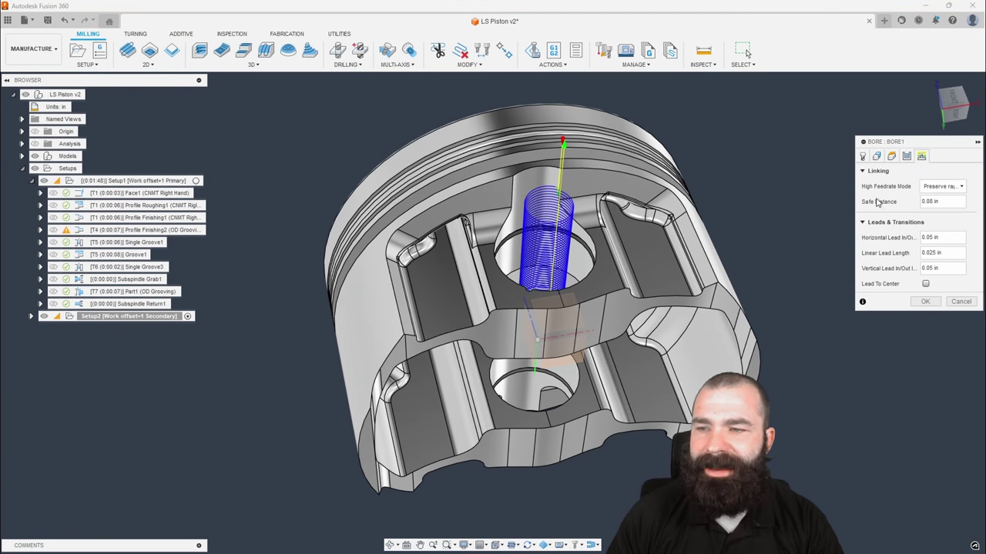
pyautogui.moveTo(570, 207)
pyautogui.keyDown('shift'); pyautogui.mouseDown(button='middle')
pyautogui.moveTo(553, 178)
pyautogui.moveTo(560, 150)
pyautogui.moveTo(560, 192)
pyautogui.mouseUp(button='middle'); pyautogui.keyUp('shift')
pyautogui.scroll(2, 560, 192)
pyautogui.scroll(2, 560, 192)
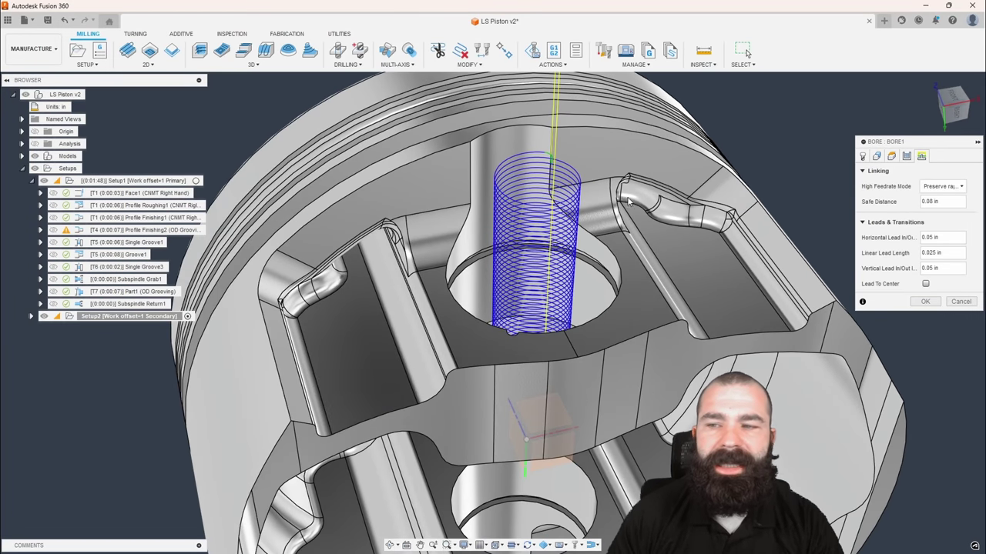
pyautogui.click(925, 284)
pyautogui.keyDown('shift'); pyautogui.moveTo(648, 242); pyautogui.dragTo(609, 248, button='middle'); pyautogui.keyUp('shift')
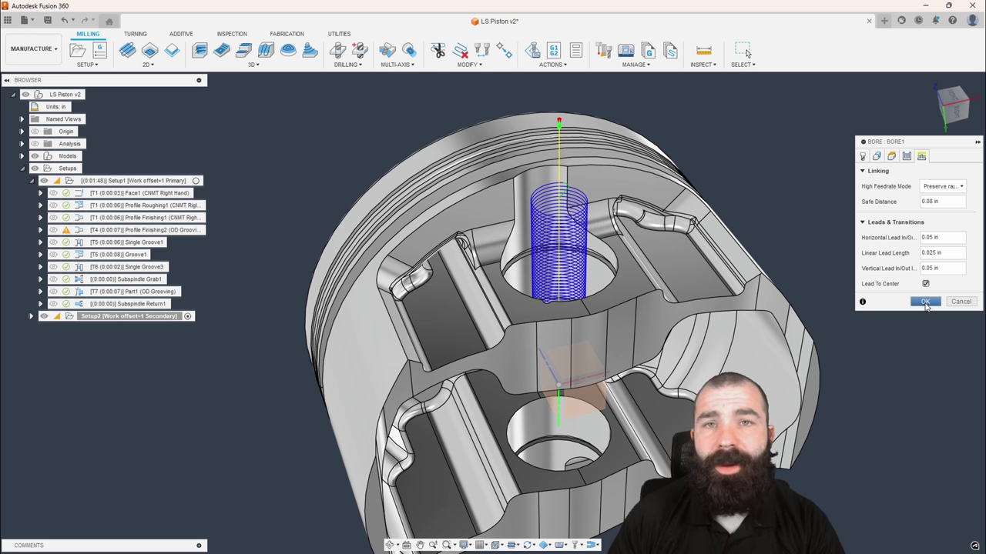
pyautogui.click(925, 302)
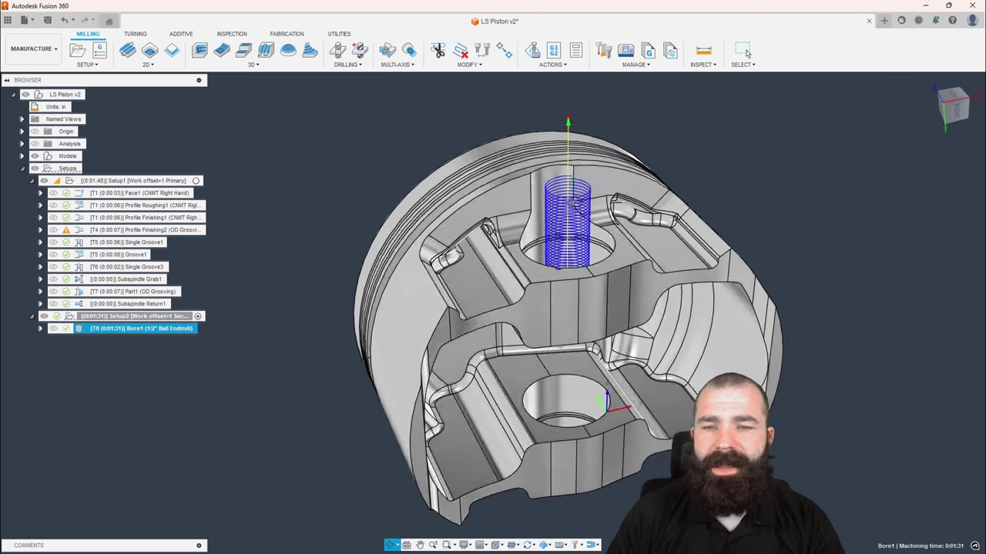
# Duplicate the Bore1 operation in Setup2 and open the copy for editing.
pyautogui.keyDown('shift'); pyautogui.moveTo(586, 150); pyautogui.dragTo(571, 243, button='middle'); pyautogui.keyUp('shift')
pyautogui.keyDown('shift'); pyautogui.moveTo(331, 328); pyautogui.dragTo(320, 327, button='middle'); pyautogui.keyUp('shift')
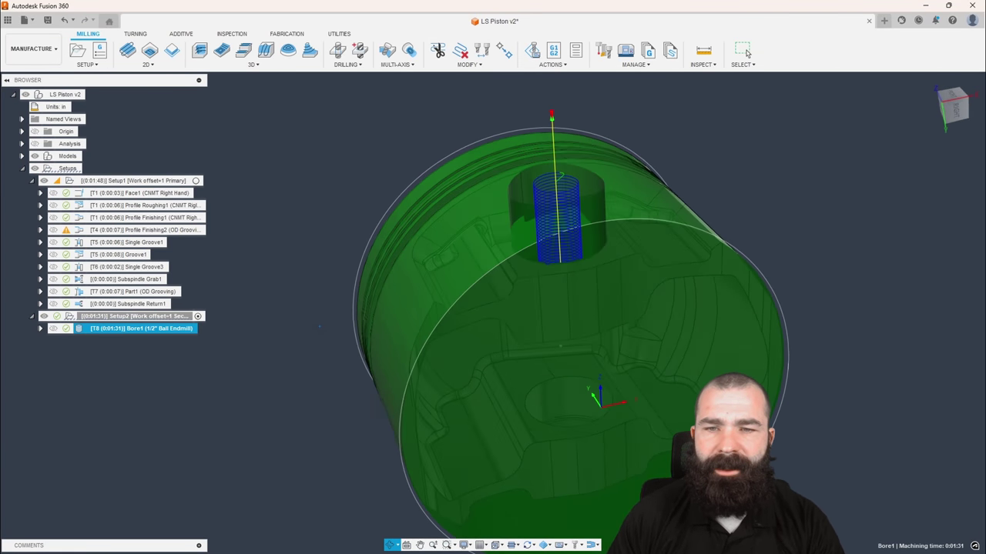
pyautogui.rightClick(98, 329)
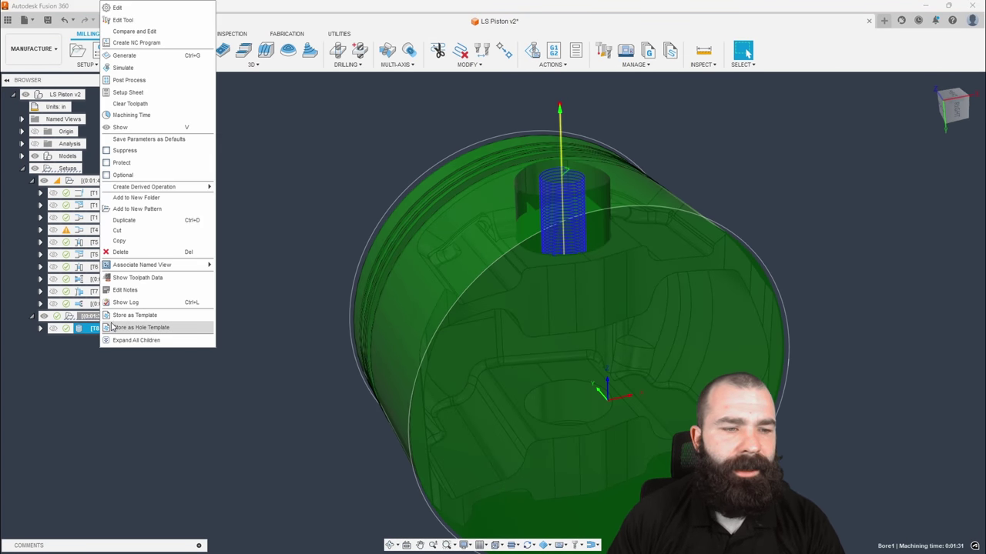
pyautogui.click(124, 220)
pyautogui.doubleClick(88, 341)
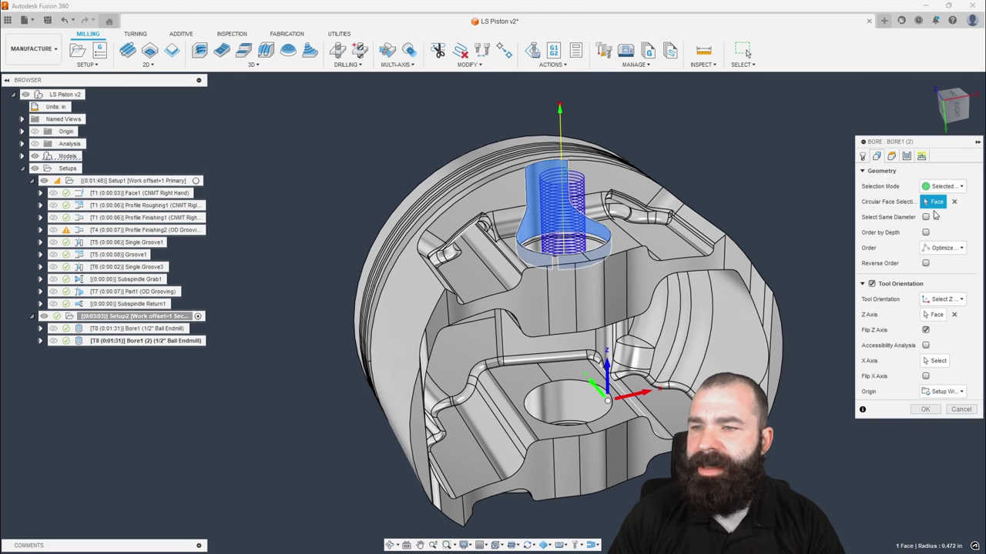
# Turn off Flip Z Axis in the duplicated bore and replace its circular face with the outer cylindrical face of the opposite pin bore.
pyautogui.click(925, 330)
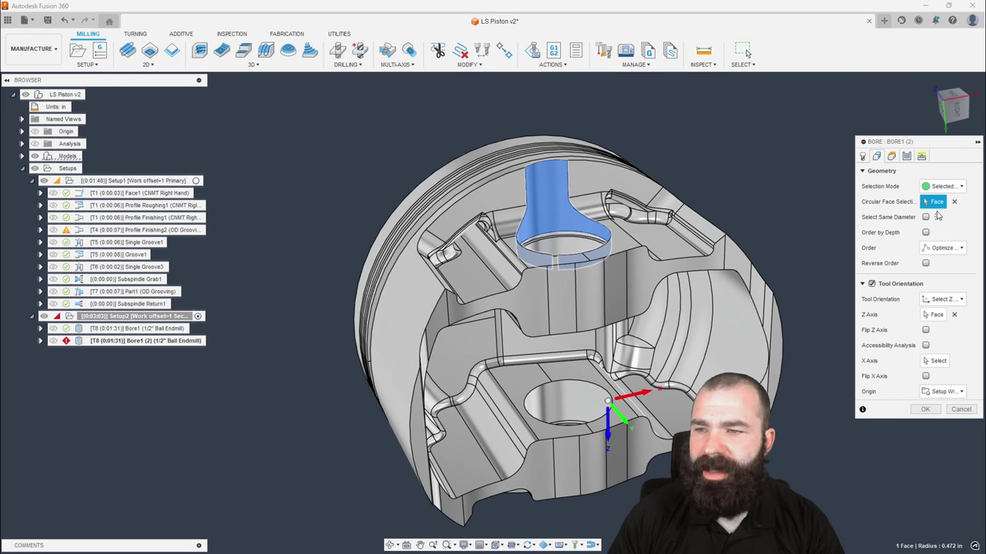
pyautogui.click(953, 201)
pyautogui.keyDown('shift'); pyautogui.moveTo(693, 254); pyautogui.dragTo(685, 372, button='middle'); pyautogui.keyUp('shift')
pyautogui.click(686, 375)
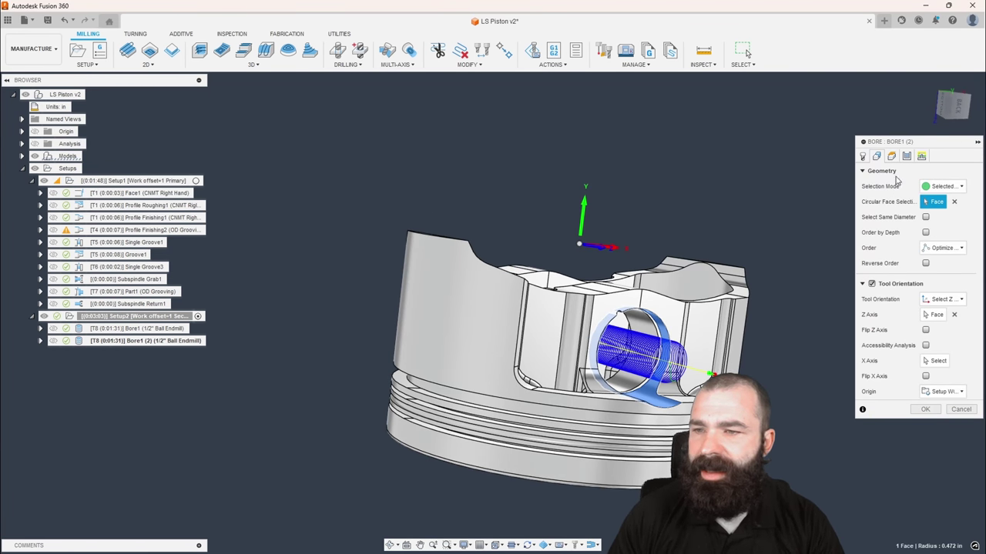
# Replace the copy's bottom height reference with the inner circular edge of the opposite pin bore and accept the operation.
pyautogui.click(891, 156)
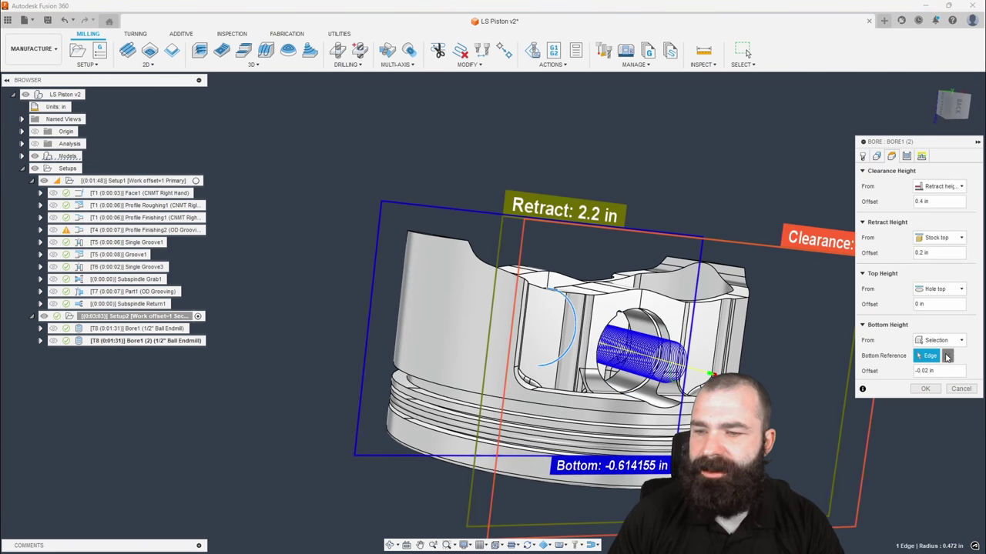
pyautogui.click(947, 356)
pyautogui.keyDown('shift'); pyautogui.moveTo(693, 285); pyautogui.dragTo(567, 350, button='middle'); pyautogui.keyUp('shift')
pyautogui.click(633, 360)
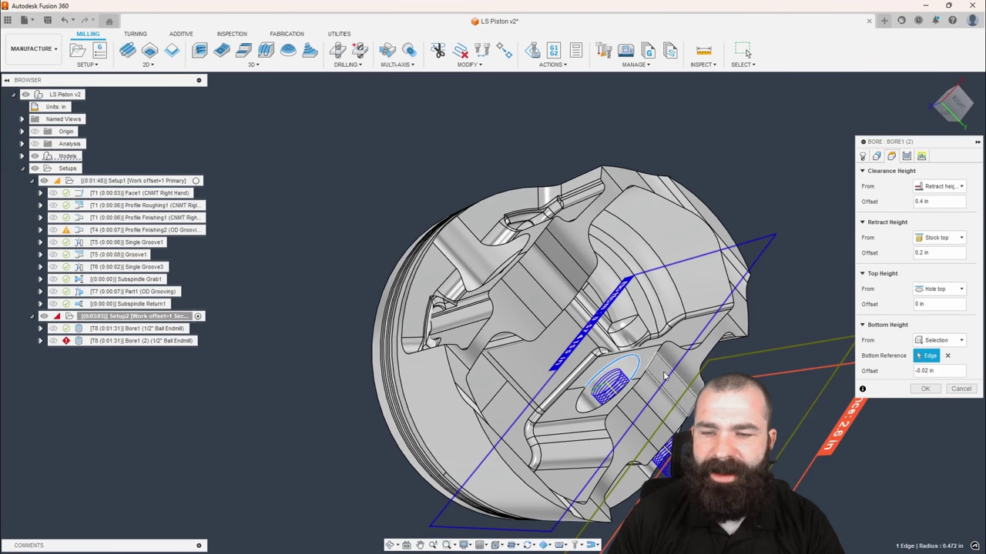
pyautogui.click(925, 388)
pyautogui.keyDown('shift'); pyautogui.moveTo(632, 323); pyautogui.dragTo(462, 364, button='middle'); pyautogui.keyUp('shift')
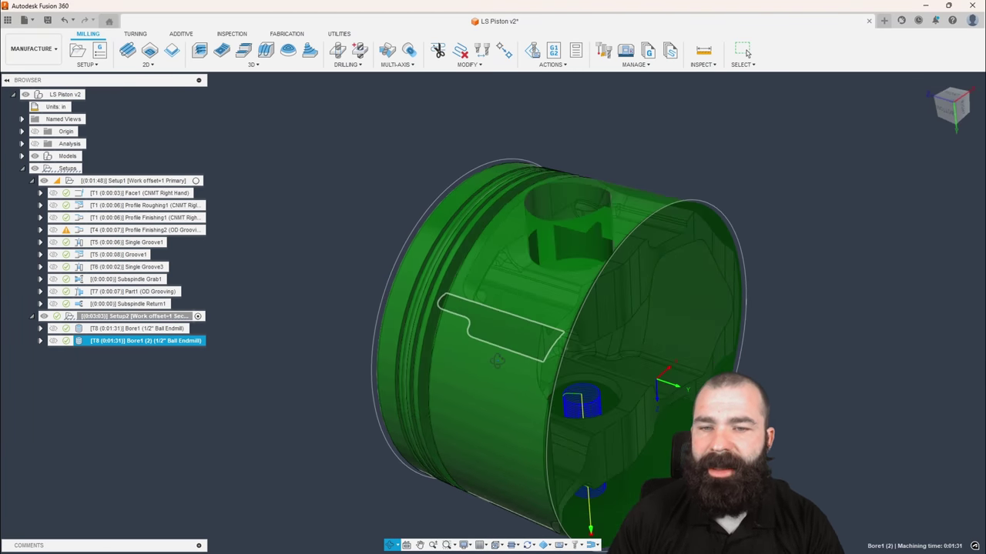
pyautogui.click(307, 261)
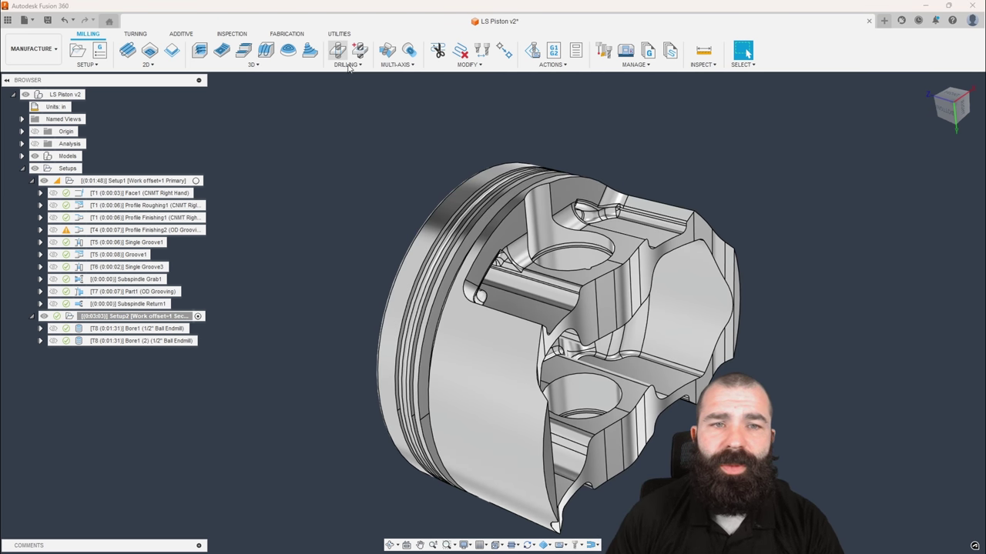
# Create a Drill operation in Setup2 with the cycle type Boring - dwell and feed out.
pyautogui.click(338, 51)
pyautogui.click(907, 156)
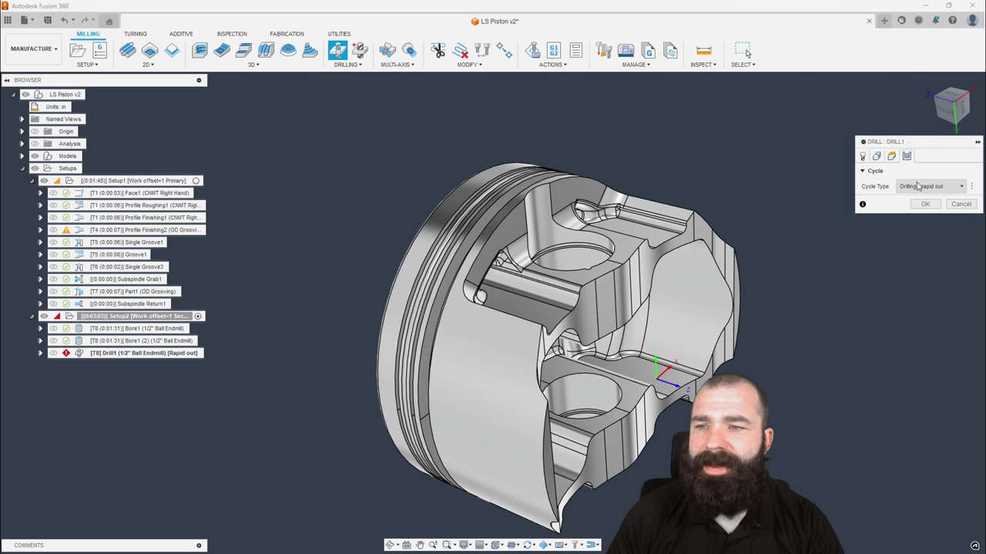
pyautogui.click(912, 187)
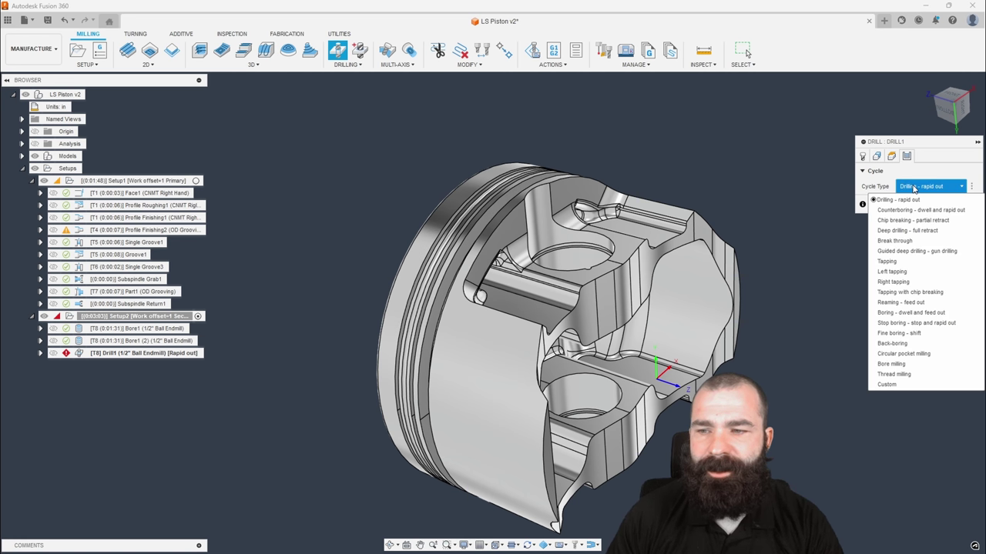
pyautogui.click(913, 313)
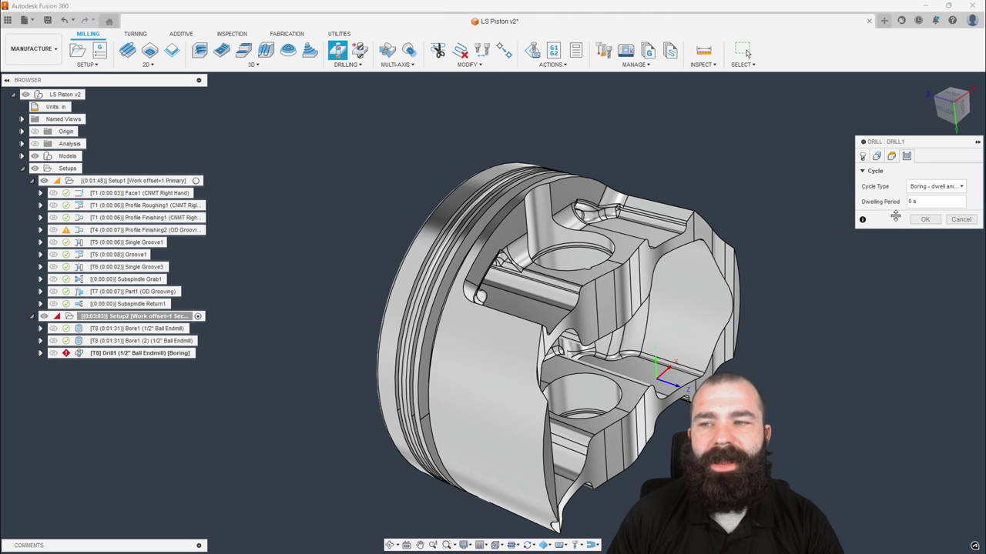
# Add a new boring bar to the Shop Crib tool library from the drill operation's tool selection.
pyautogui.click(862, 157)
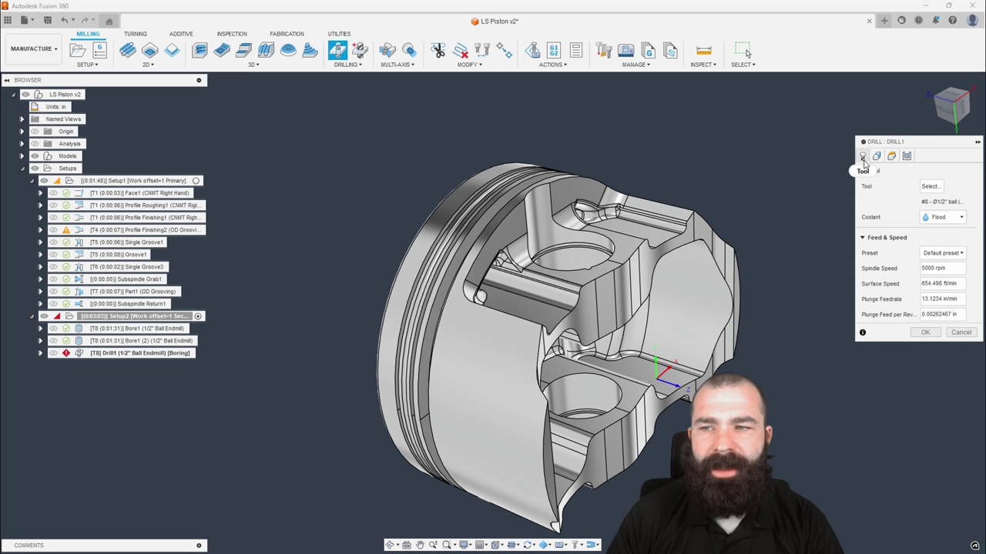
pyautogui.click(929, 186)
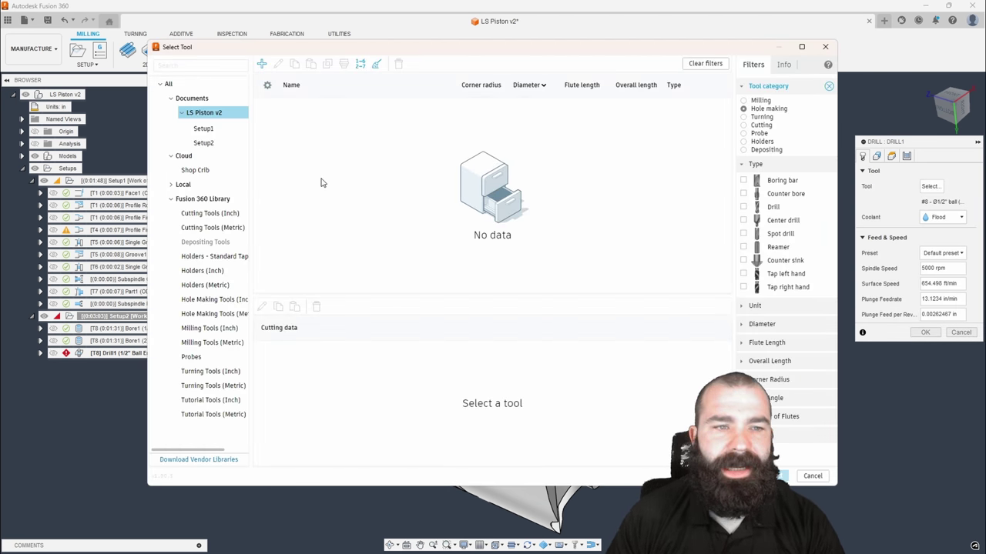
pyautogui.click(200, 171)
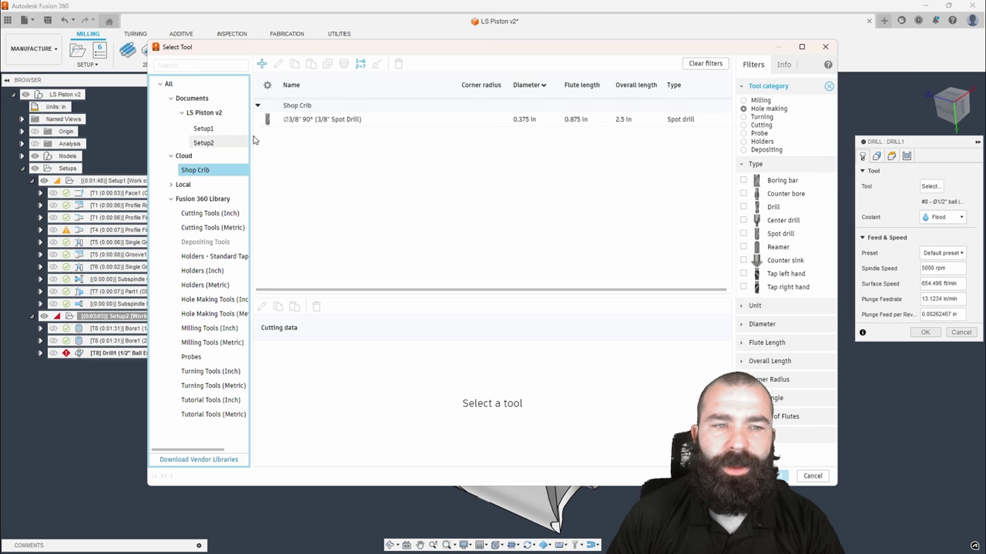
pyautogui.click(262, 65)
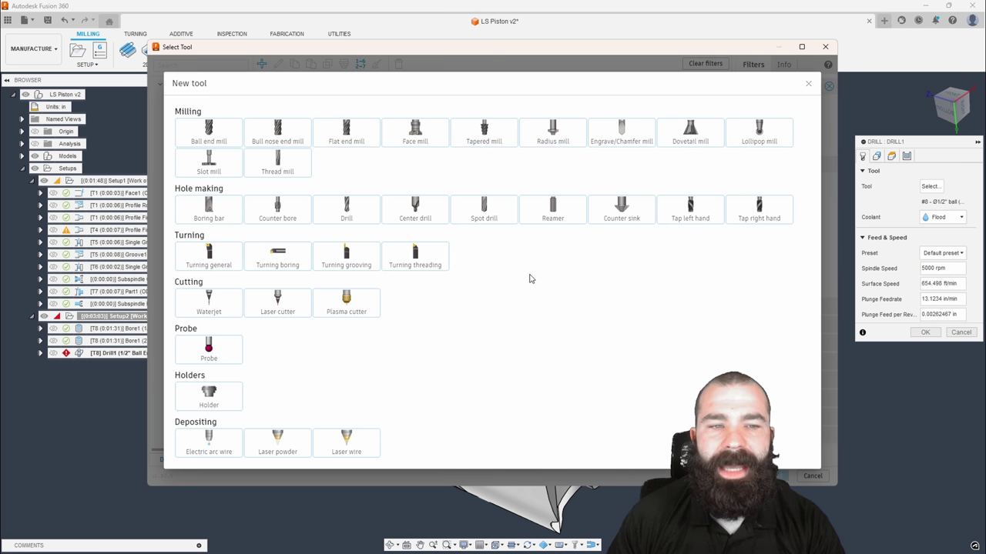
pyautogui.click(220, 222)
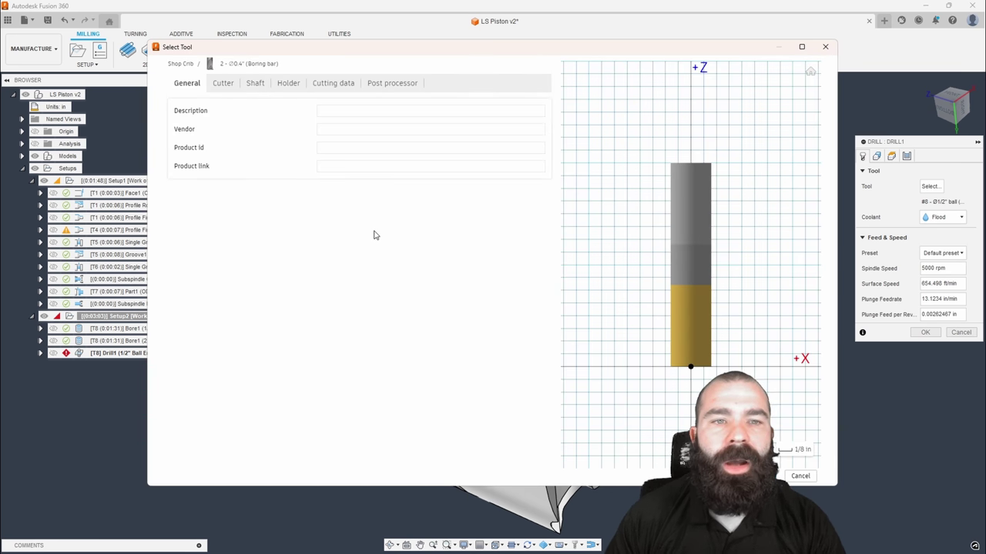
# Set the boring bar's cutter diameter to 1 in, accept it, and assign it to the drill operation.
pyautogui.click(221, 85)
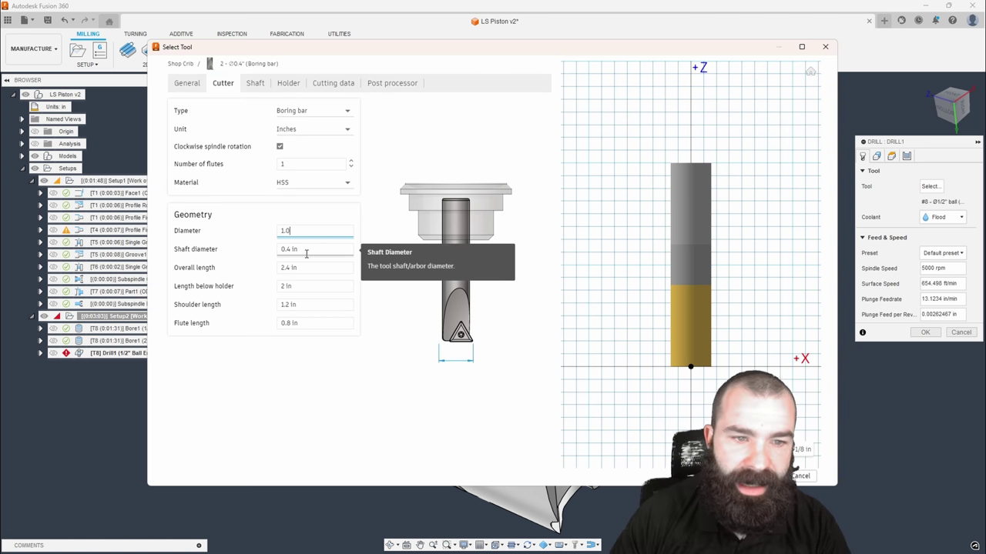
pyautogui.click(350, 381)
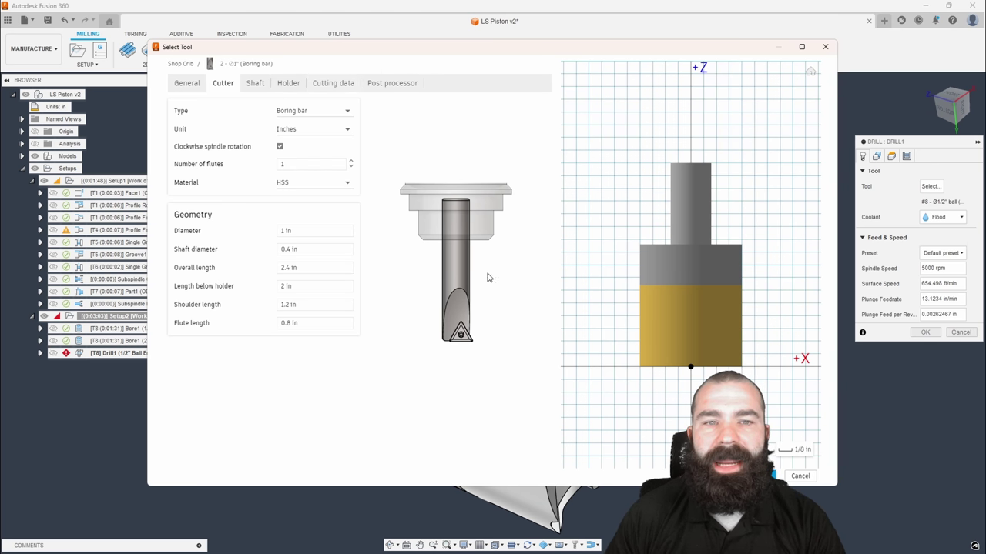
pyautogui.click(759, 476)
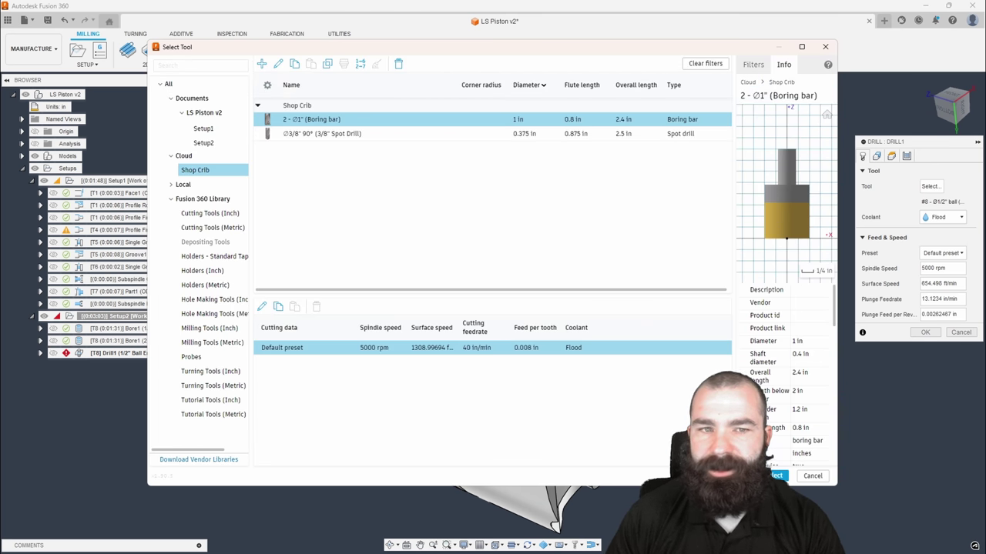
pyautogui.click(774, 476)
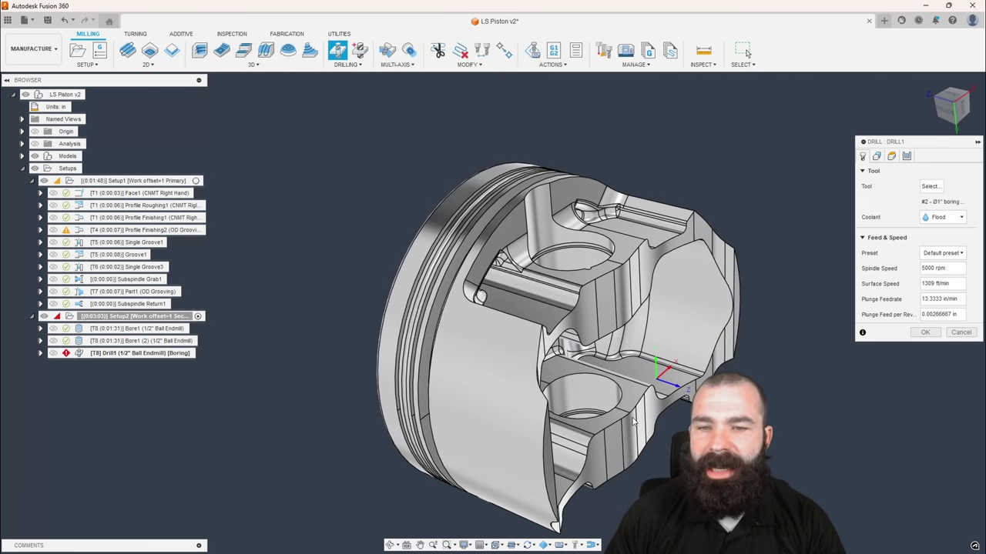
# Enable tool orientation for the boring operation, align its Z axis to the upper pin bore's cylindrical face, and flip the Z axis.
pyautogui.click(877, 156)
pyautogui.keyDown('shift'); pyautogui.moveTo(741, 237); pyautogui.dragTo(773, 242, button='middle'); pyautogui.keyUp('shift')
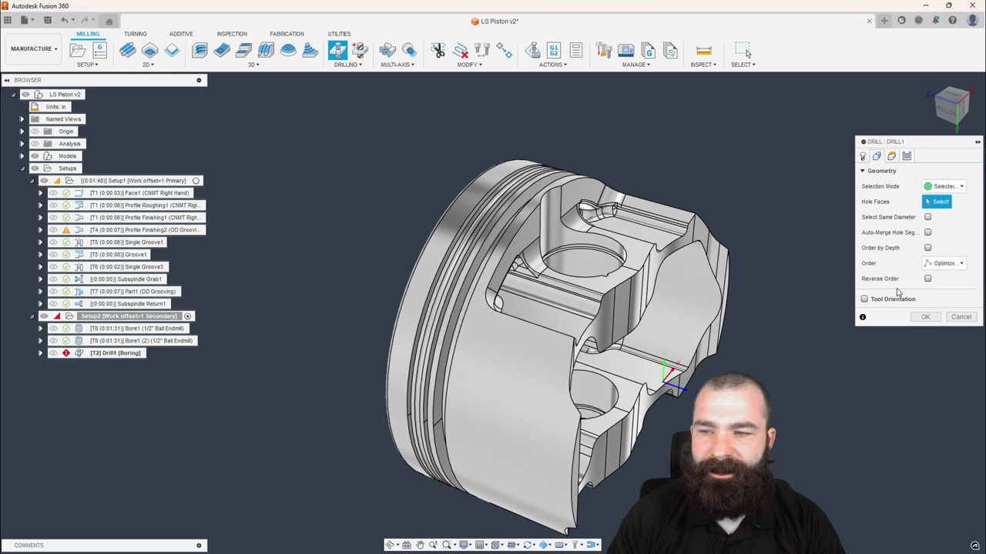
pyautogui.click(864, 300)
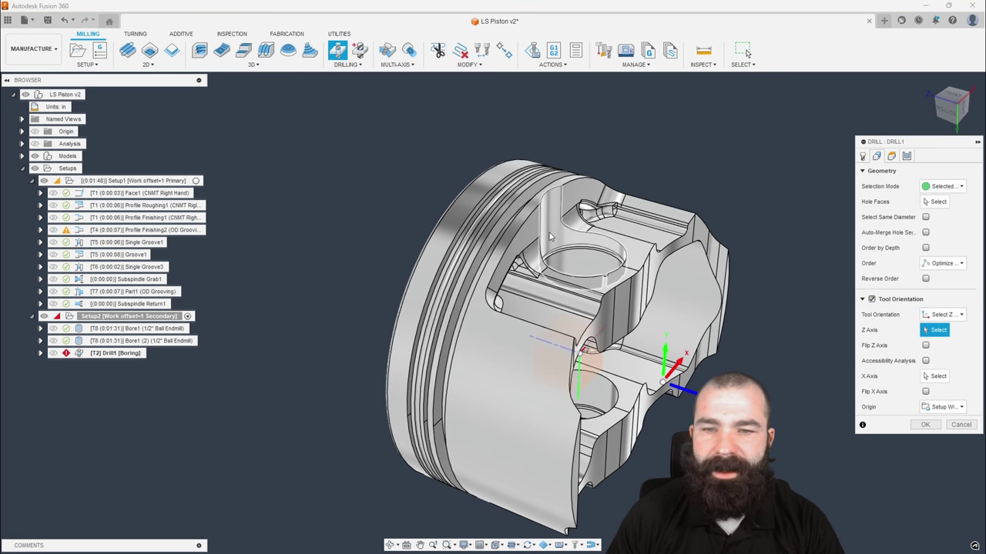
pyautogui.click(550, 235)
pyautogui.click(925, 346)
# Select the upper pin bore's outer cylindrical face as the hole face and inspect the resulting hole from several angles.
pyautogui.scroll(-1, 447, 316)
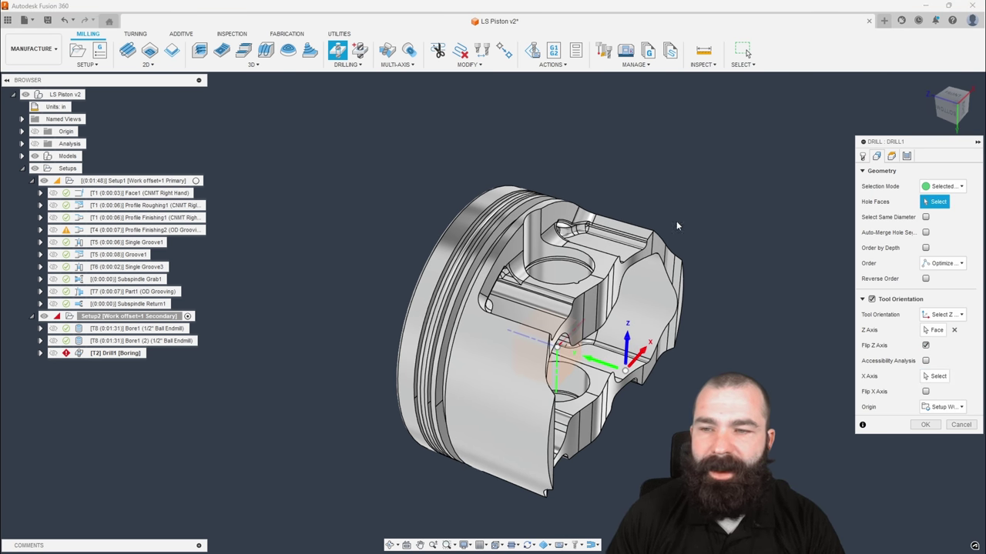
pyautogui.click(558, 255)
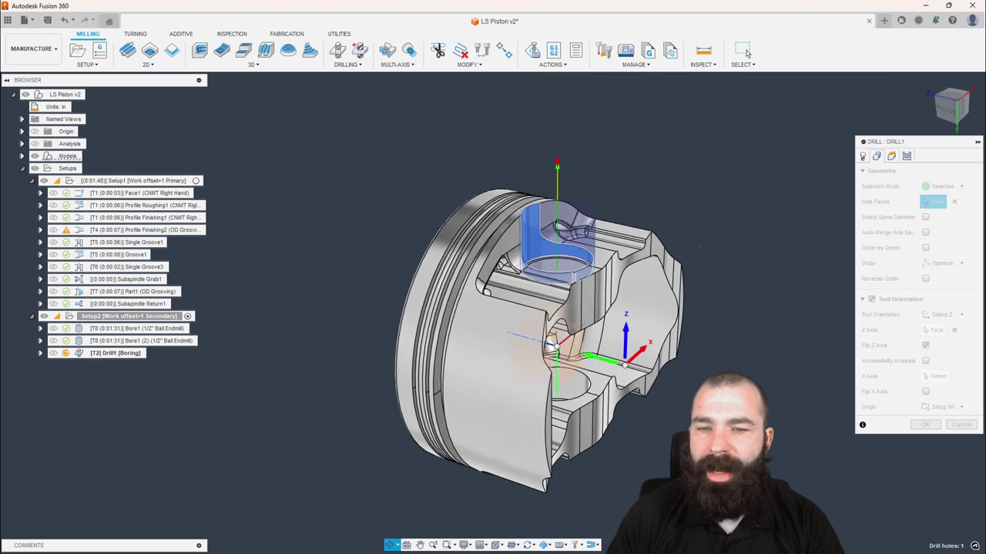
pyautogui.keyDown('shift'); pyautogui.moveTo(700, 245); pyautogui.dragTo(670, 234, button='middle'); pyautogui.keyUp('shift')
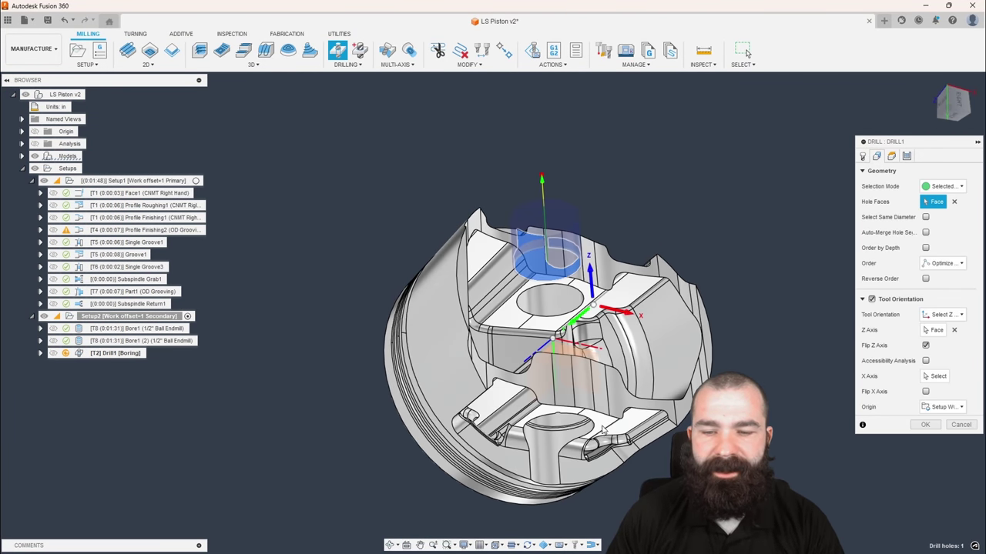
pyautogui.keyDown('shift'); pyautogui.moveTo(551, 244); pyautogui.dragTo(660, 385, button='middle'); pyautogui.keyUp('shift')
# Set the boring operation's top height from Model top and its bottom height from Model bottom.
pyautogui.click(891, 155)
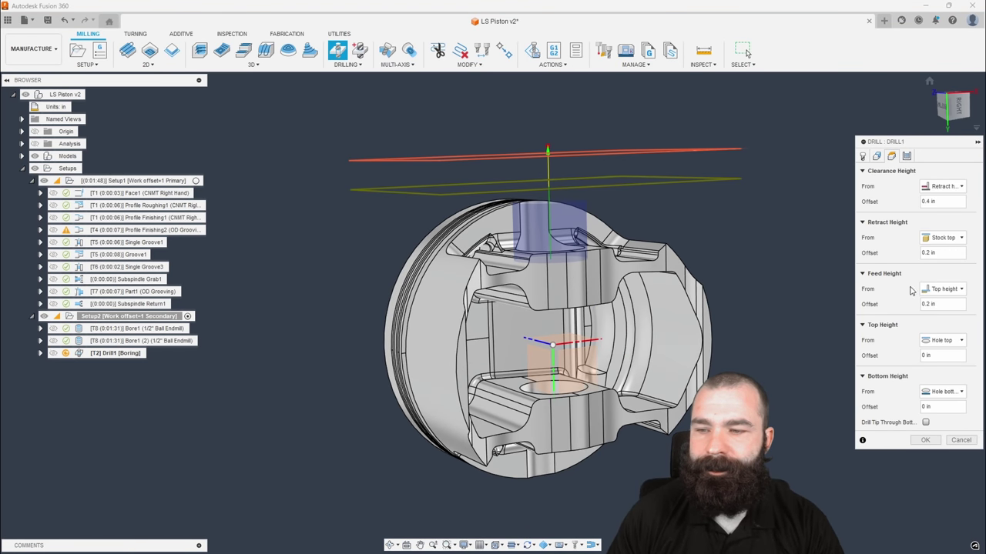
pyautogui.click(941, 339)
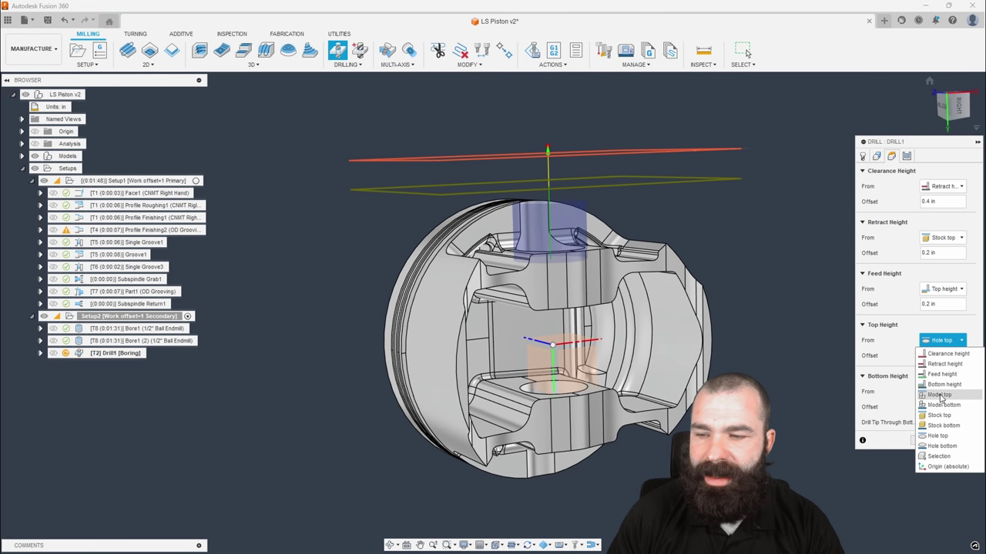
pyautogui.click(940, 394)
pyautogui.click(941, 392)
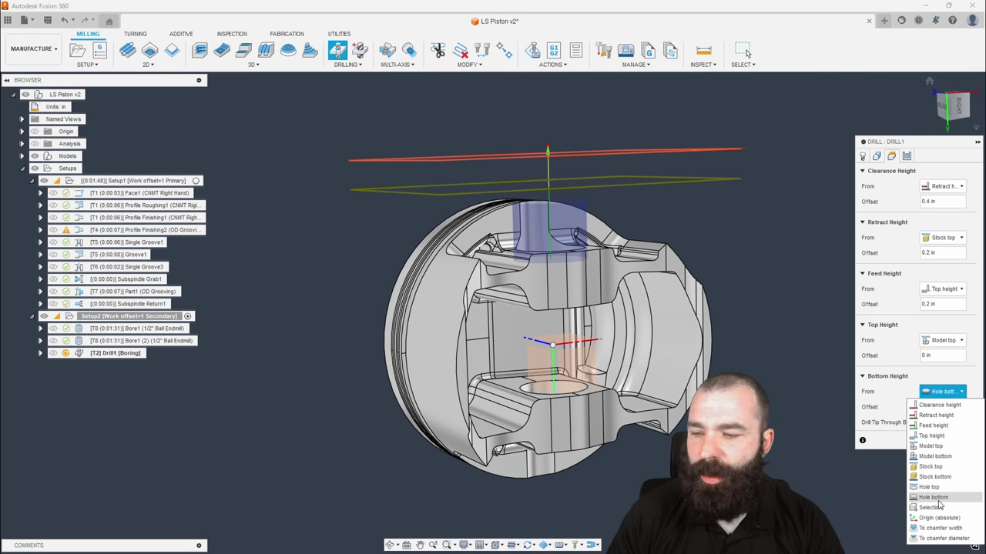
pyautogui.click(934, 457)
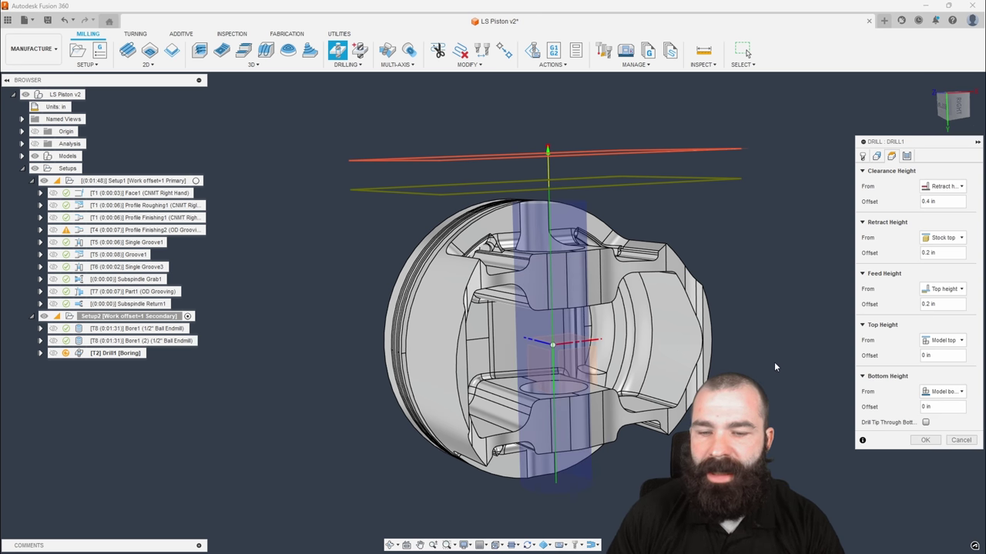
# Use the "Boring - dwell and feed out" cycle for the drill operation and accept it to generate the toolpath.
pyautogui.click(907, 157)
pyautogui.keyDown('shift'); pyautogui.moveTo(839, 216); pyautogui.dragTo(801, 233, button='middle'); pyautogui.keyUp('shift')
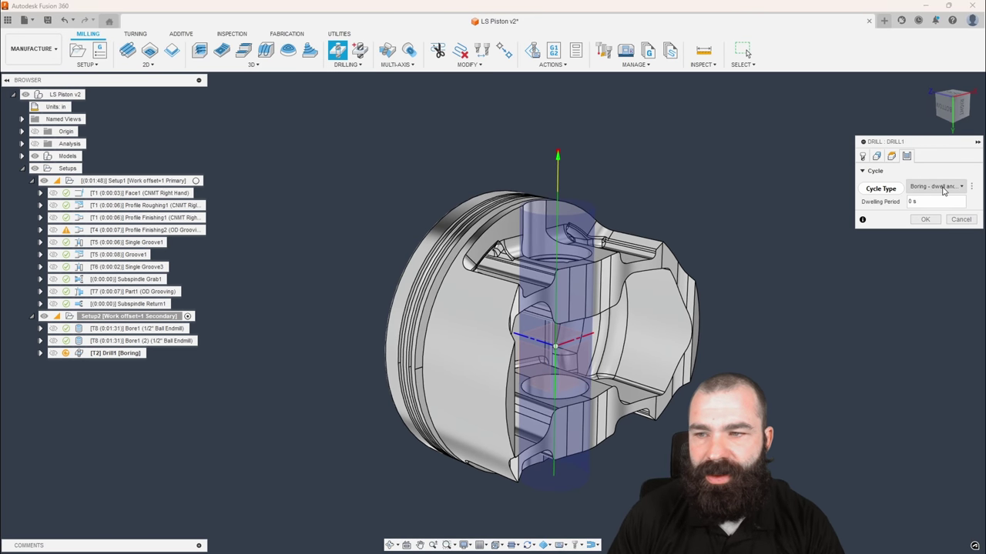
pyautogui.click(941, 186)
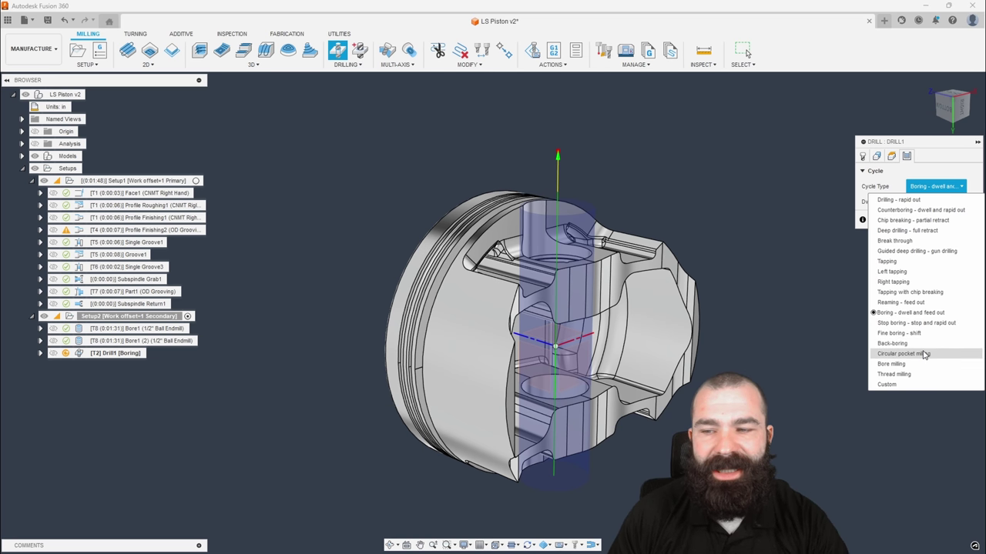
pyautogui.click(897, 312)
pyautogui.click(924, 220)
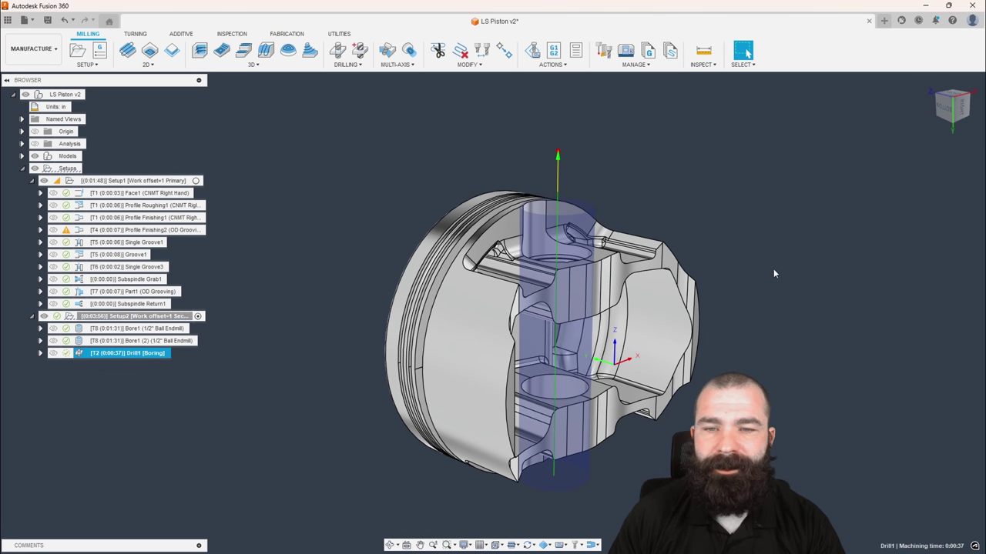
# Examine the finished boring pass and the small half-round notch at the edge of the upper wrist pin bore.
pyautogui.moveTo(590, 255)
pyautogui.keyDown('shift'); pyautogui.mouseDown(button='middle')
pyautogui.moveTo(587, 218)
pyautogui.moveTo(581, 238)
pyautogui.mouseUp(button='middle'); pyautogui.keyUp('shift')
pyautogui.keyDown('shift'); pyautogui.moveTo(567, 387); pyautogui.dragTo(556, 397, button='middle'); pyautogui.keyUp('shift')
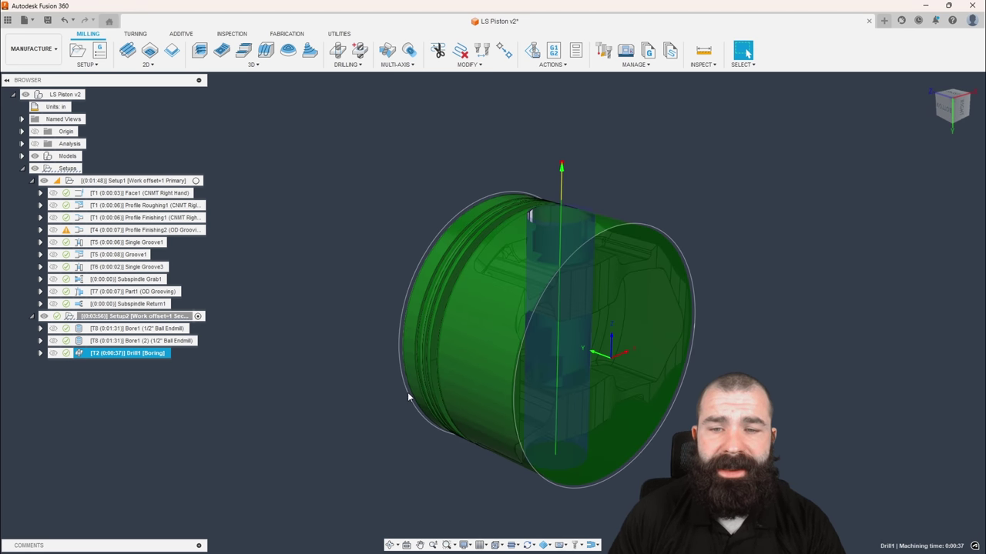
pyautogui.moveTo(344, 340)
pyautogui.keyDown('shift'); pyautogui.mouseDown(button='middle')
pyautogui.moveTo(328, 419)
pyautogui.moveTo(342, 354)
pyautogui.mouseUp(button='middle'); pyautogui.keyUp('shift')
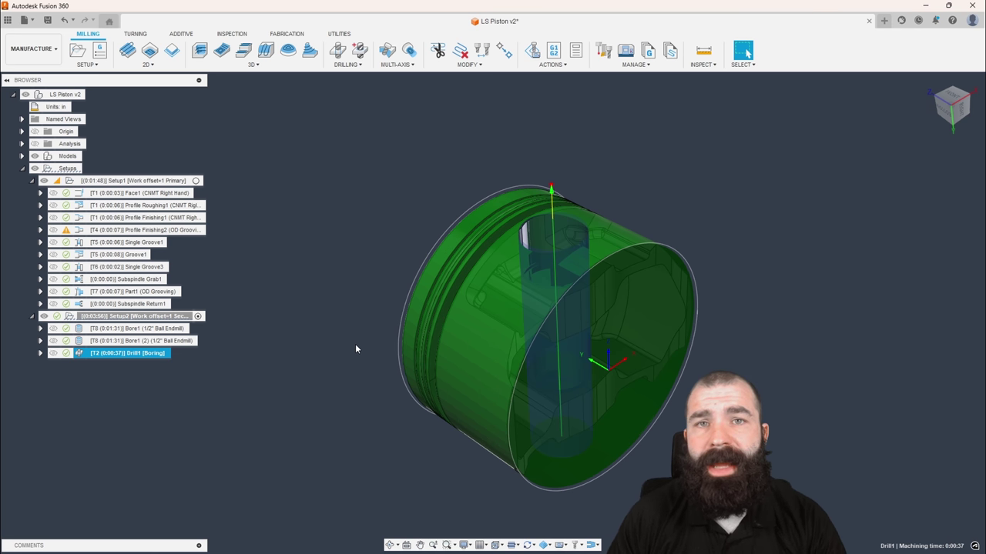
pyautogui.keyDown('shift'); pyautogui.moveTo(349, 354); pyautogui.dragTo(345, 345, button='middle'); pyautogui.keyUp('shift')
pyautogui.click(381, 330)
pyautogui.scroll(3, 556, 260)
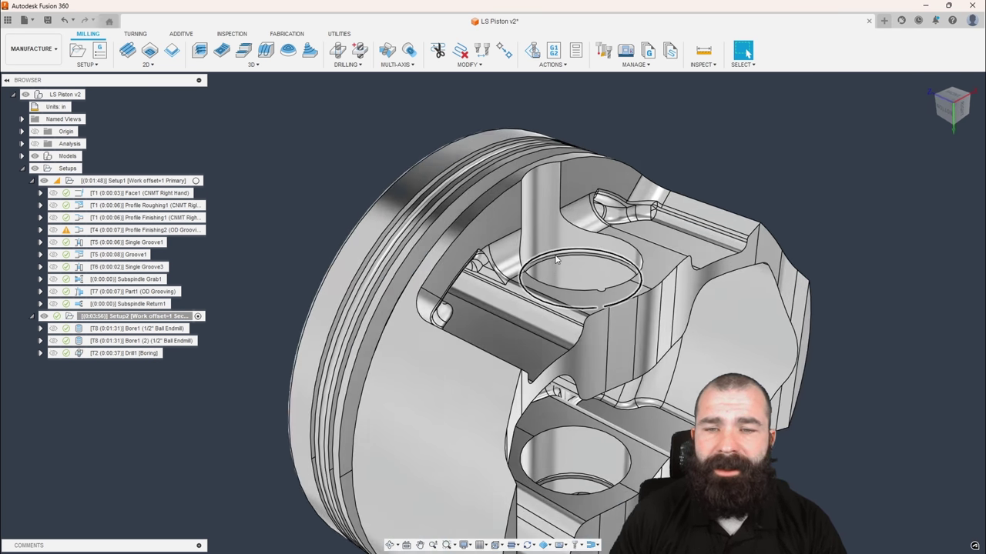
pyautogui.keyDown('shift'); pyautogui.moveTo(578, 255); pyautogui.dragTo(610, 409, button='middle'); pyautogui.keyUp('shift')
pyautogui.scroll(5, 607, 412)
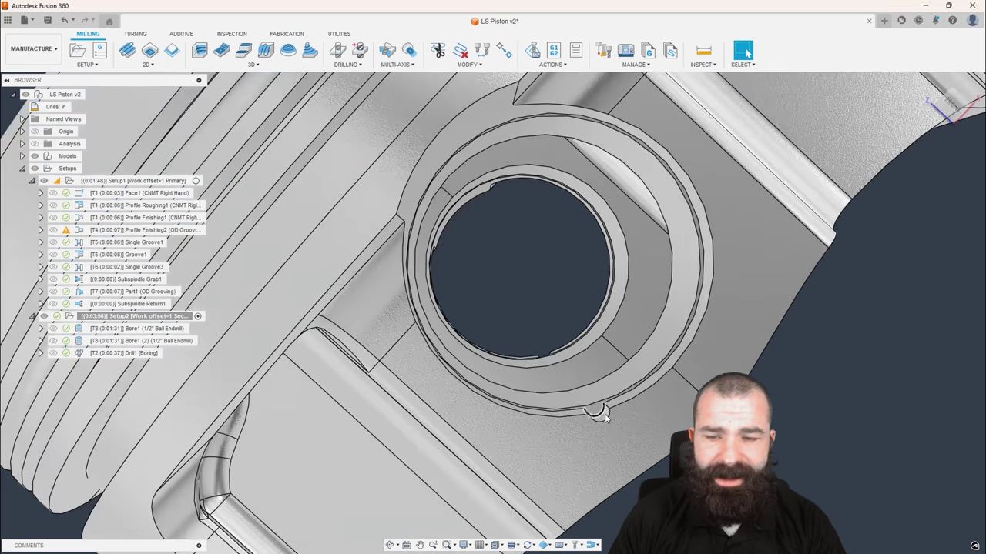
pyautogui.keyDown('shift'); pyautogui.moveTo(606, 422); pyautogui.dragTo(605, 401, button='middle'); pyautogui.keyUp('shift')
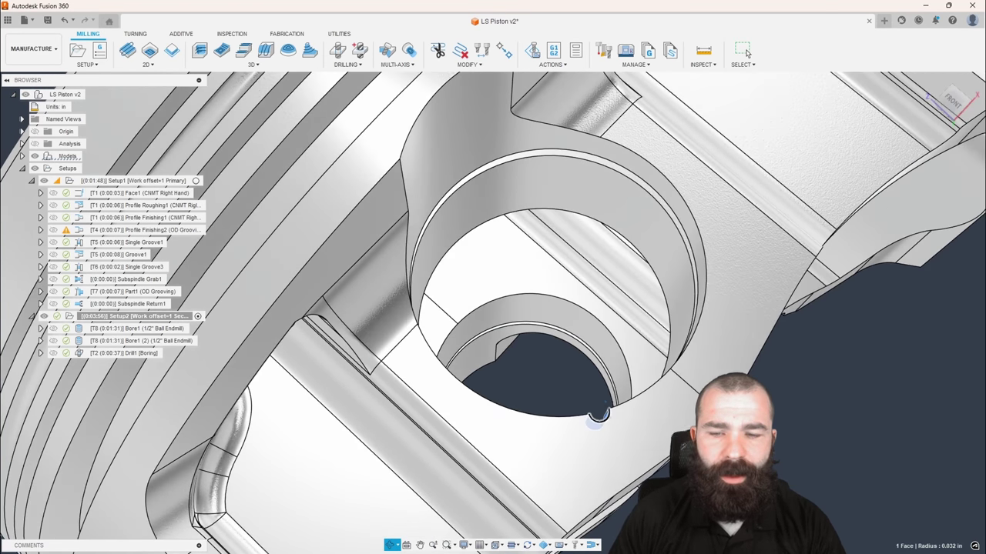
pyautogui.scroll(-2, 603, 394)
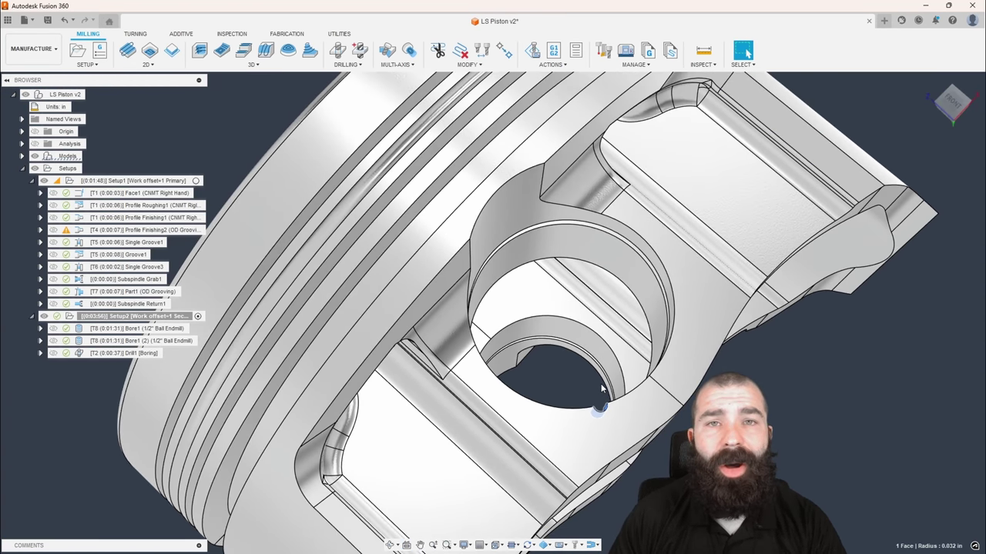
pyautogui.scroll(-2, 601, 381)
pyautogui.keyDown('shift'); pyautogui.moveTo(601, 383); pyautogui.dragTo(598, 370, button='middle'); pyautogui.keyUp('shift')
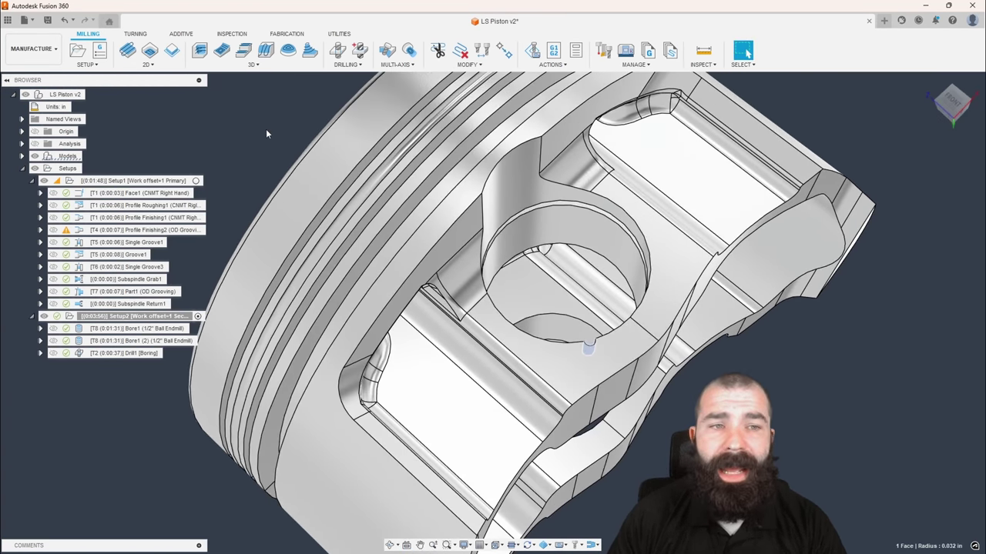
pyautogui.click(147, 64)
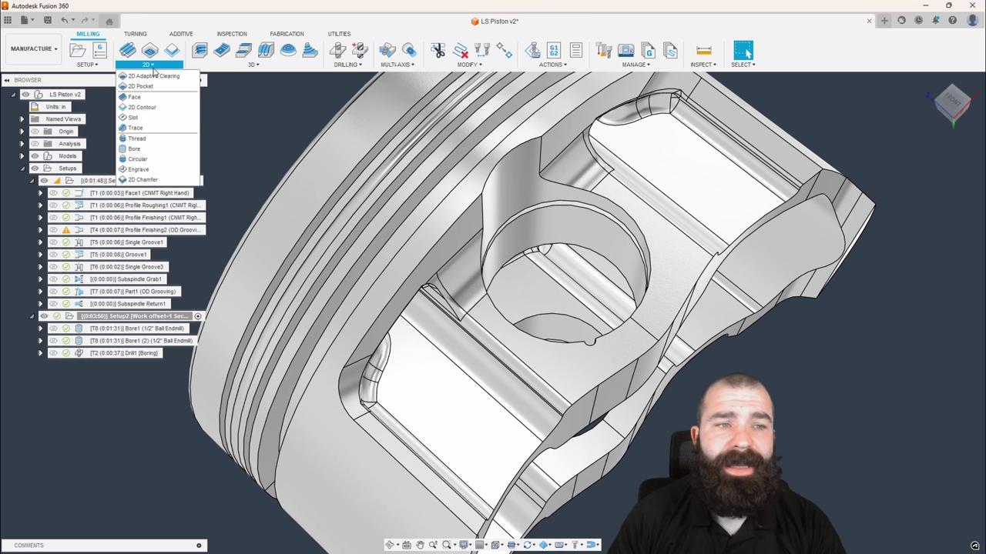
pyautogui.click(153, 149)
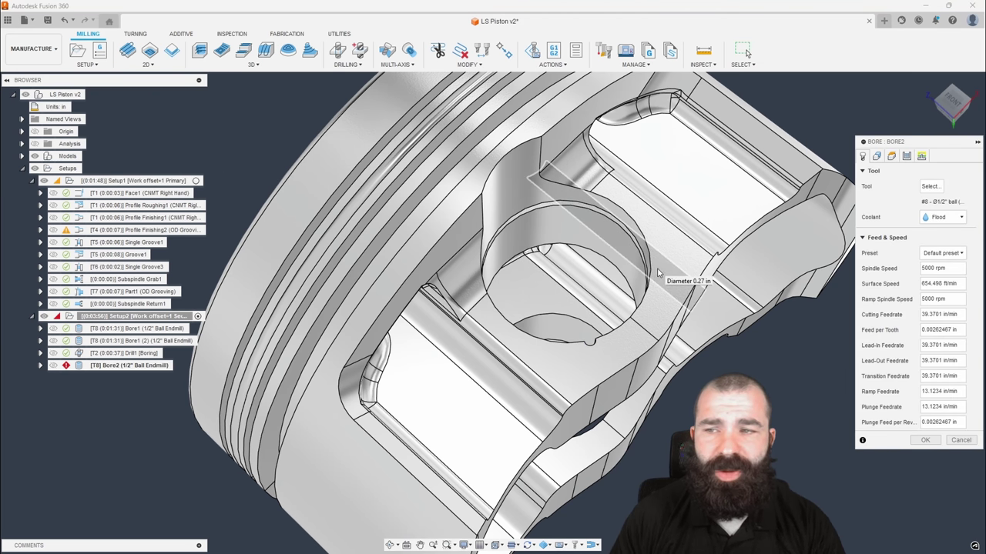
pyautogui.press('Escape')
# Measure the radius of the small half-round notch's edge on the upper pin bore.
pyautogui.press('i')
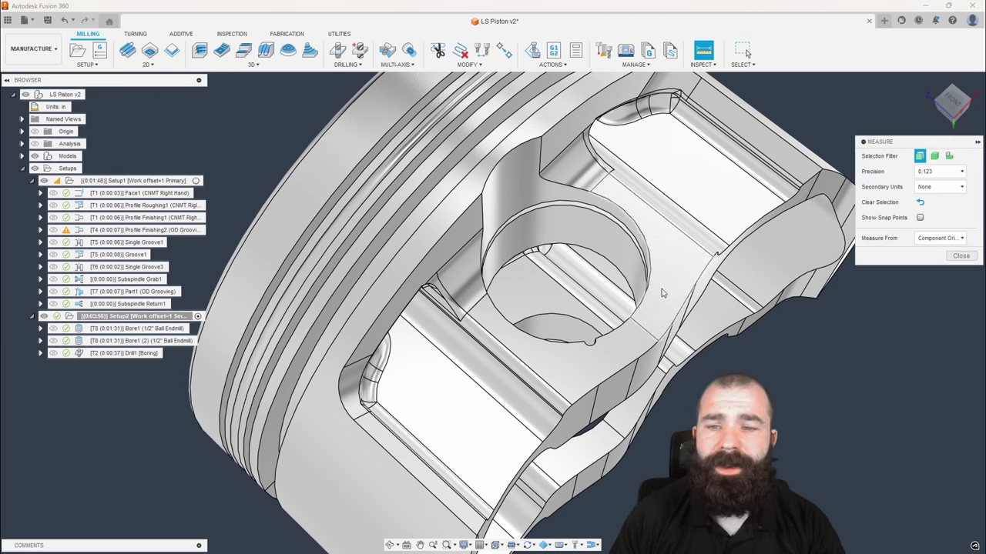
pyautogui.scroll(2, 660, 296)
pyautogui.click(583, 347)
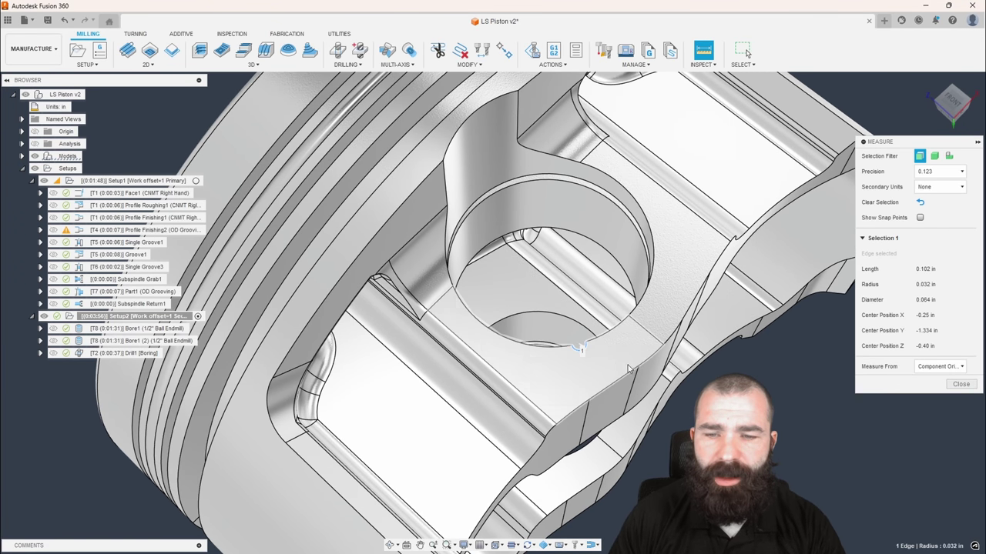
pyautogui.click(971, 386)
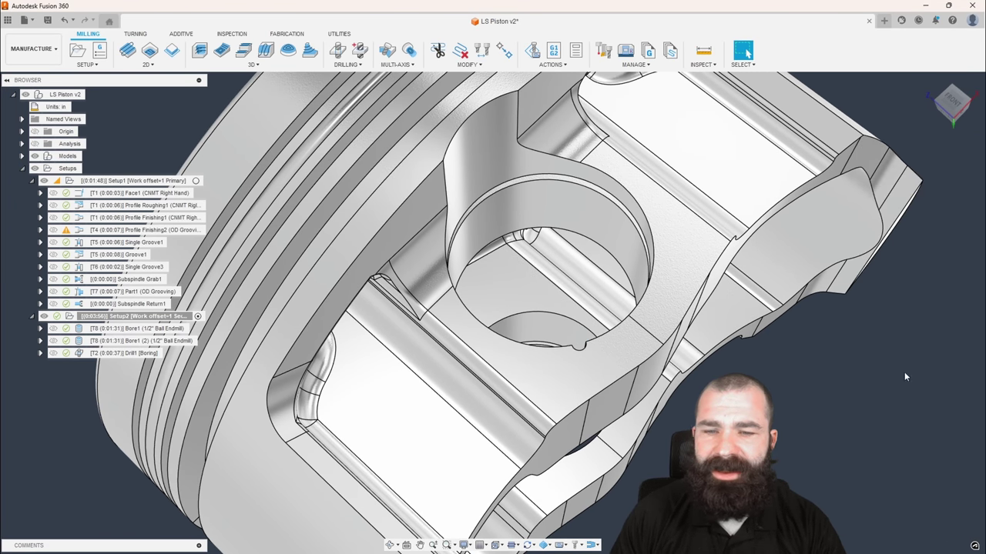
# Create a 2D Bore operation on the notch's circular face, with tool orientation enabled, its Z axis set from a face along the bore and flipped.
pyautogui.click(151, 67)
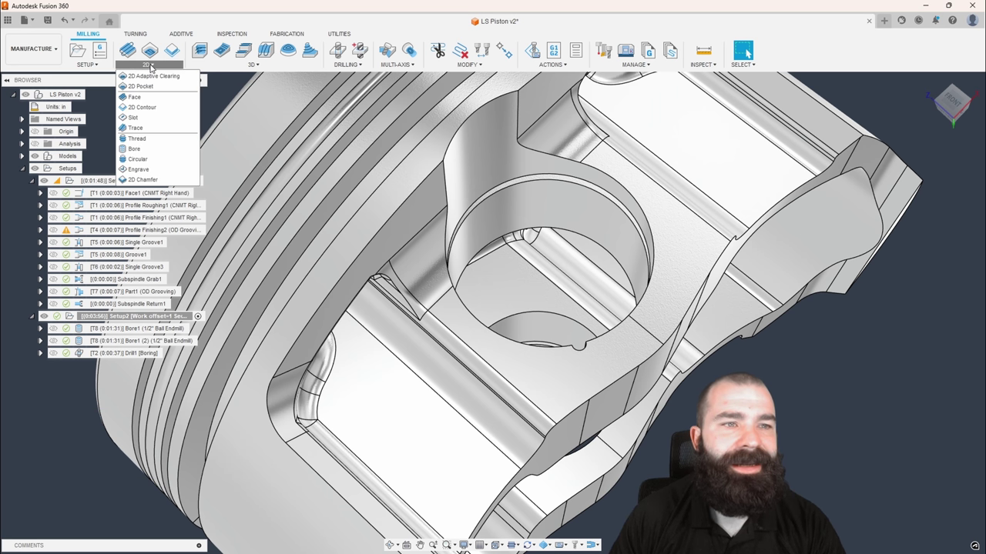
pyautogui.click(138, 151)
pyautogui.keyDown('shift'); pyautogui.moveTo(621, 469); pyautogui.dragTo(539, 401, button='middle'); pyautogui.keyUp('shift')
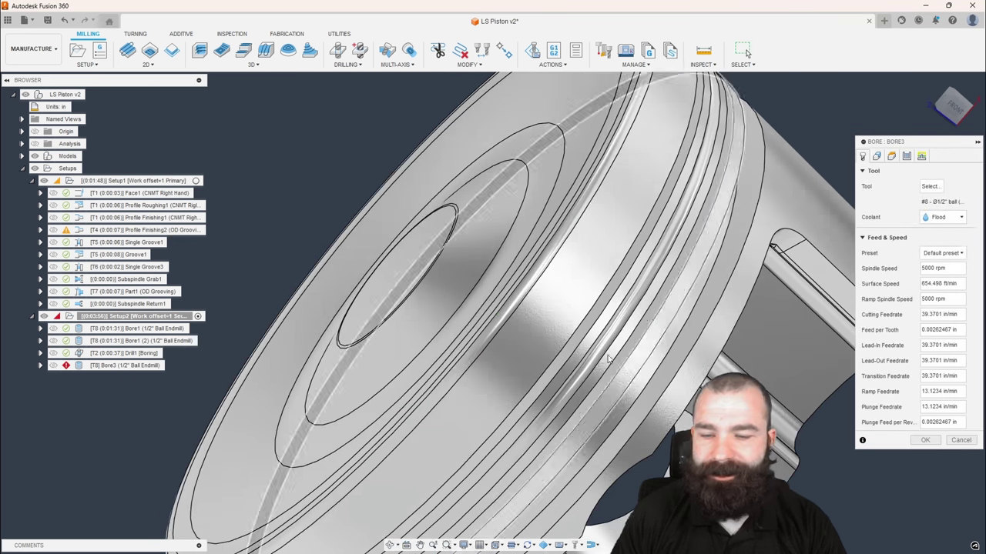
pyautogui.scroll(-2, 493, 324)
pyautogui.scroll(4, 539, 400)
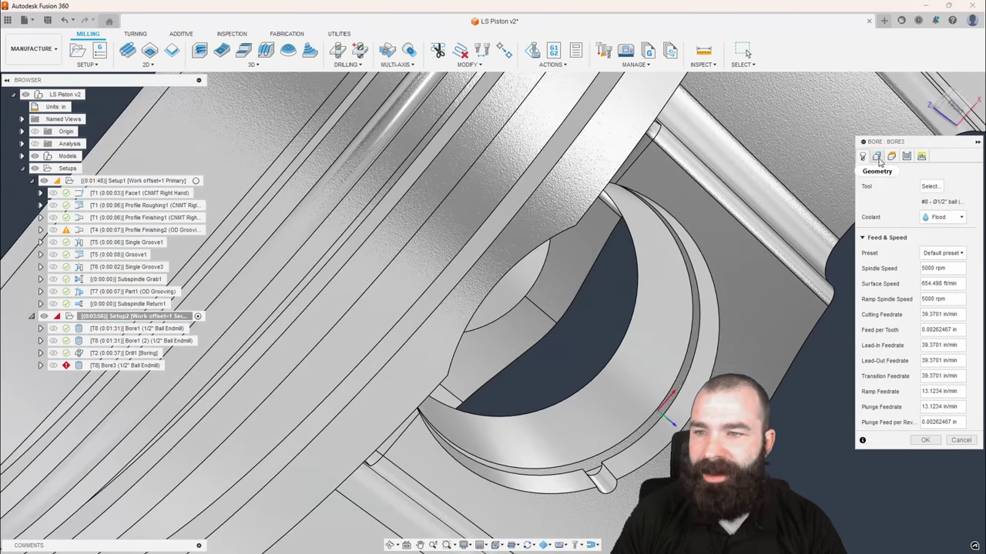
pyautogui.click(877, 156)
pyautogui.click(864, 285)
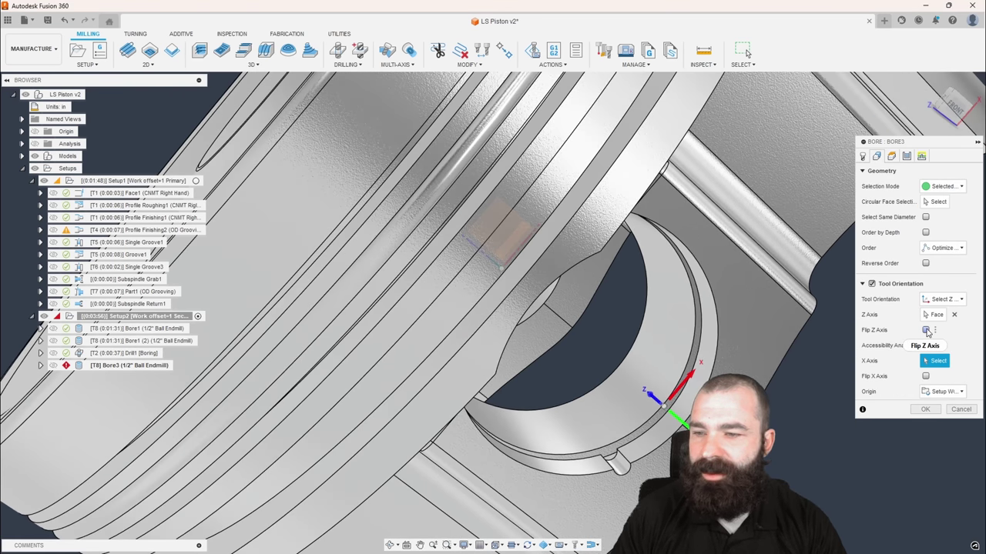
pyautogui.click(926, 330)
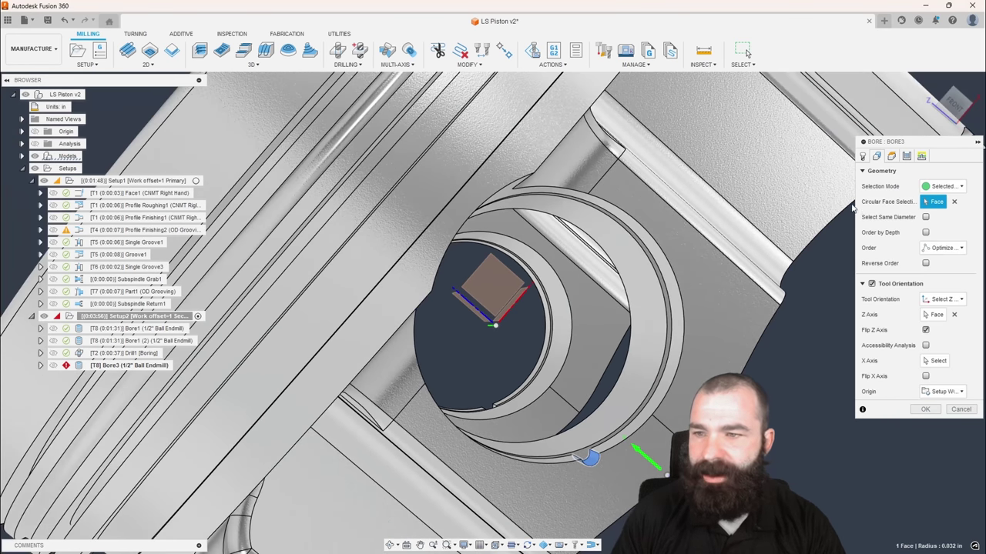
# Assign the 1/16" flat endmill from the Fusion 360 Library's inch milling tools to the notch bore operation.
pyautogui.click(864, 156)
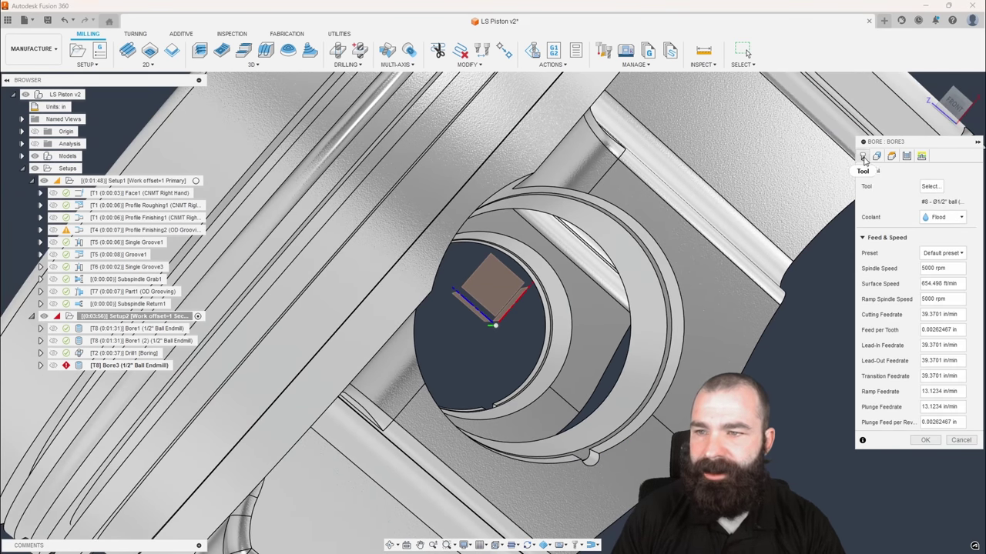
pyautogui.click(929, 186)
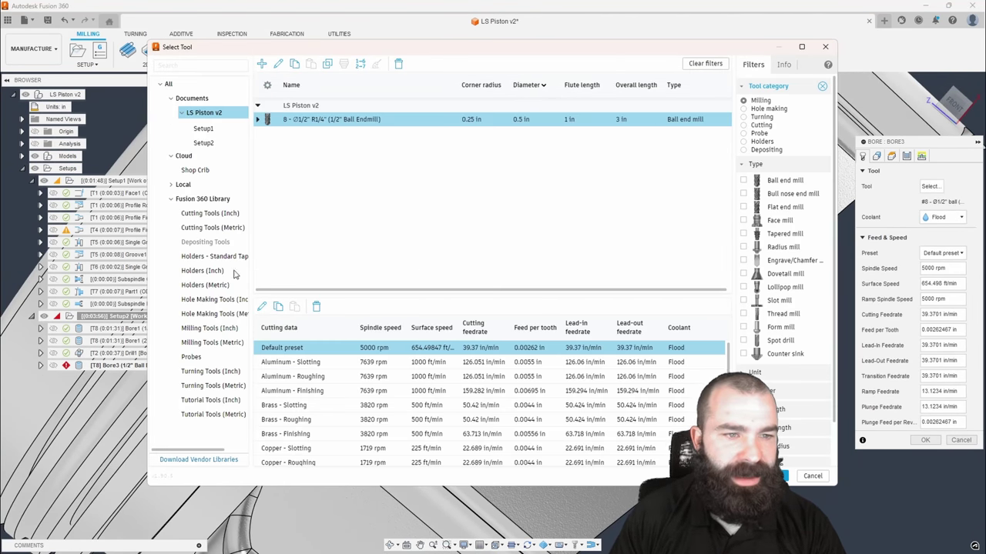
pyautogui.click(213, 200)
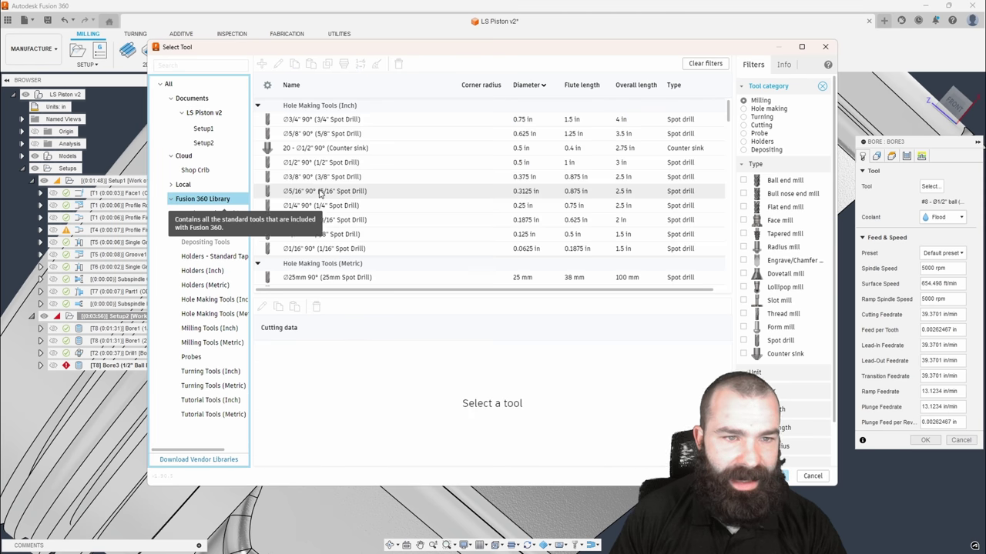
pyautogui.click(744, 208)
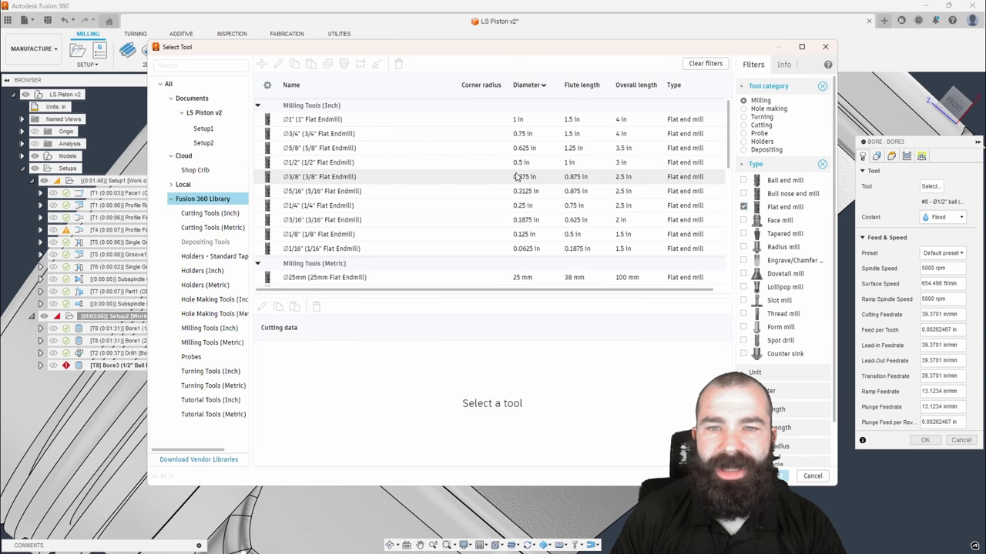
pyautogui.click(534, 251)
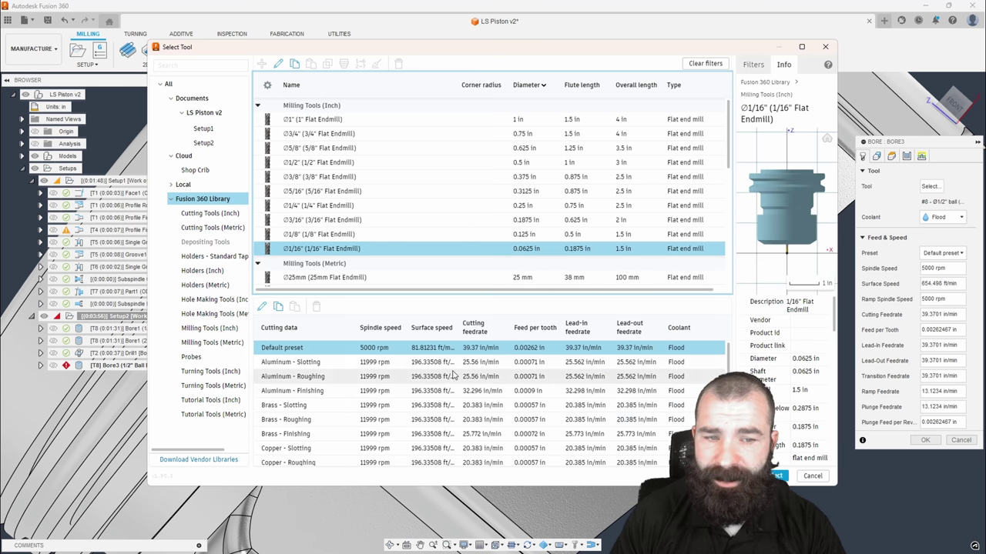
pyautogui.click(777, 476)
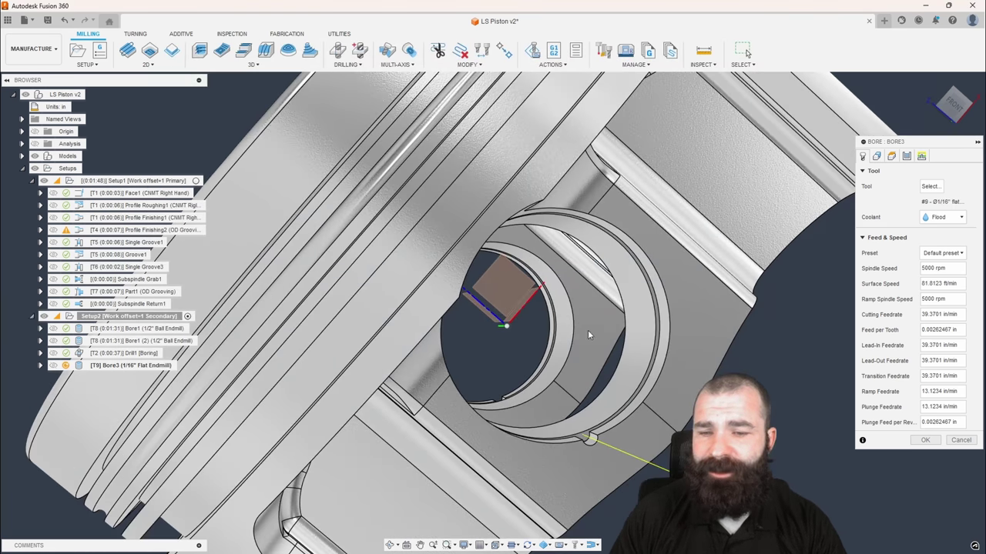
# Inspect the helical toolpath inside the notch from several angles and accept the bore operation.
pyautogui.keyDown('shift'); pyautogui.moveTo(589, 336); pyautogui.dragTo(580, 313, button='middle'); pyautogui.keyUp('shift')
pyautogui.scroll(6, 514, 260)
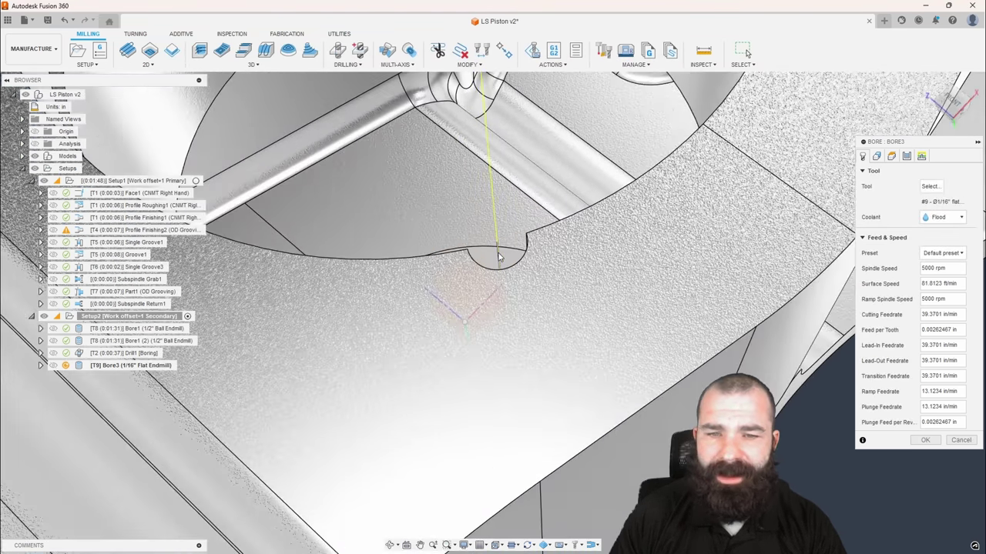
pyautogui.scroll(6, 499, 254)
pyautogui.scroll(-3, 510, 227)
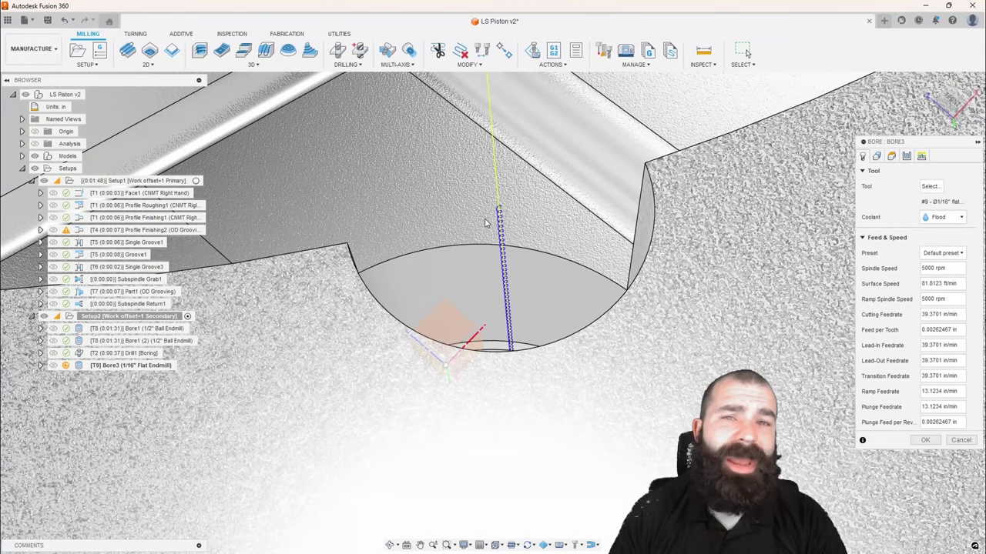
pyautogui.scroll(-3, 485, 223)
pyautogui.keyDown('shift'); pyautogui.moveTo(485, 224); pyautogui.dragTo(529, 267, button='middle'); pyautogui.keyUp('shift')
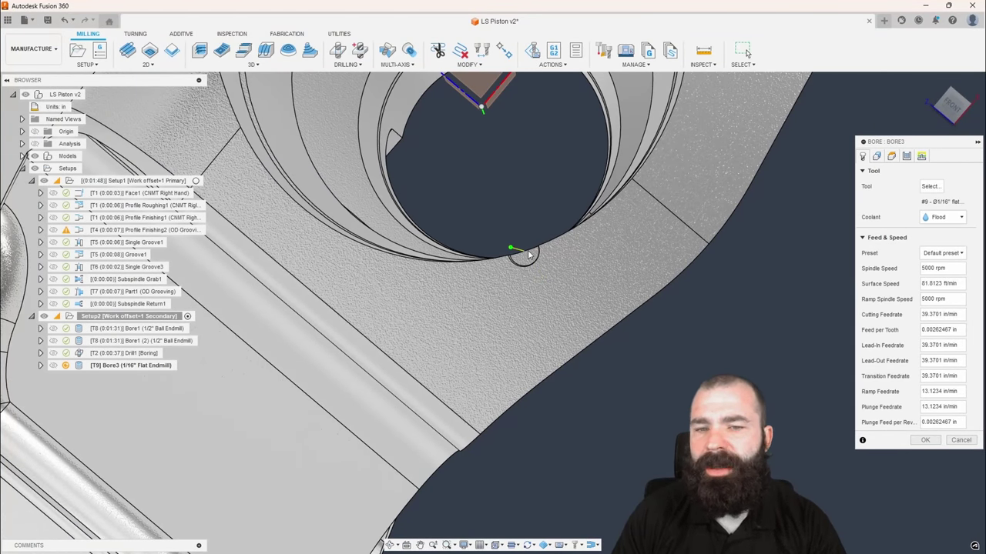
pyautogui.scroll(-5, 533, 264)
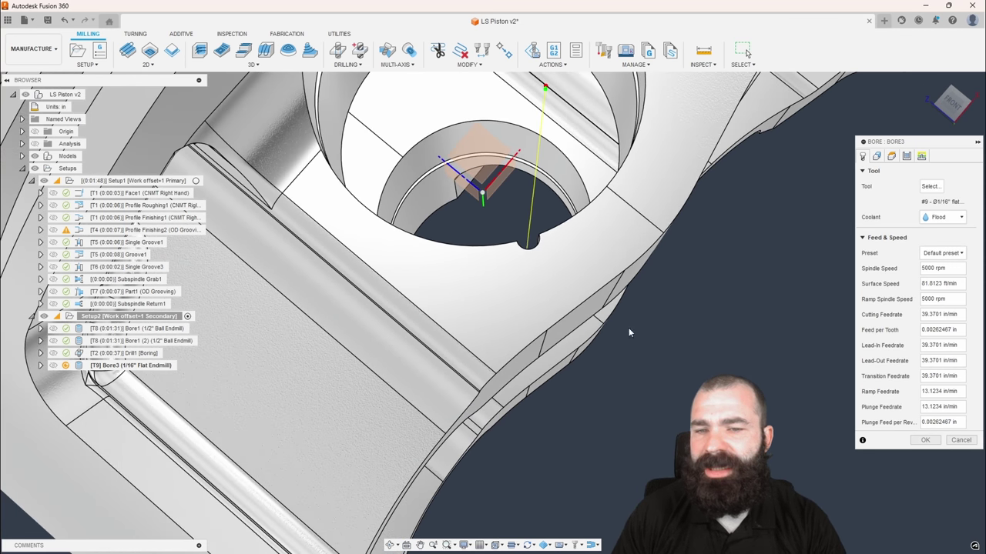
pyautogui.click(925, 441)
pyautogui.keyDown('shift'); pyautogui.moveTo(705, 432); pyautogui.dragTo(690, 424, button='middle'); pyautogui.keyUp('shift')
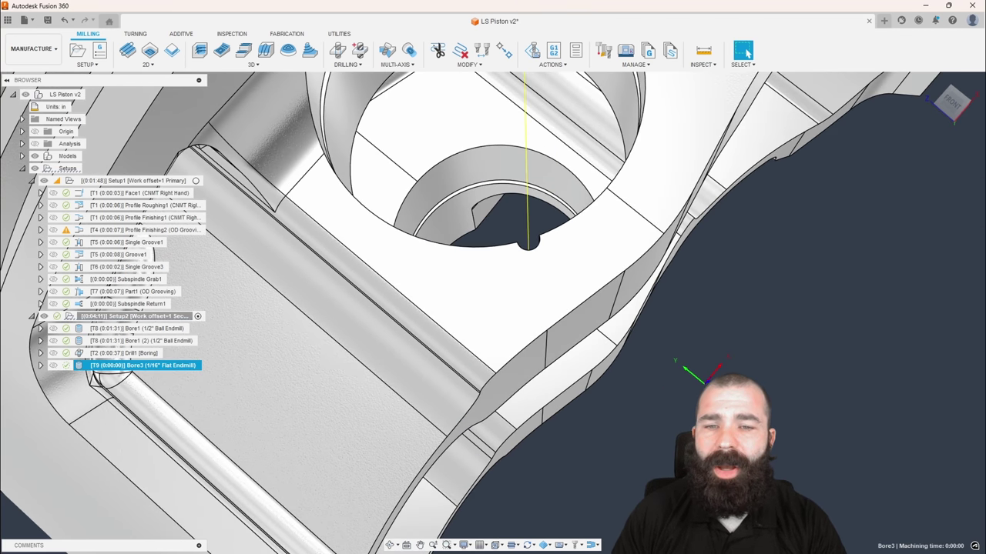
# Review the Drill1 boring and Bore3 notch toolpaths on the piston from both sides of the pin bore.
pyautogui.scroll(-3, 689, 423)
pyautogui.click(104, 354)
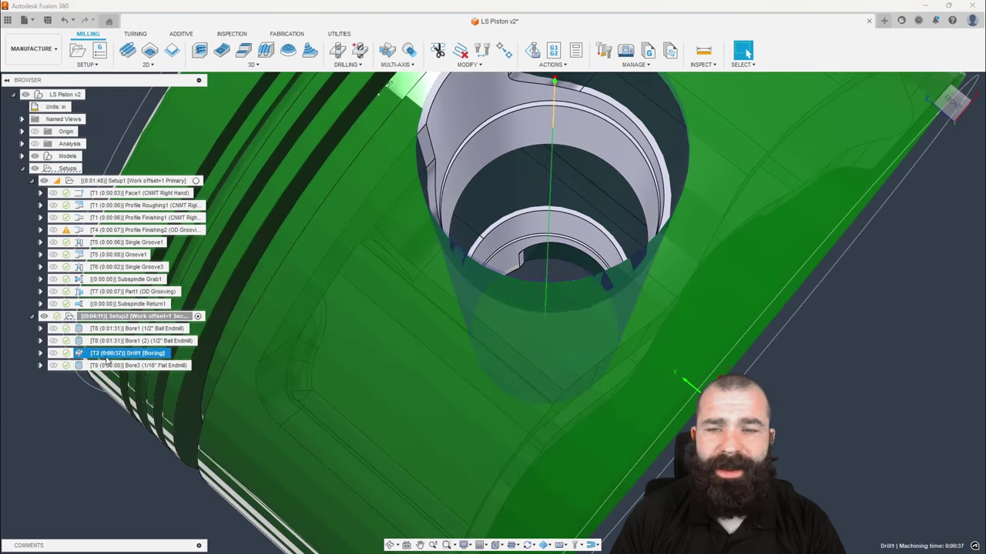
pyautogui.scroll(-3, 409, 359)
pyautogui.keyDown('shift'); pyautogui.moveTo(409, 359); pyautogui.dragTo(458, 353, button='middle'); pyautogui.keyUp('shift')
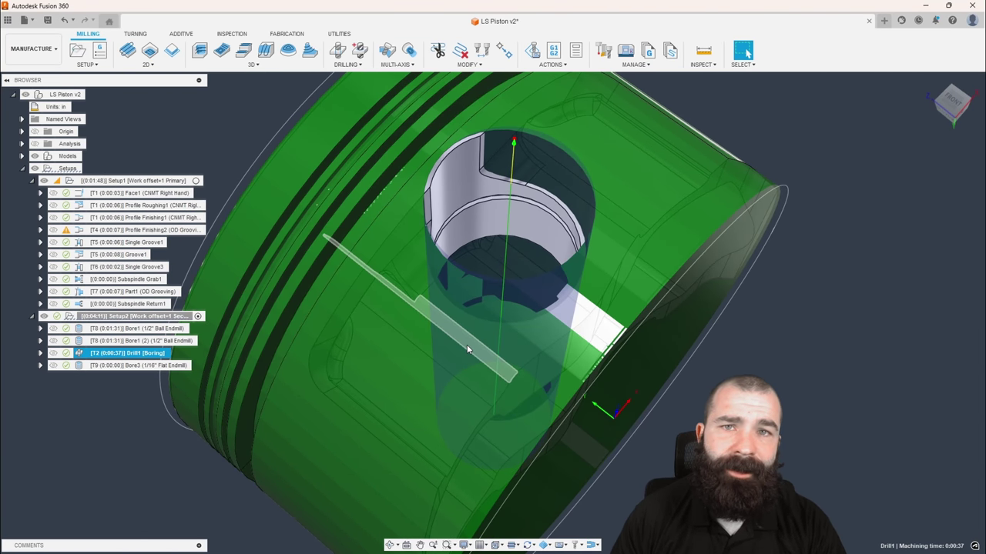
pyautogui.scroll(-2, 587, 377)
pyautogui.keyDown('shift'); pyautogui.moveTo(588, 378); pyautogui.dragTo(580, 346, button='middle'); pyautogui.keyUp('shift')
pyautogui.click(167, 426)
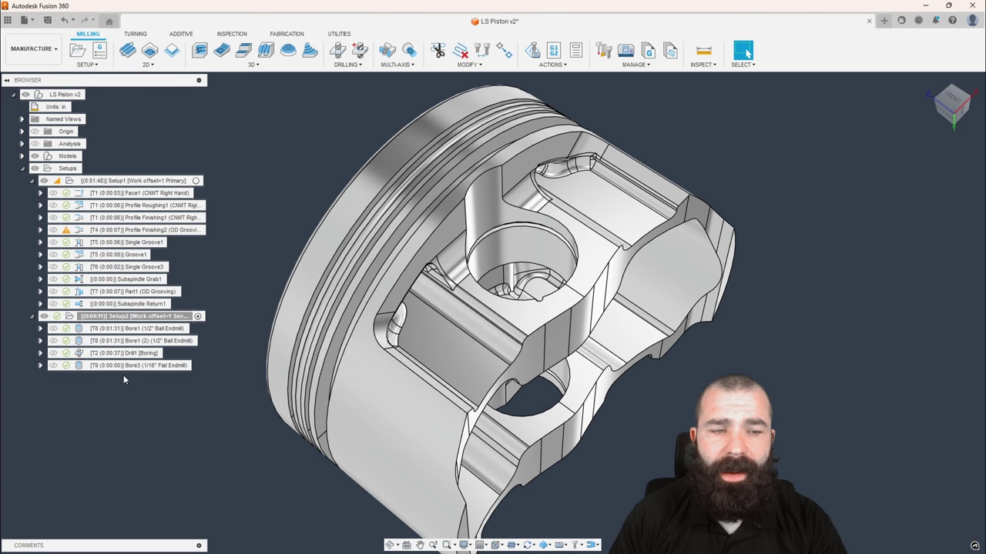
pyautogui.click(123, 368)
pyautogui.keyDown('shift'); pyautogui.moveTo(539, 370); pyautogui.dragTo(539, 185, button='middle'); pyautogui.keyUp('shift')
pyautogui.keyDown('shift'); pyautogui.moveTo(228, 279); pyautogui.dragTo(222, 266, button='middle'); pyautogui.keyUp('shift')
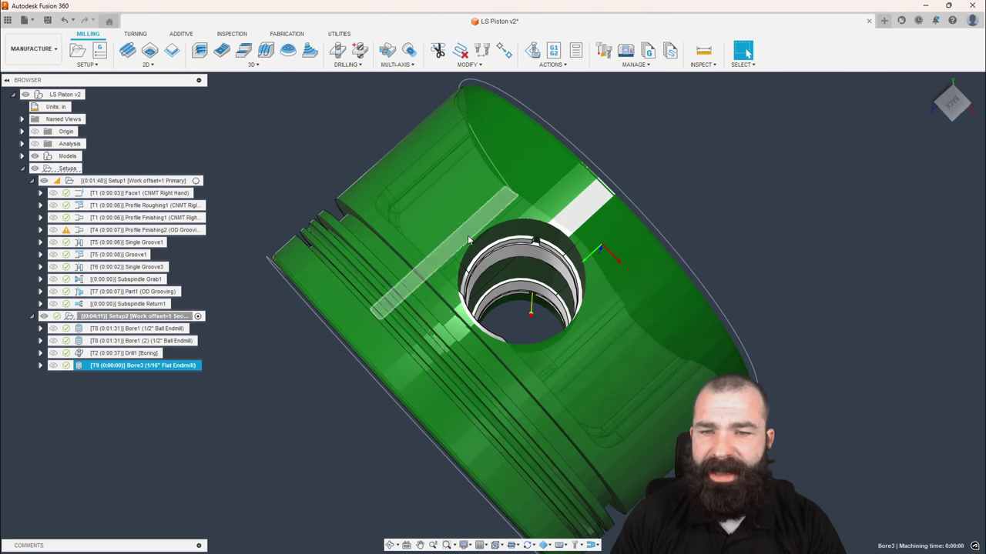
pyautogui.keyDown('shift'); pyautogui.moveTo(501, 222); pyautogui.dragTo(493, 354, button='middle'); pyautogui.keyUp('shift')
pyautogui.click(275, 181)
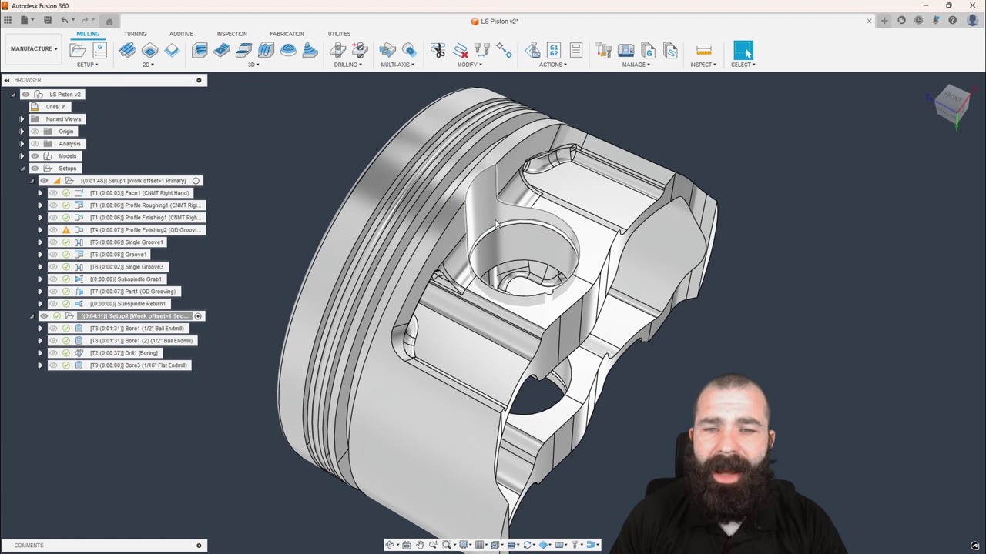
# Measure the distance between the two circular edges of the groove inside the upper pin bore.
pyautogui.scroll(2, 517, 233)
pyautogui.scroll(2, 518, 232)
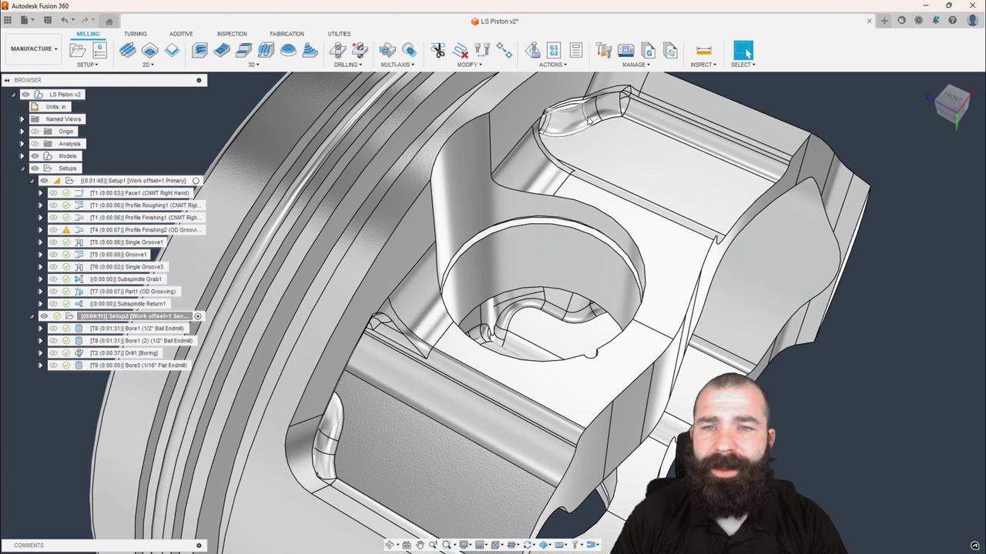
pyautogui.press('i')
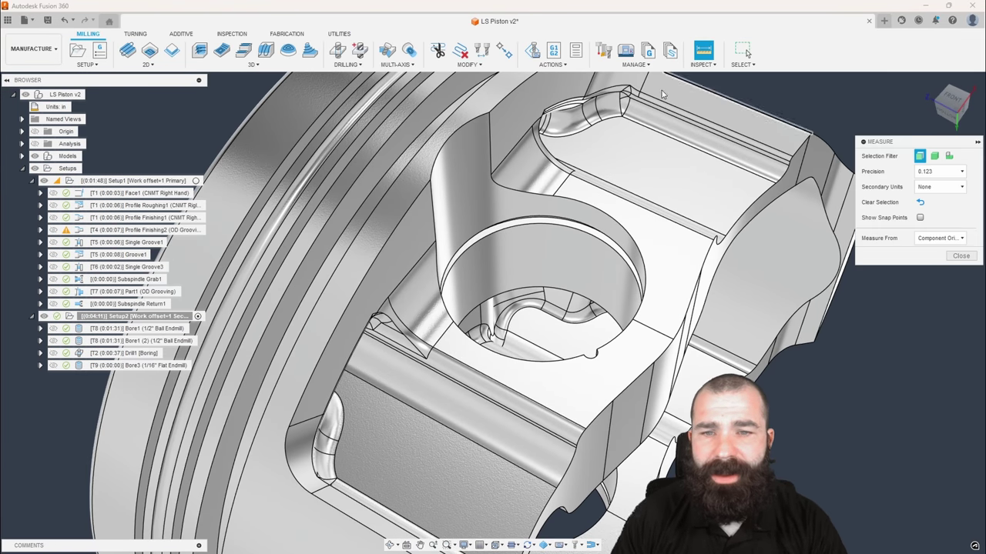
pyautogui.click(524, 219)
pyautogui.click(549, 225)
pyautogui.scroll(-1, 645, 251)
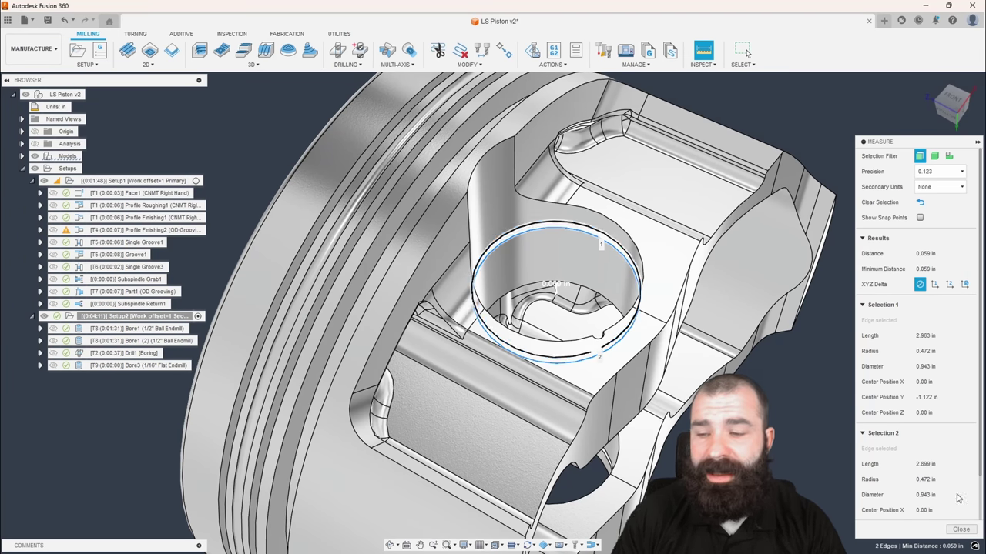
pyautogui.click(970, 532)
pyautogui.scroll(-3, 602, 233)
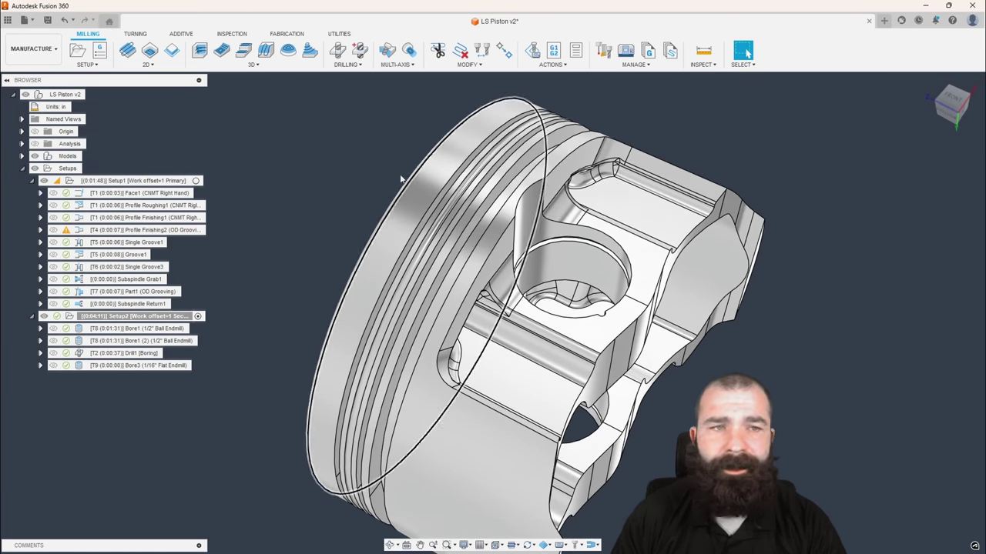
# Create a 2D Contour operation and assign the 1/2" R0.01" slot mill from the Fusion 360 Library's inch milling tools.
pyautogui.click(172, 50)
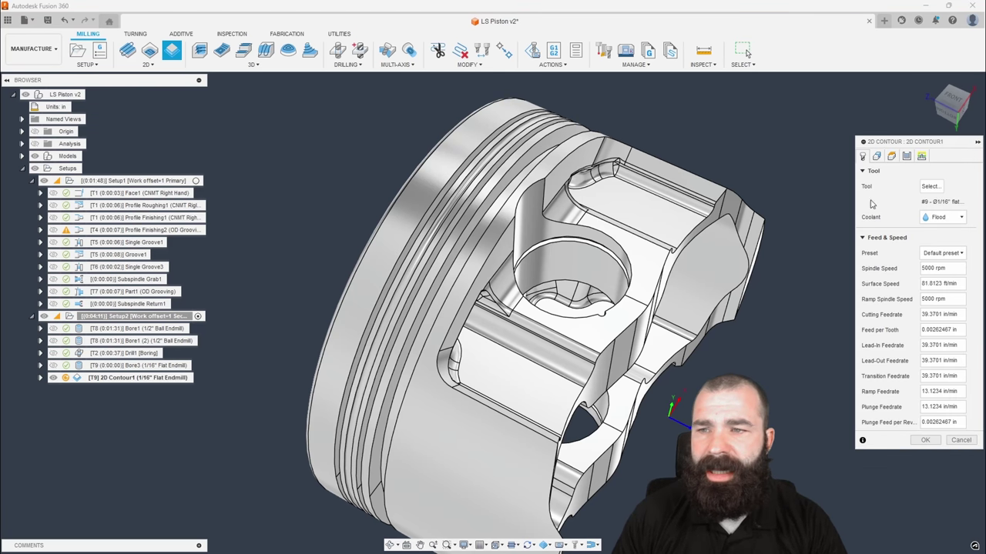
pyautogui.click(930, 186)
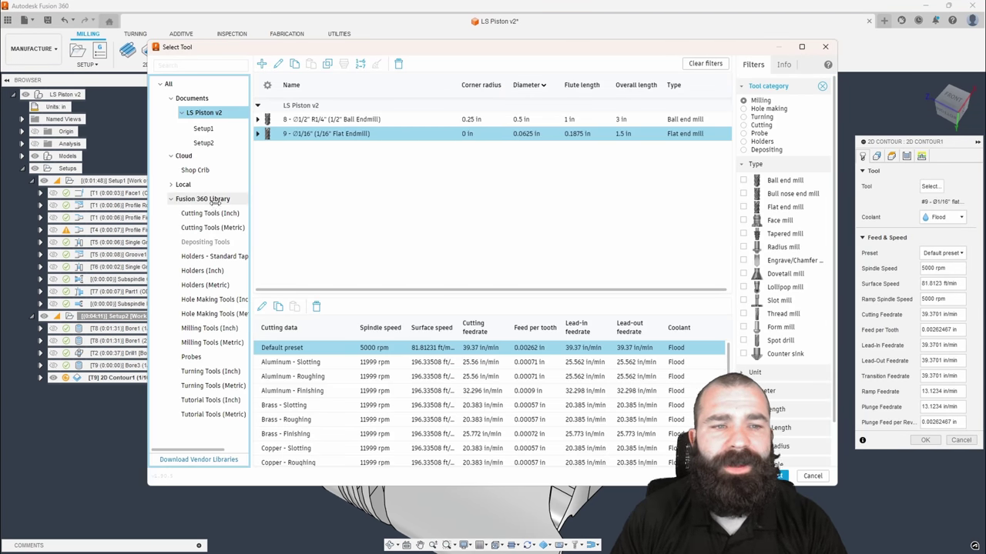
pyautogui.click(743, 301)
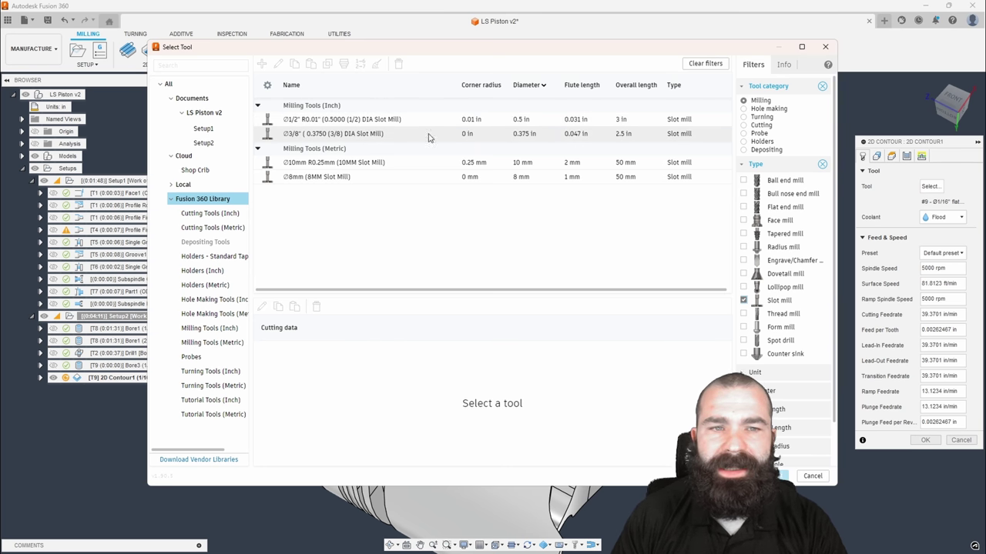
pyautogui.click(366, 135)
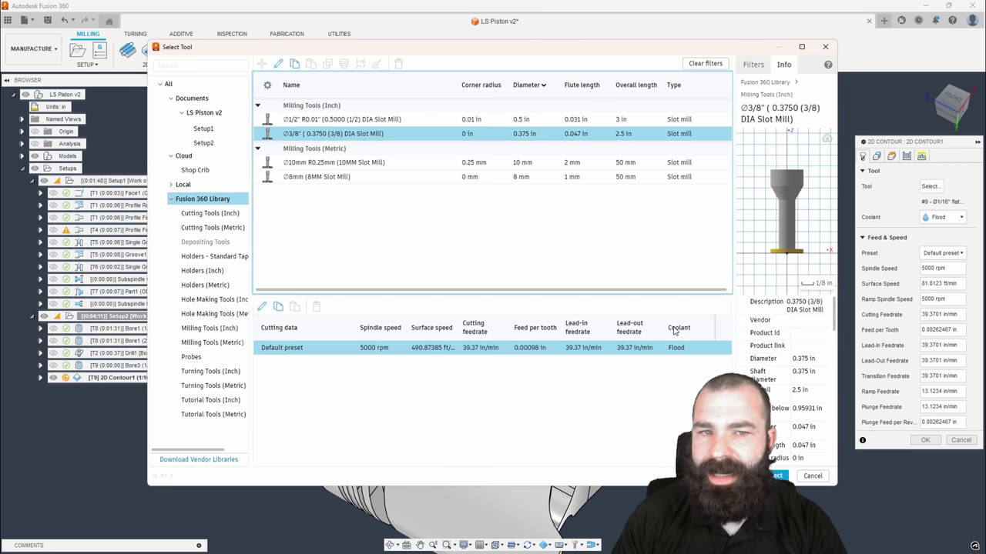
pyautogui.click(346, 121)
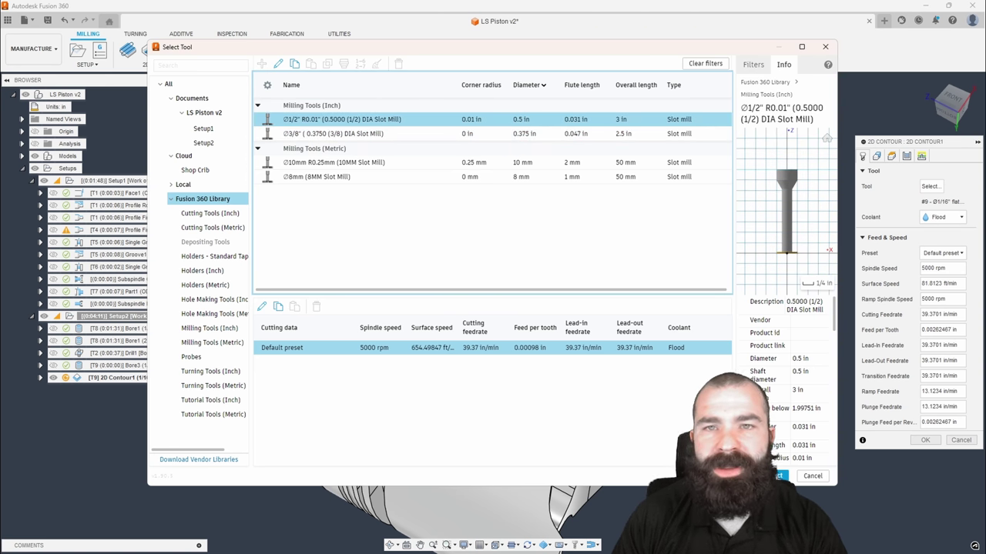
pyautogui.click(777, 476)
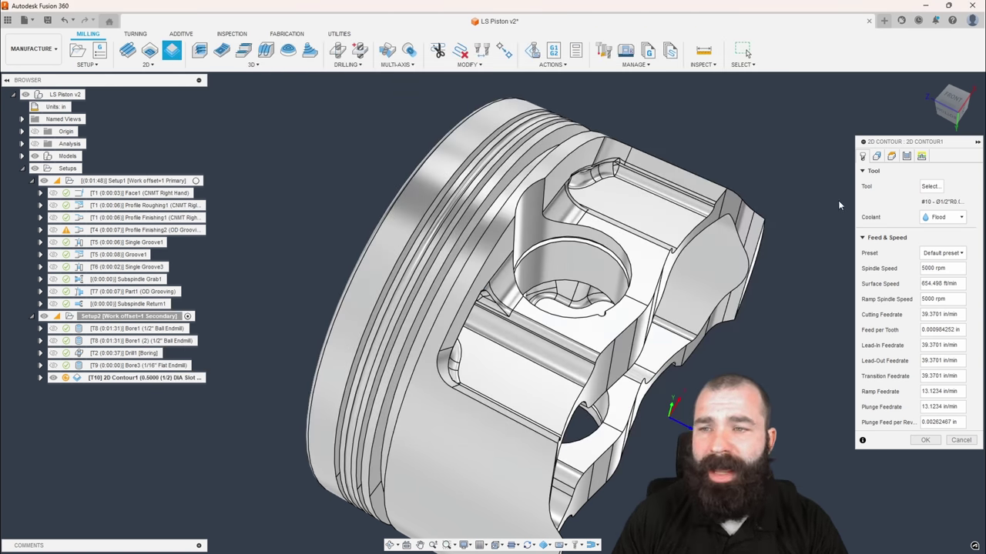
# Choose the circular groove edge in the upper pin bore as the closed contour chain for the 2D Contour operation.
pyautogui.click(876, 156)
pyautogui.scroll(3, 583, 245)
pyautogui.scroll(5, 583, 245)
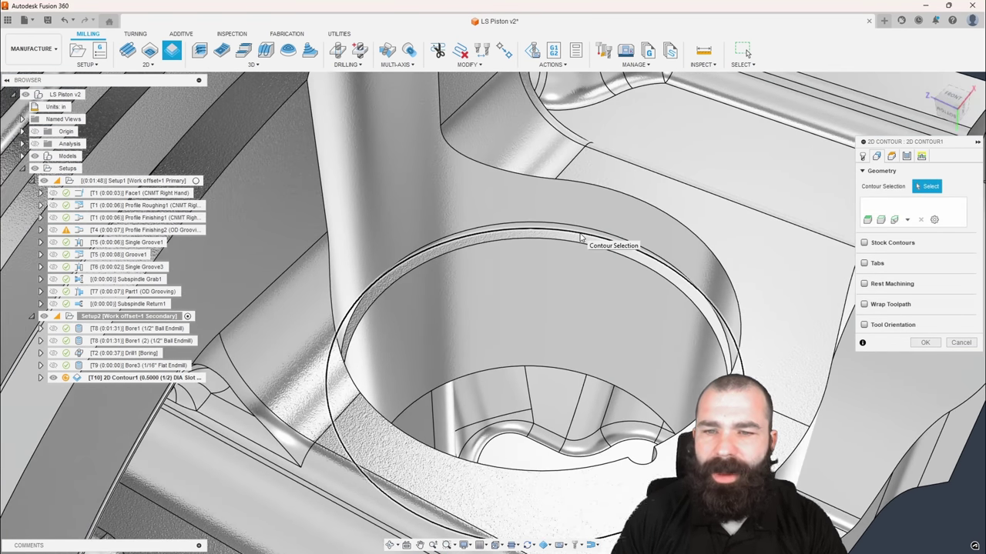
pyautogui.click(581, 239)
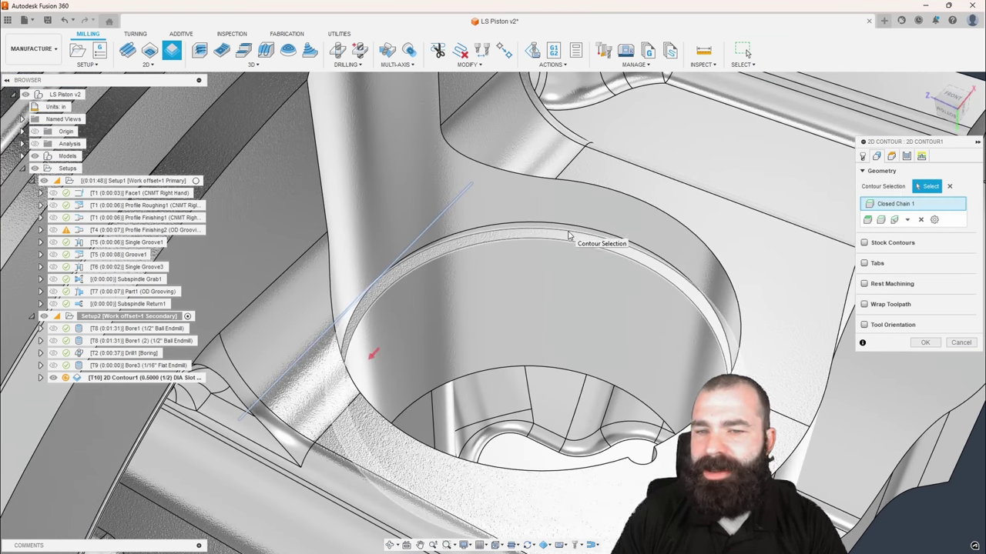
pyautogui.scroll(-5, 569, 235)
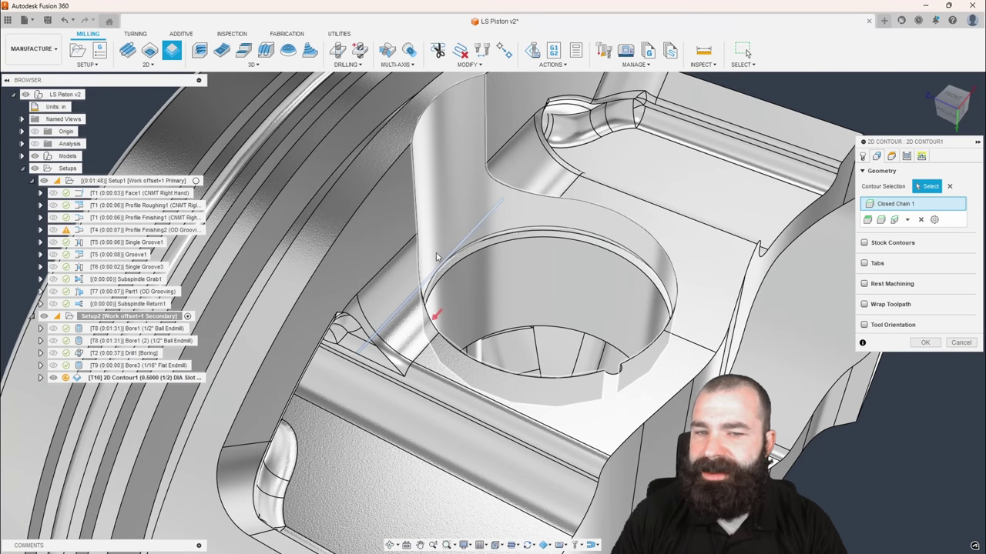
# Enable tool orientation for the contour with a flipped Z axis taken from the bore face, keep the default heights, and generate the toolpath.
pyautogui.click(864, 324)
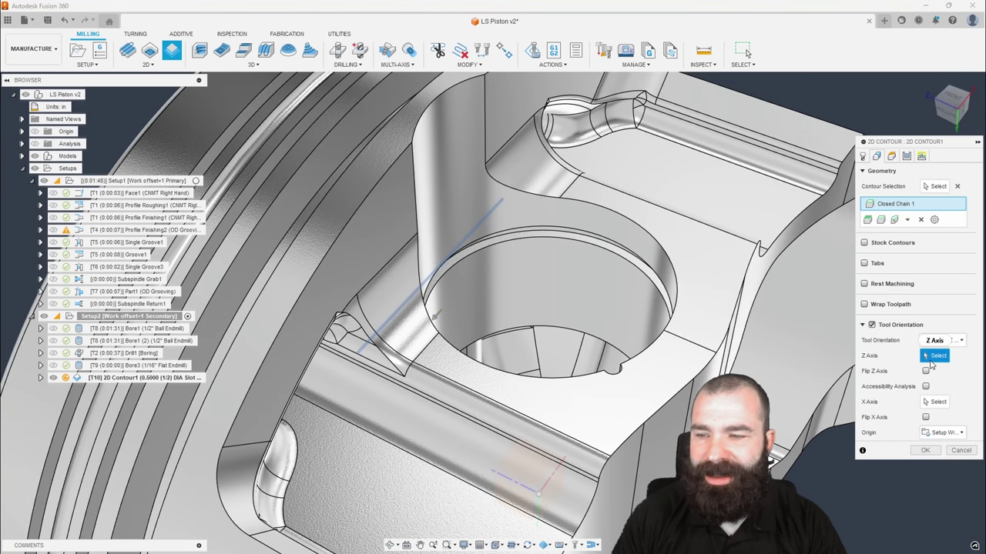
pyautogui.click(587, 308)
pyautogui.scroll(-2, 575, 301)
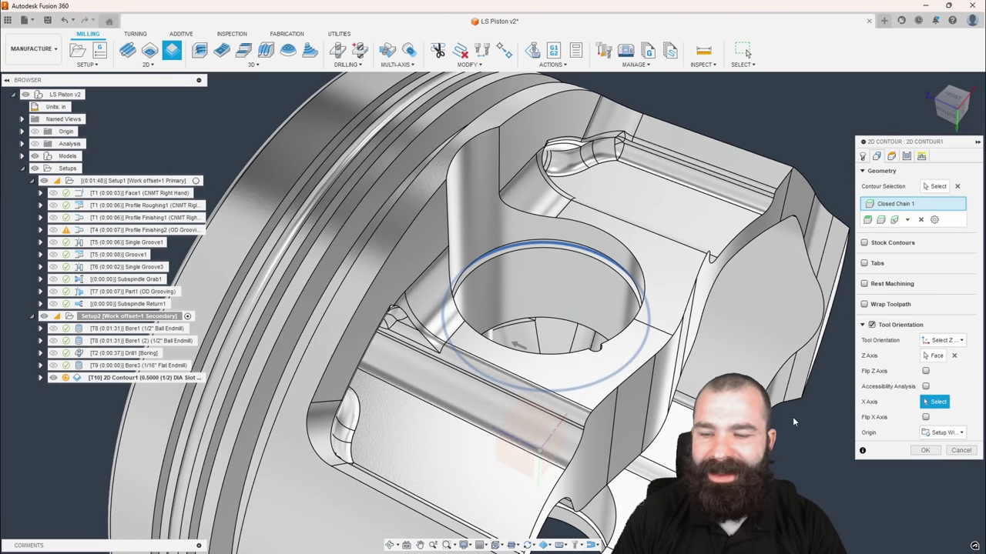
pyautogui.click(926, 372)
pyautogui.keyDown('shift'); pyautogui.moveTo(655, 297); pyautogui.dragTo(617, 280, button='middle'); pyautogui.keyUp('shift')
pyautogui.scroll(2, 609, 278)
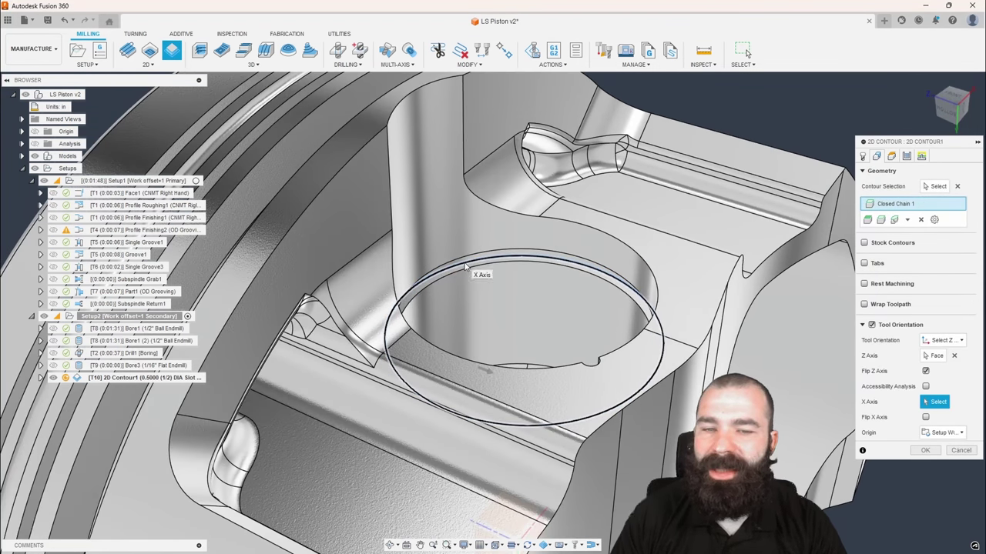
pyautogui.click(895, 161)
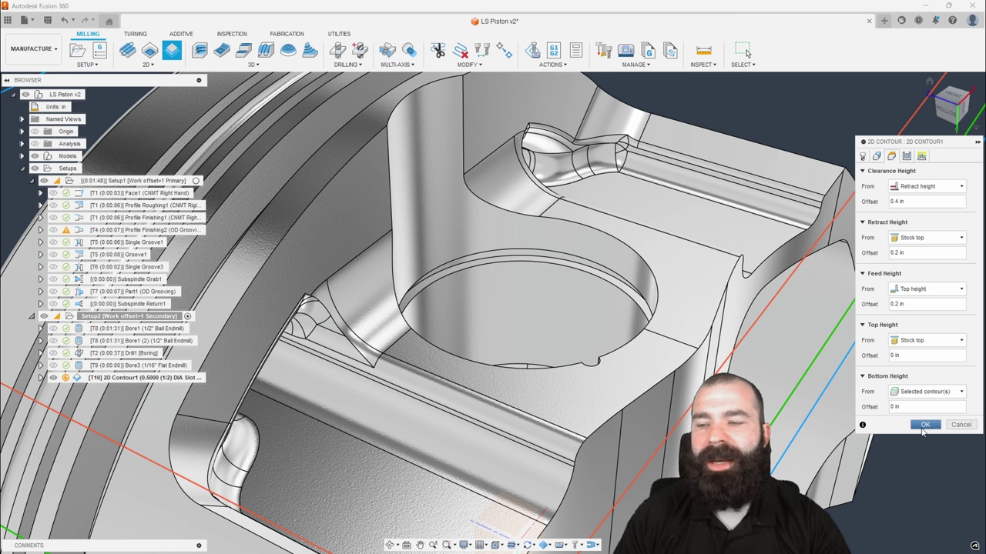
pyautogui.click(924, 425)
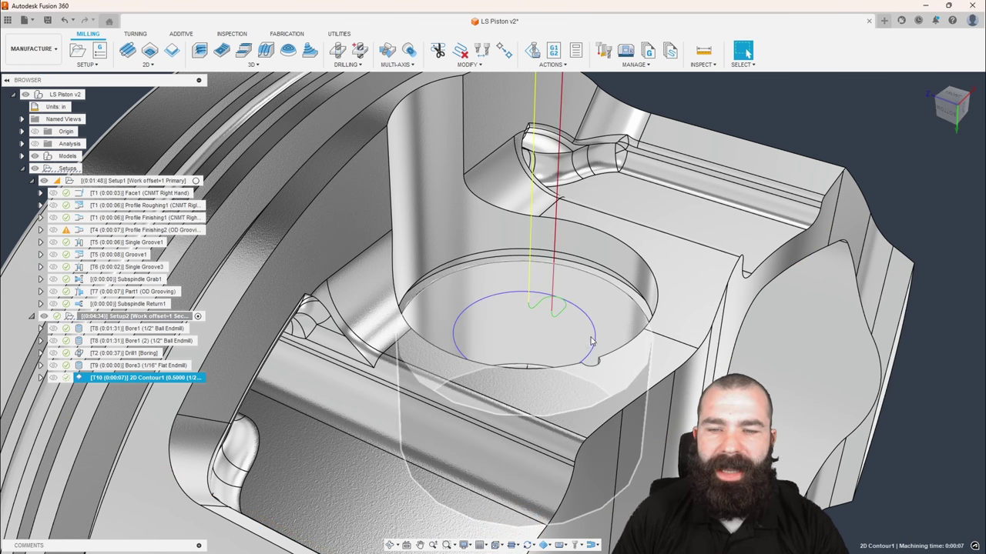
# Simulate the 2D Contour operation with machine and set the stock colorization to comparison.
pyautogui.scroll(-2, 601, 337)
pyautogui.moveTo(486, 329)
pyautogui.keyDown('shift'); pyautogui.mouseDown(button='middle')
pyautogui.moveTo(499, 366)
pyautogui.moveTo(467, 298)
pyautogui.moveTo(466, 331)
pyautogui.mouseUp(button='middle'); pyautogui.keyUp('shift')
pyautogui.scroll(-2, 489, 334)
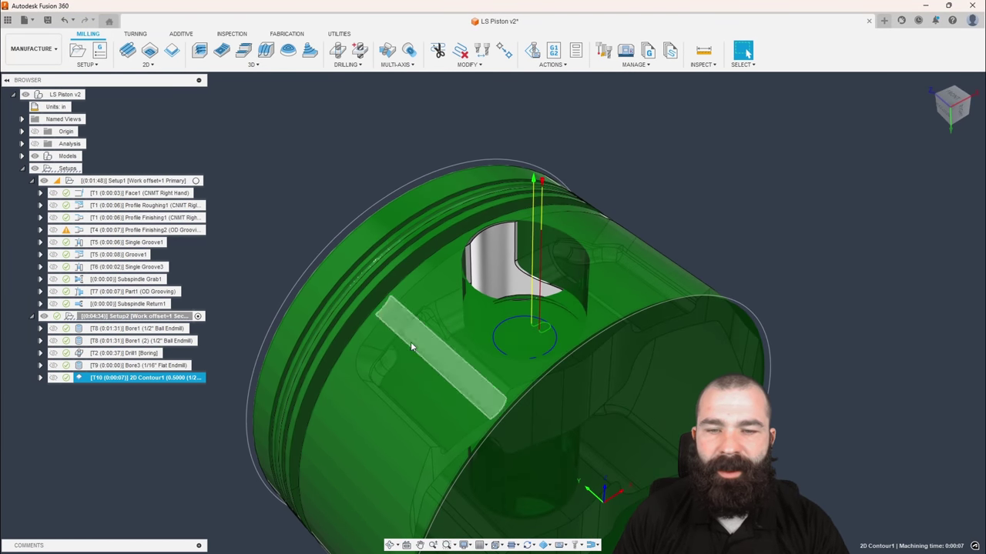
pyautogui.click(524, 56)
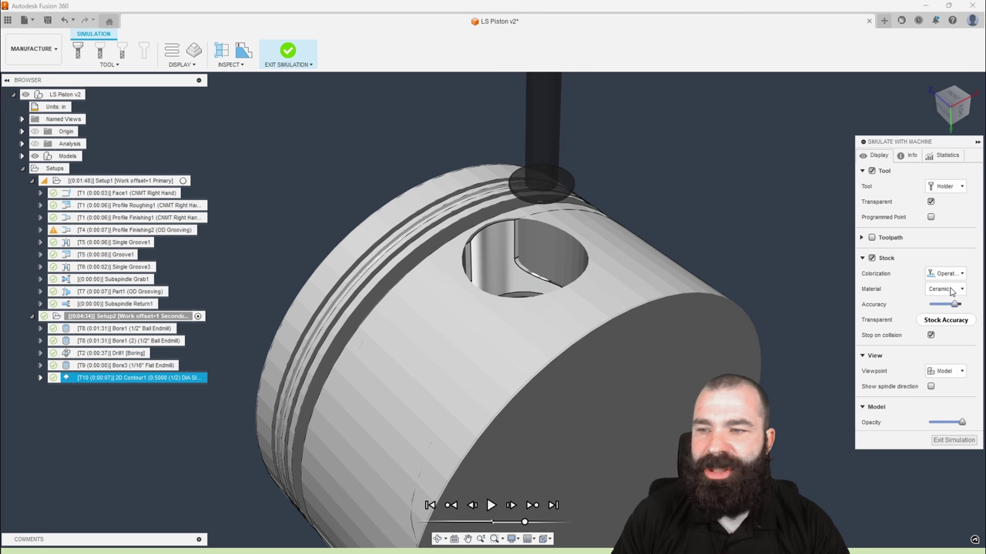
pyautogui.click(945, 273)
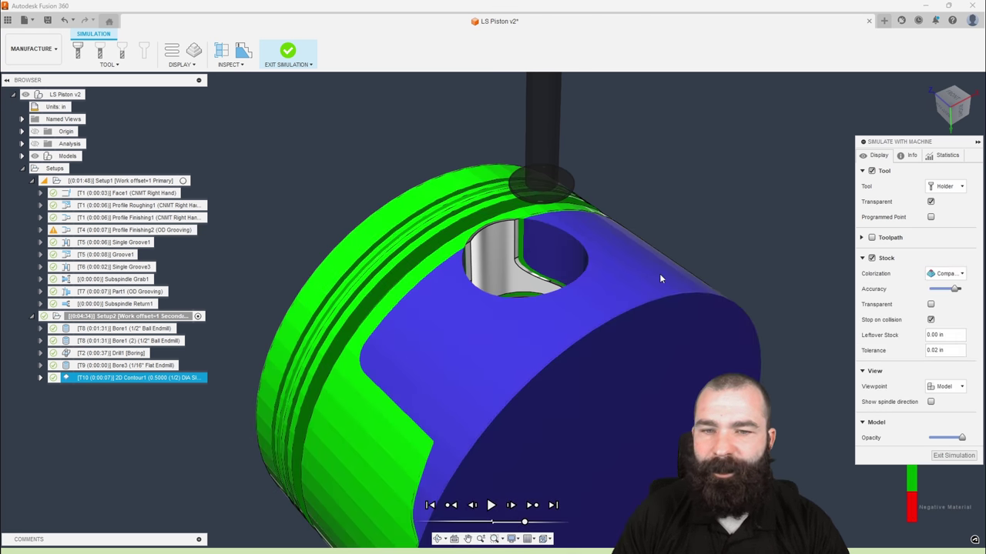
pyautogui.scroll(3, 522, 254)
pyautogui.keyDown('shift'); pyautogui.moveTo(523, 253); pyautogui.dragTo(522, 269, button='middle'); pyautogui.keyUp('shift')
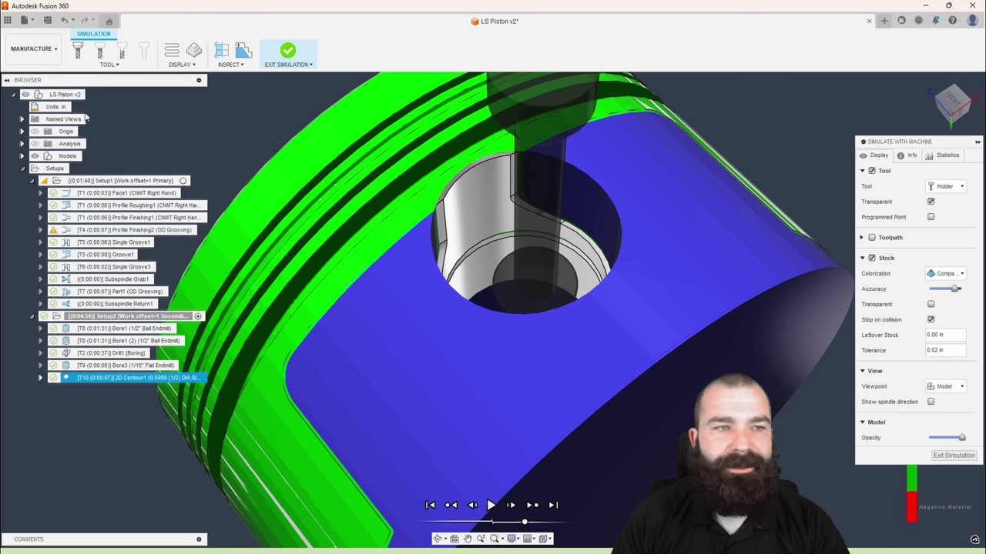
# Hide the models and examine the compared stock at the groove inside the pin bore.
pyautogui.click(34, 157)
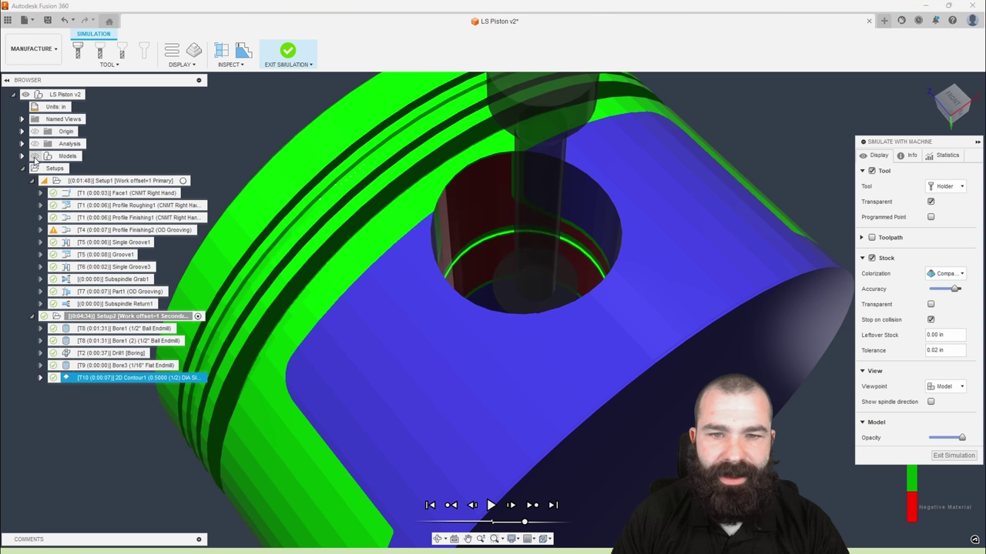
pyautogui.keyDown('shift'); pyautogui.moveTo(577, 227); pyautogui.dragTo(574, 253, button='middle'); pyautogui.keyUp('shift')
pyautogui.scroll(3, 589, 227)
pyautogui.scroll(-2, 562, 250)
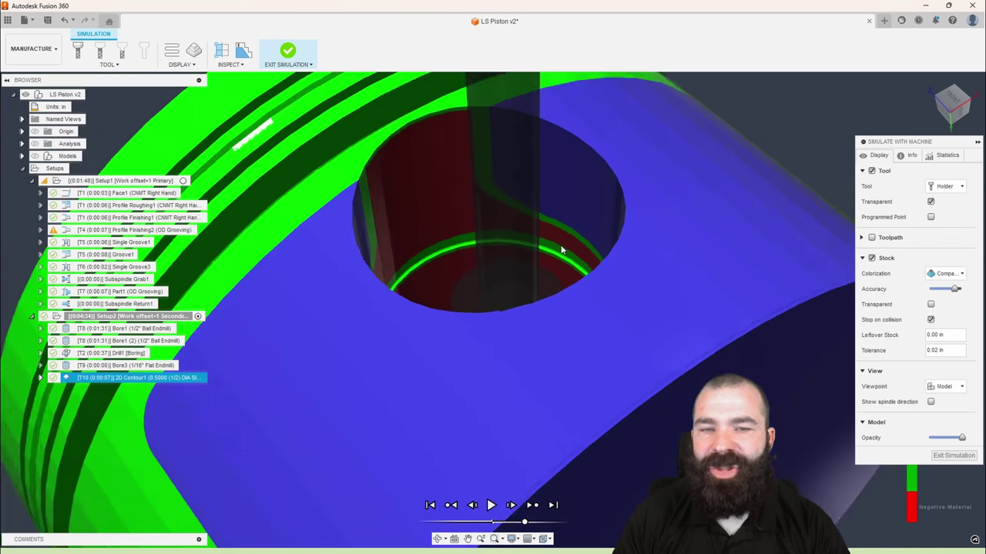
pyautogui.scroll(-2, 559, 251)
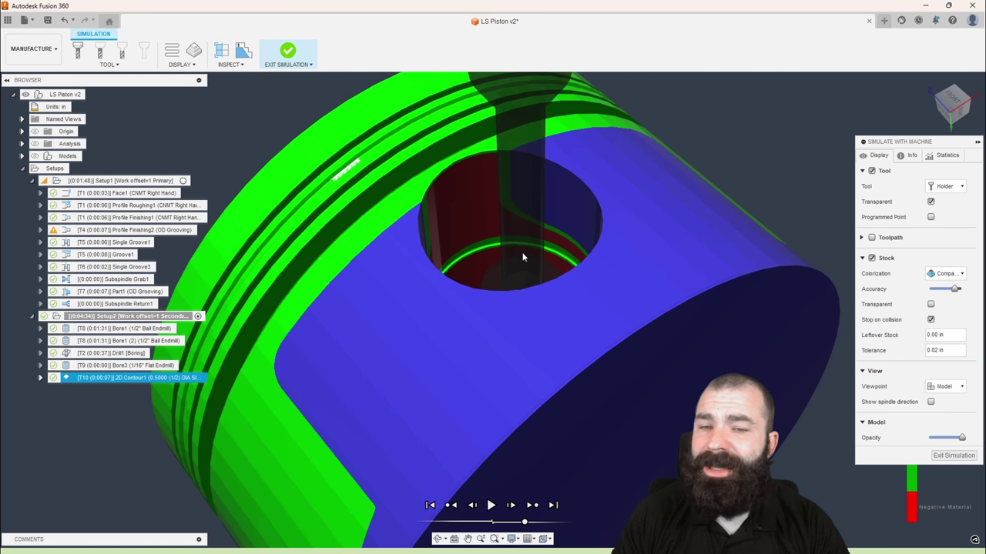
pyautogui.scroll(-2, 507, 260)
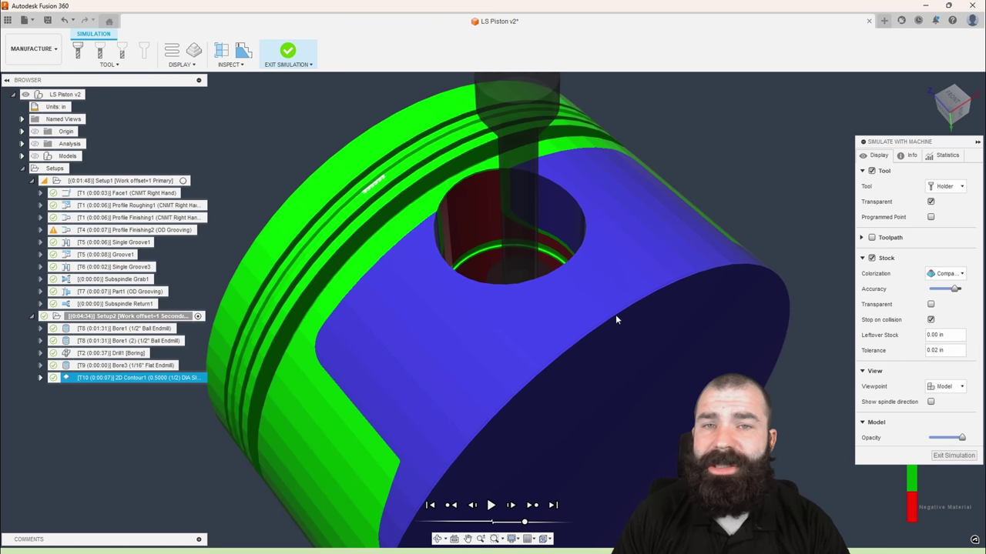
# Exit the simulation and show the piston models again.
pyautogui.click(949, 455)
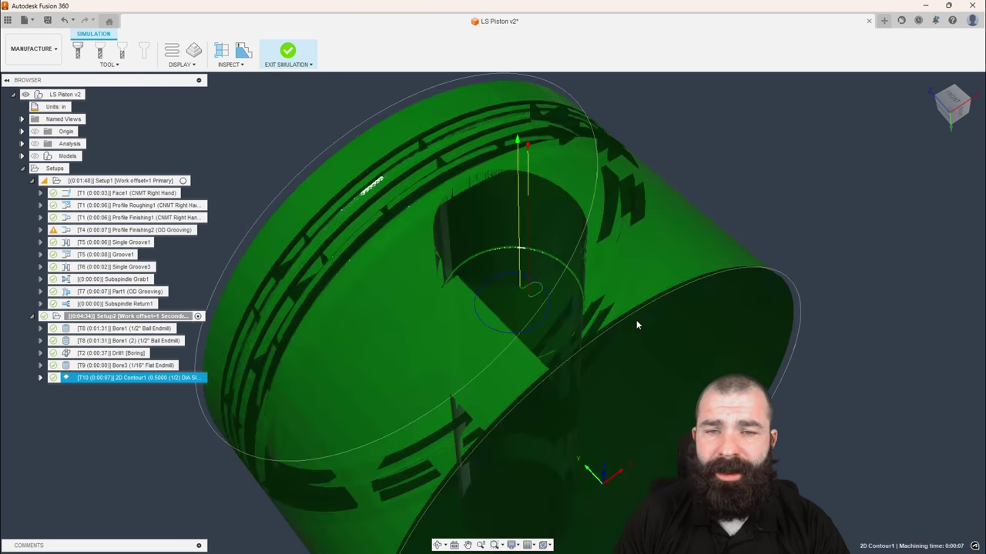
pyautogui.click(378, 164)
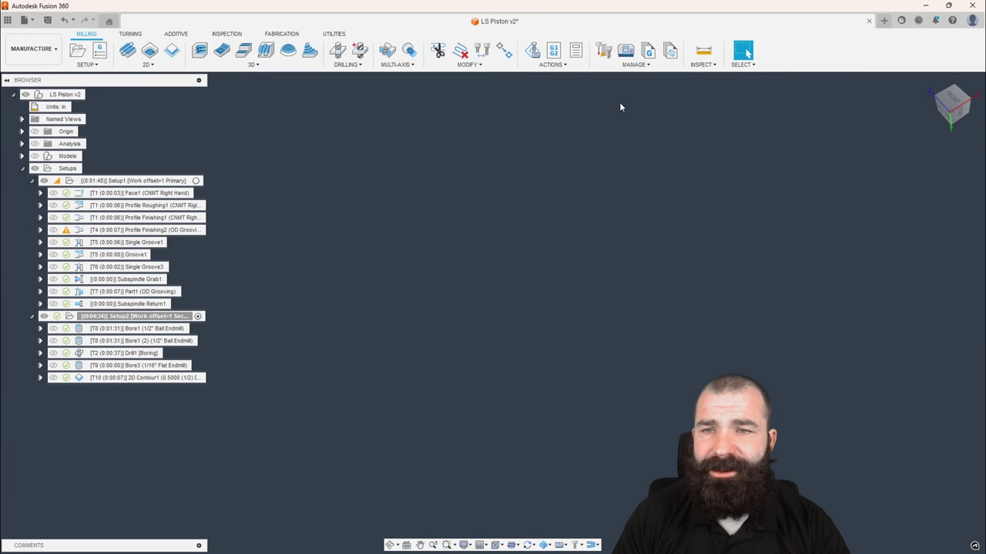
pyautogui.click(35, 156)
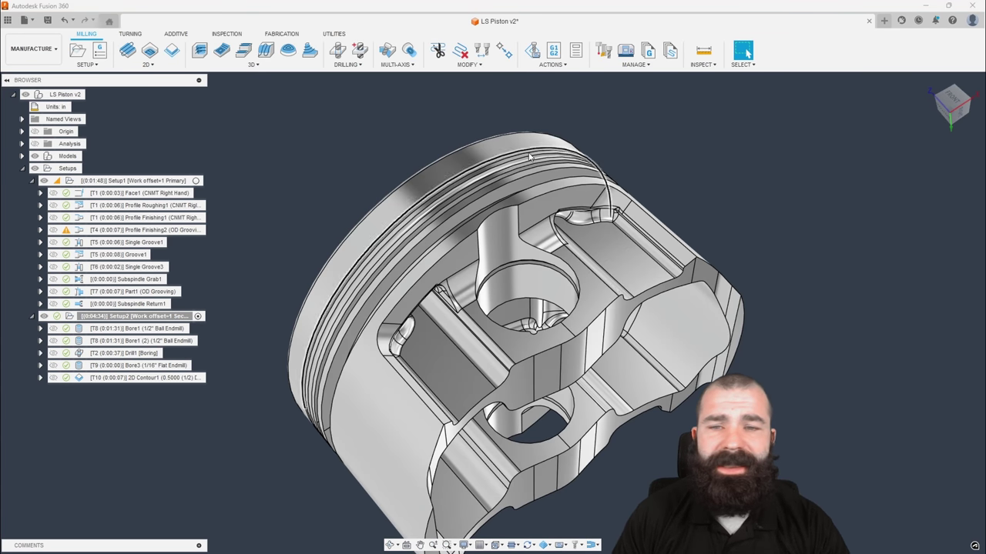
# Create a section analysis of the piston on the YZ plane at 0.00 in distance and display it.
pyautogui.click(702, 65)
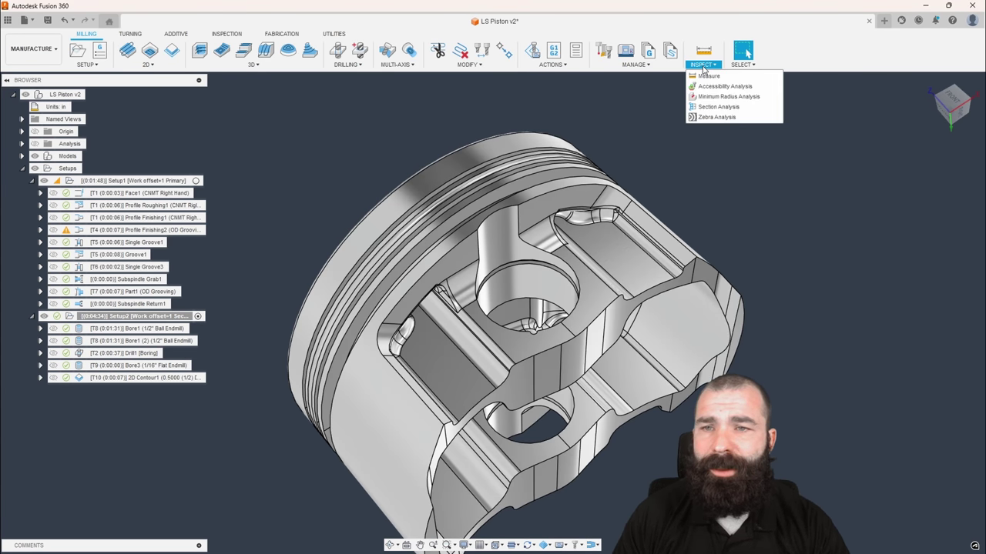
pyautogui.click(703, 109)
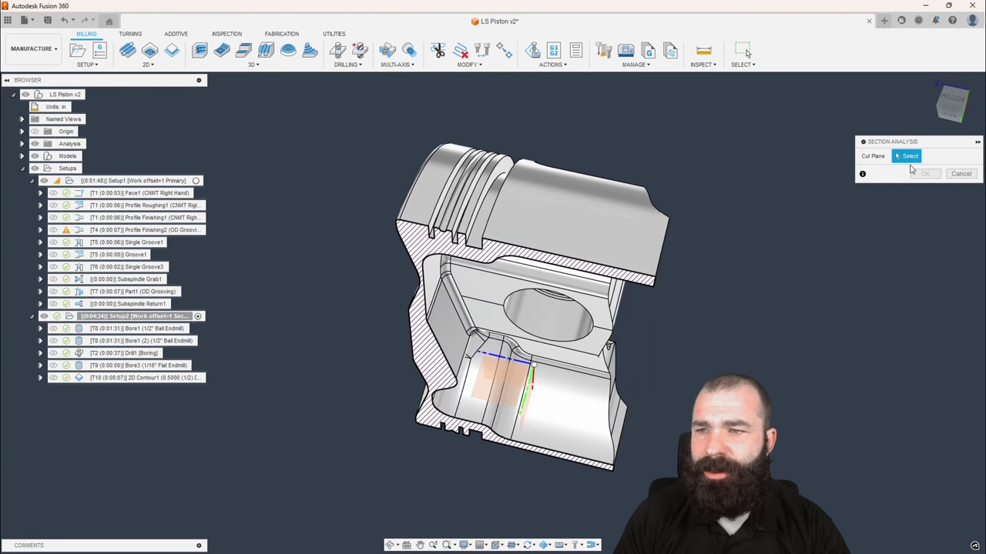
pyautogui.click(504, 383)
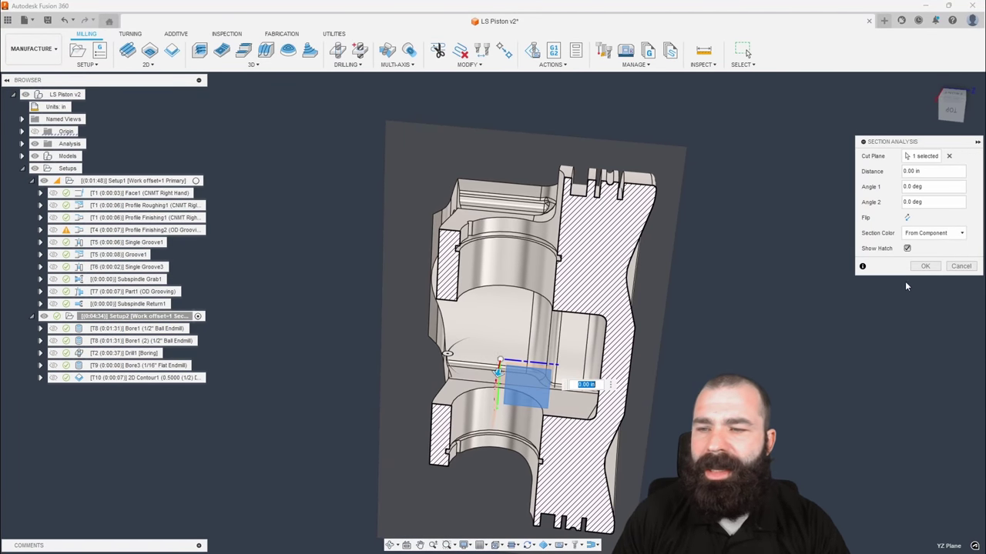
pyautogui.click(925, 266)
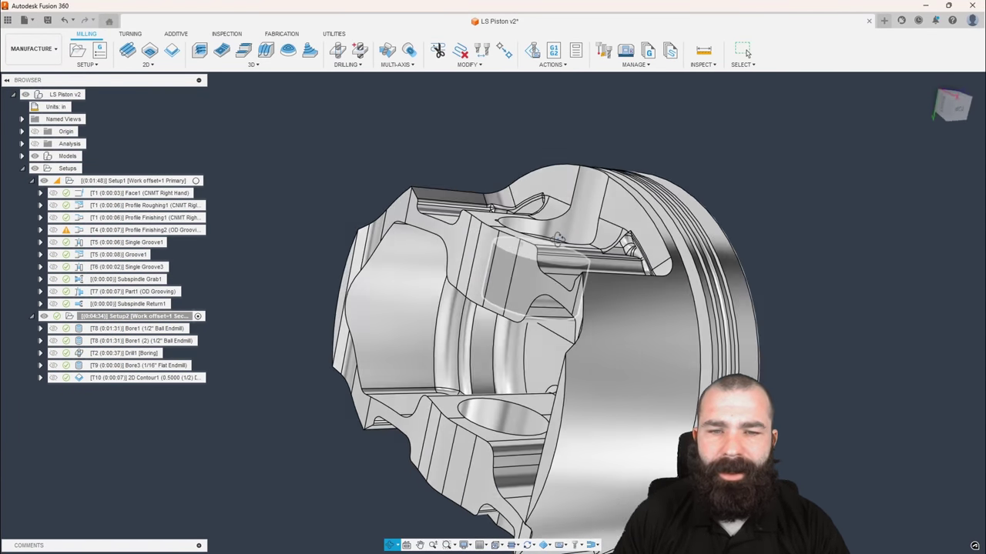
pyautogui.click(34, 144)
pyautogui.keyDown('shift'); pyautogui.moveTo(512, 202); pyautogui.dragTo(481, 223, button='middle'); pyautogui.keyUp('shift')
pyautogui.scroll(2, 478, 253)
pyautogui.scroll(4, 478, 252)
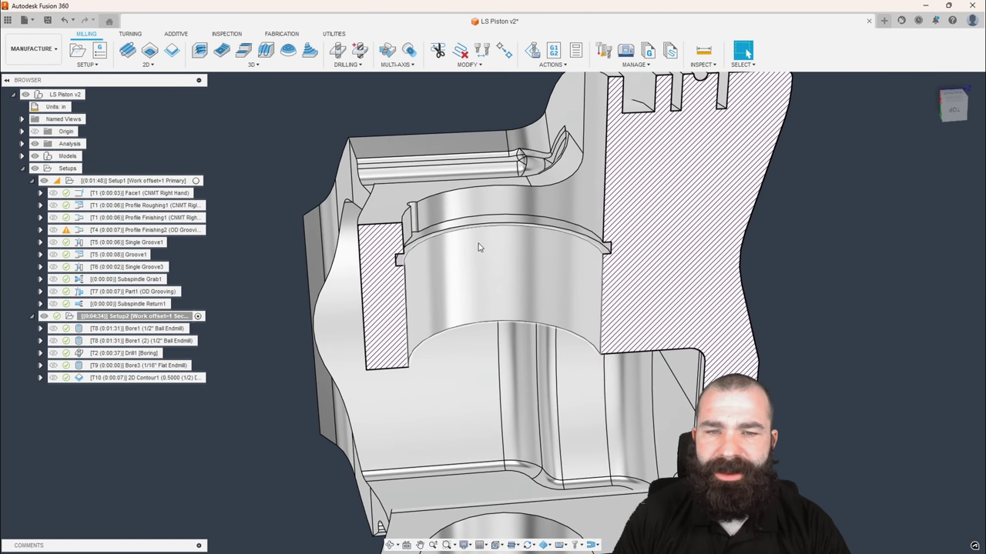
# Measure the diameter of the wrist pin bore on the faces both sides of the groove.
pyautogui.click(511, 255)
pyautogui.press('i')
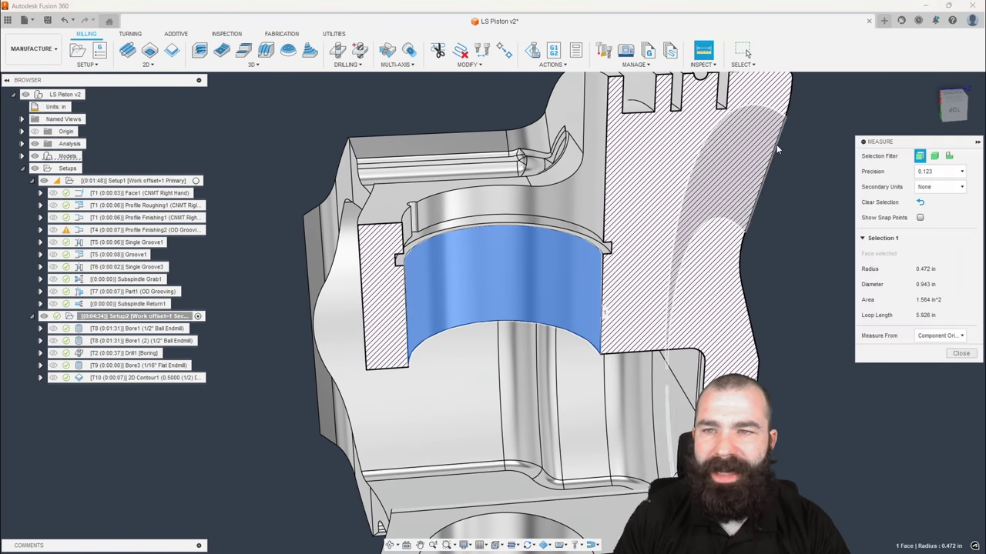
pyautogui.click(579, 209)
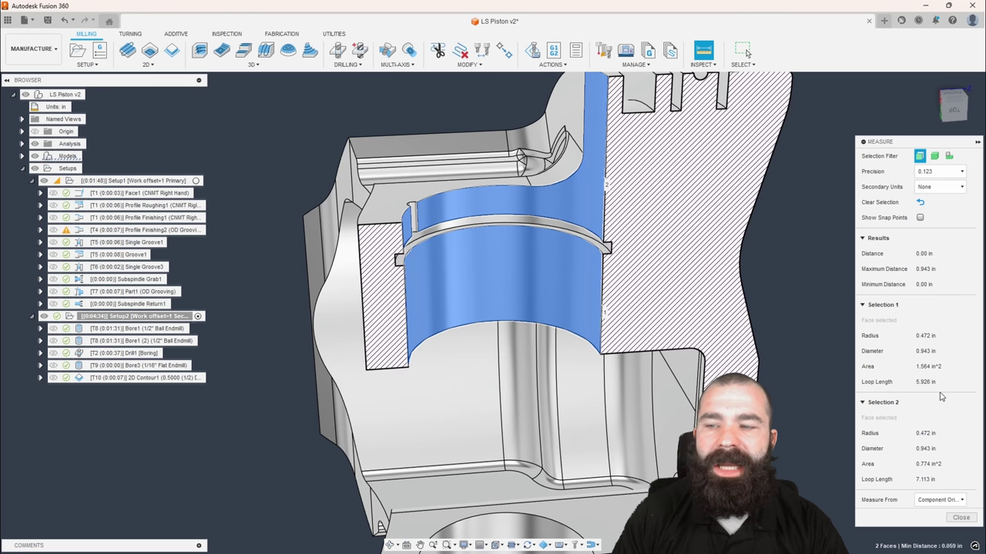
pyautogui.click(960, 518)
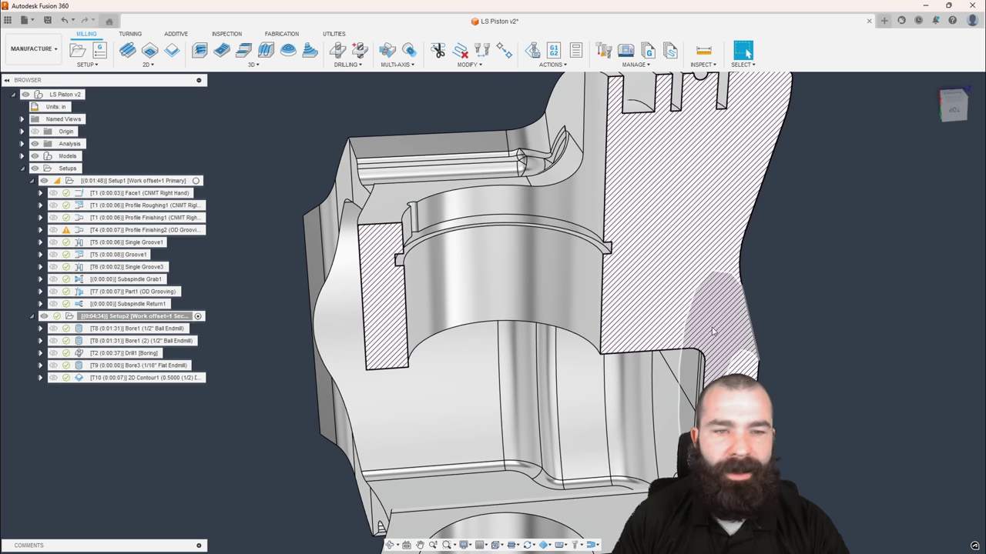
# Edit the boring bar of the Drill1 operation and set its cutter diameter to 0.943 in.
pyautogui.click(110, 353)
pyautogui.rightClick(110, 353)
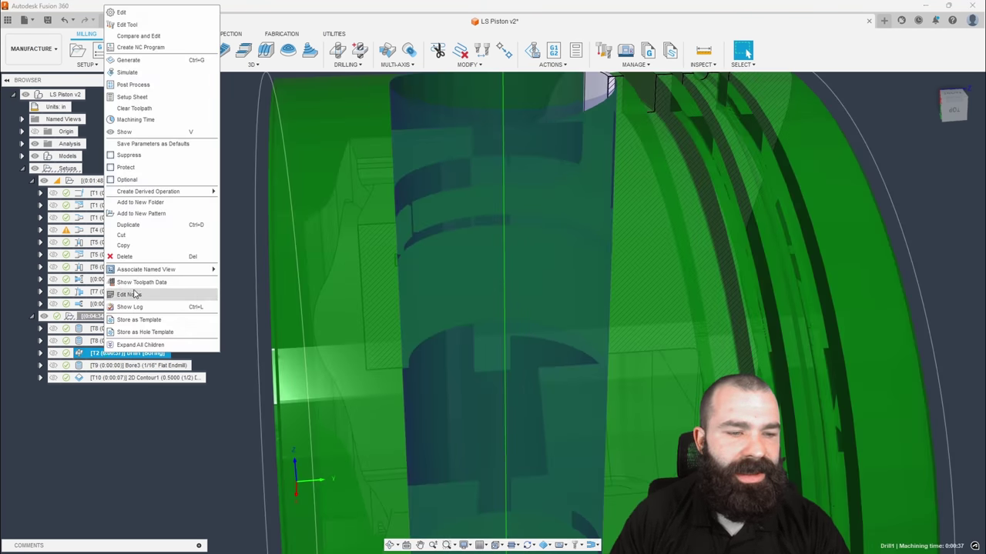
pyautogui.click(128, 24)
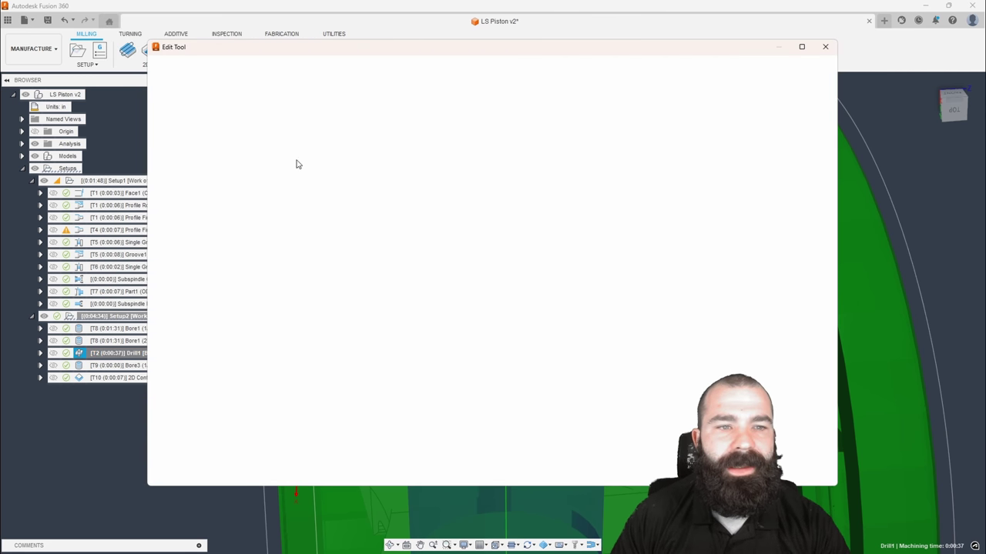
pyautogui.click(222, 84)
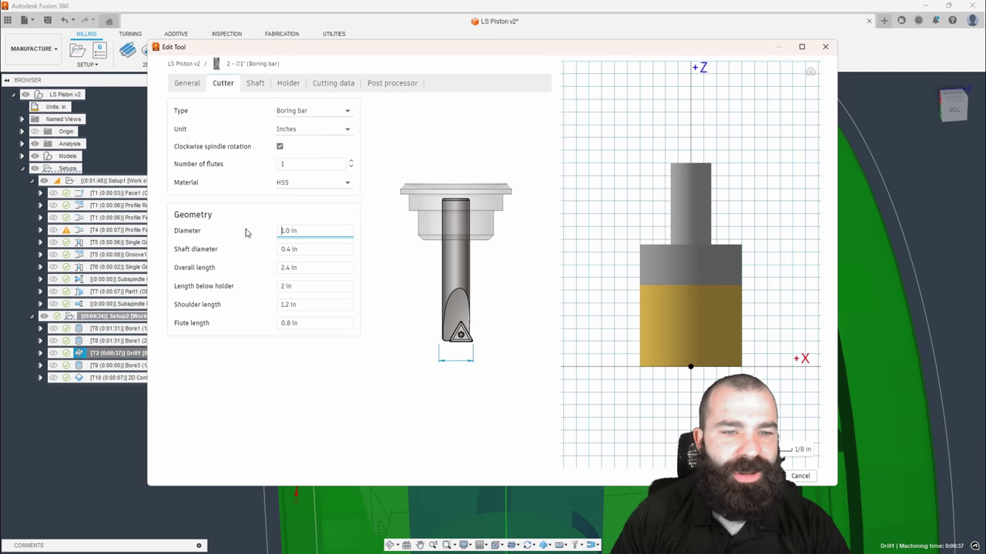
pyautogui.press('Delete')
pyautogui.press('Delete')
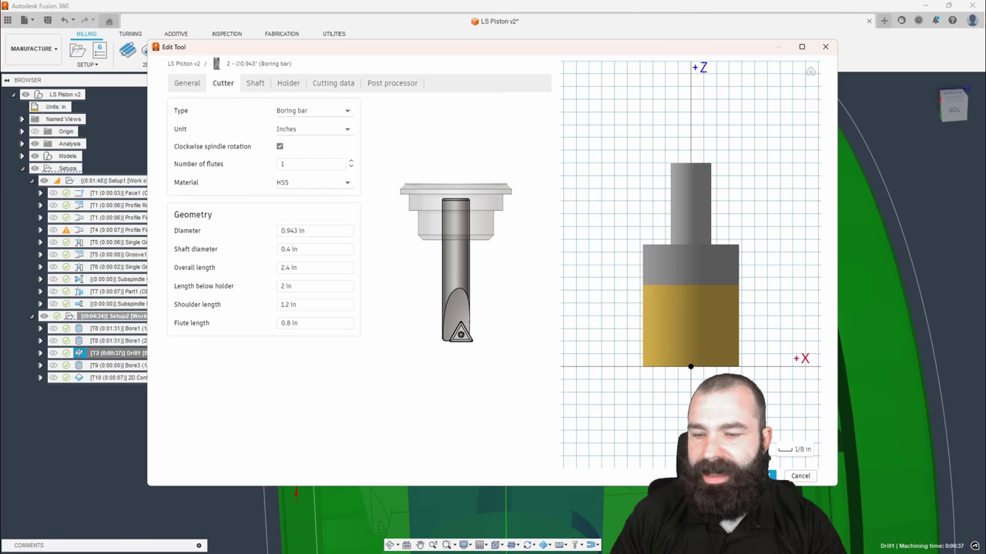
pyautogui.click(758, 476)
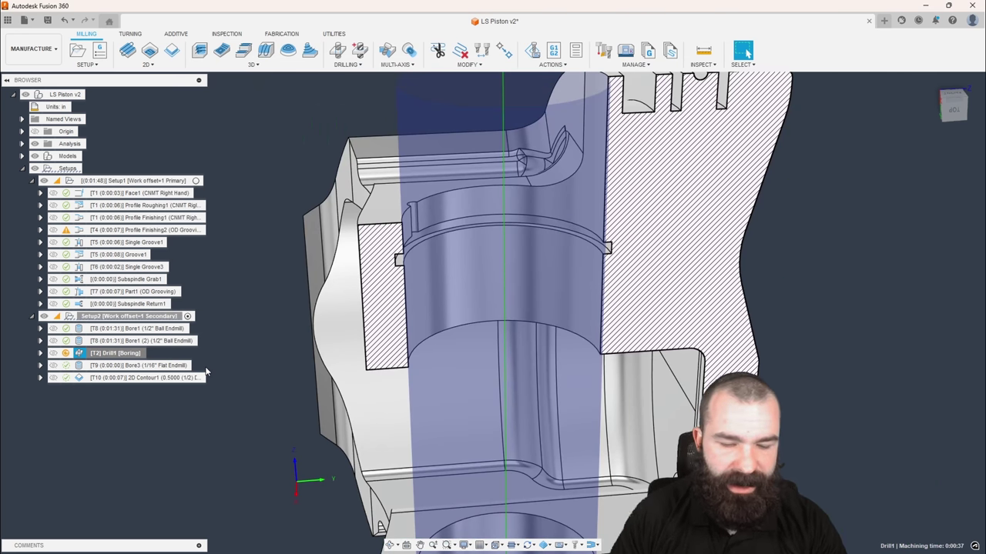
# Edit the 1/2 in slot mill of 2D Contour1, setting its corner radius to 0 in and flute length to 0.059 in.
pyautogui.scroll(-2, 382, 307)
pyautogui.keyDown('shift'); pyautogui.moveTo(385, 304); pyautogui.dragTo(461, 282, button='middle'); pyautogui.keyUp('shift')
pyautogui.click(98, 377)
pyautogui.rightClick(101, 382)
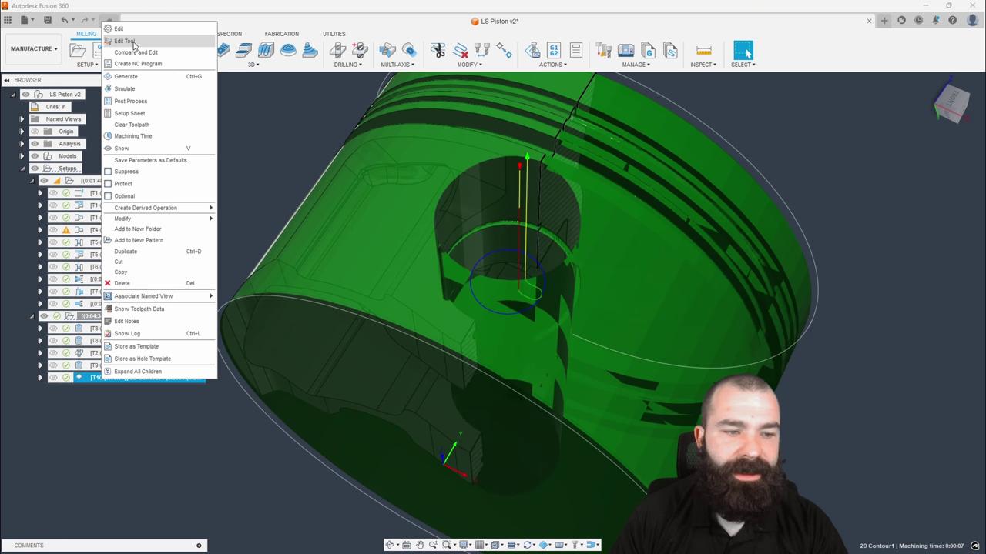
pyautogui.click(125, 41)
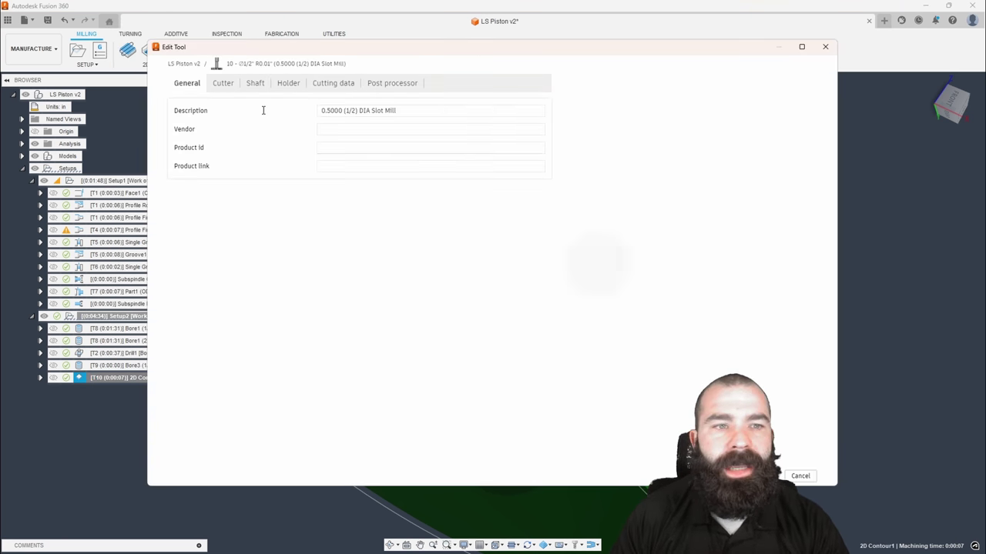
pyautogui.click(222, 82)
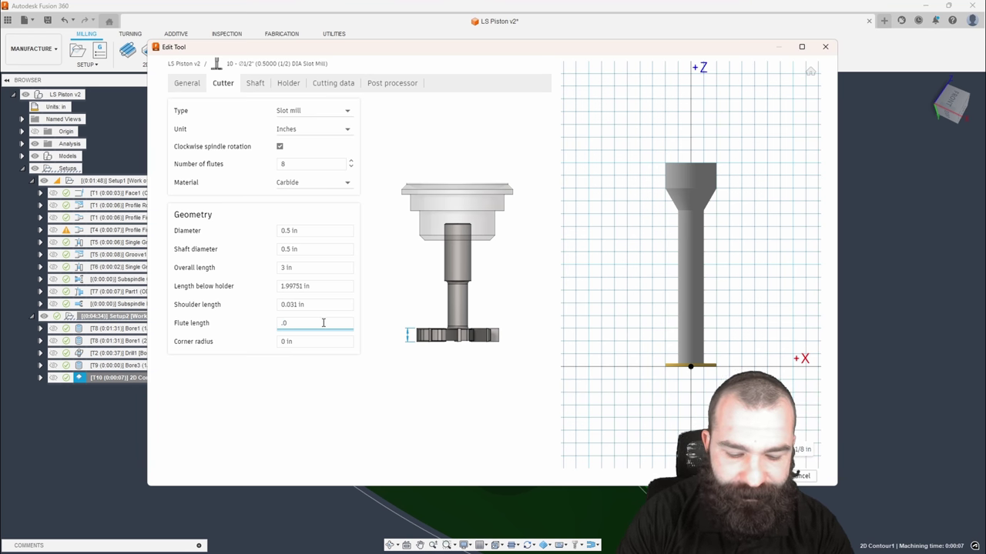
pyautogui.press('Return')
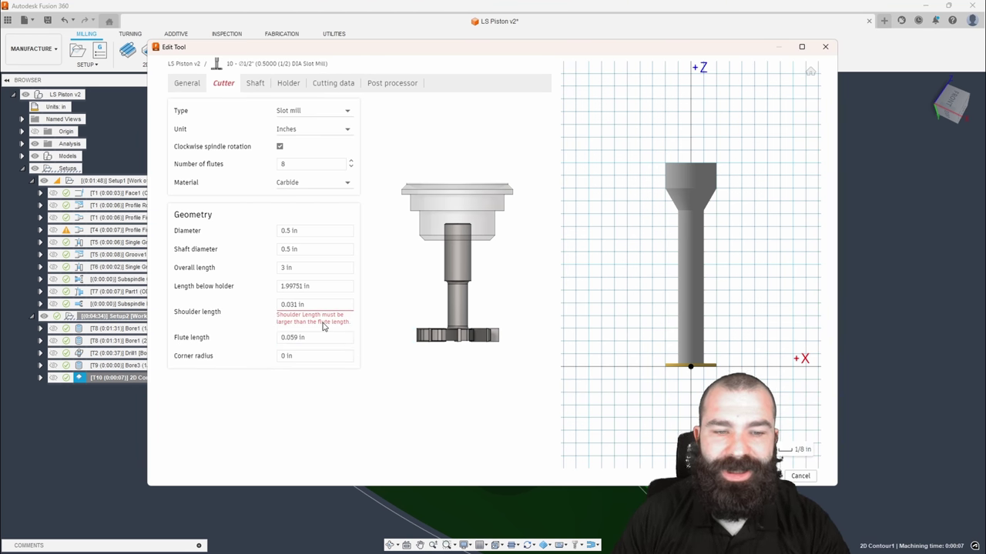
# Set the slot mill's shoulder length to 0.059 in and accept the tool changes.
pyautogui.click(313, 303)
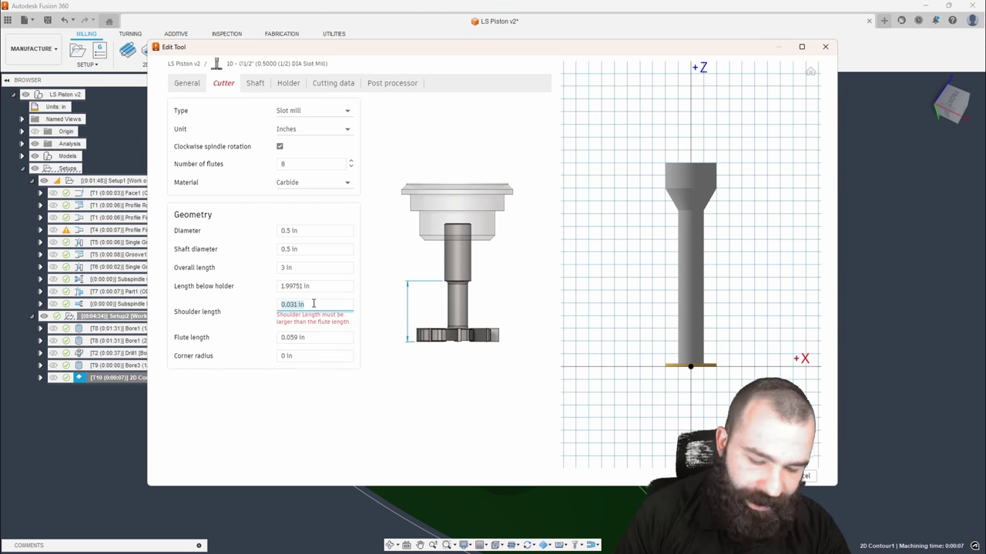
pyautogui.press('BackSpace')
pyautogui.write('.059')
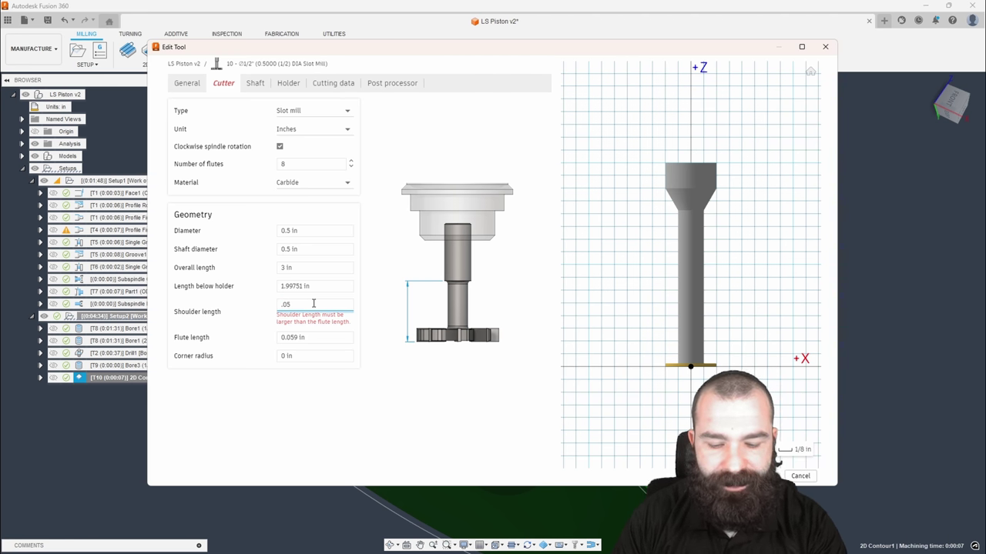
pyautogui.press('Return')
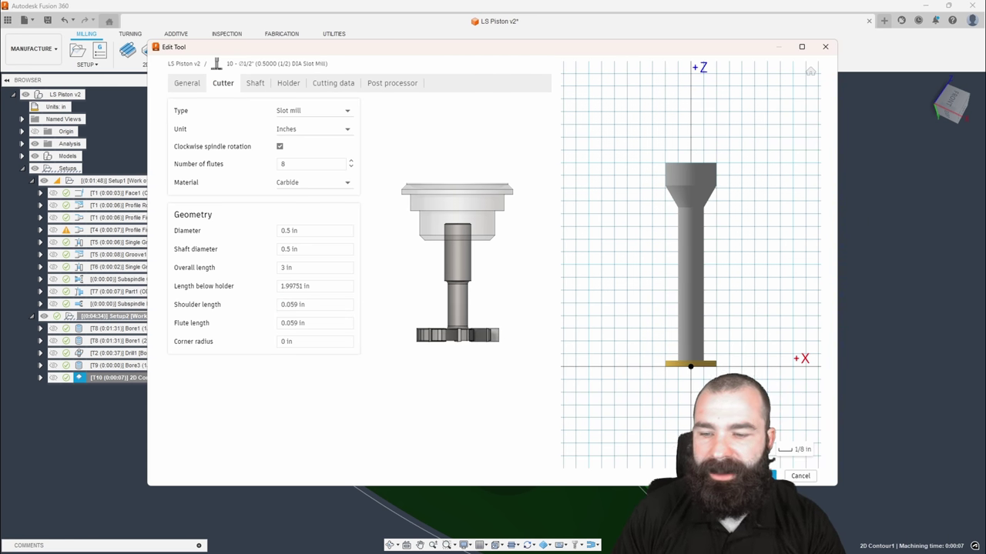
pyautogui.click(759, 475)
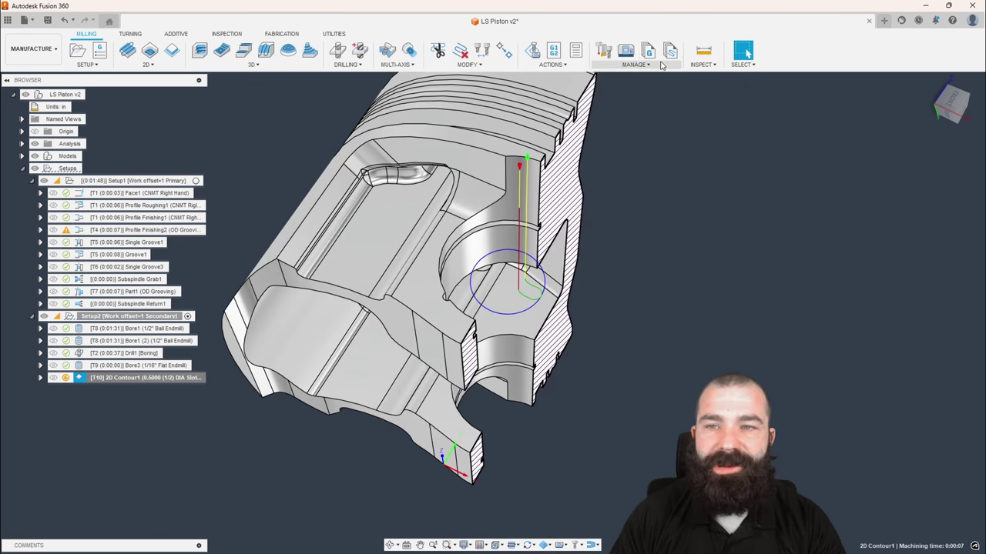
# Measure the width of the pin bore groove between its two circular edges.
pyautogui.click(703, 50)
pyautogui.scroll(6, 512, 198)
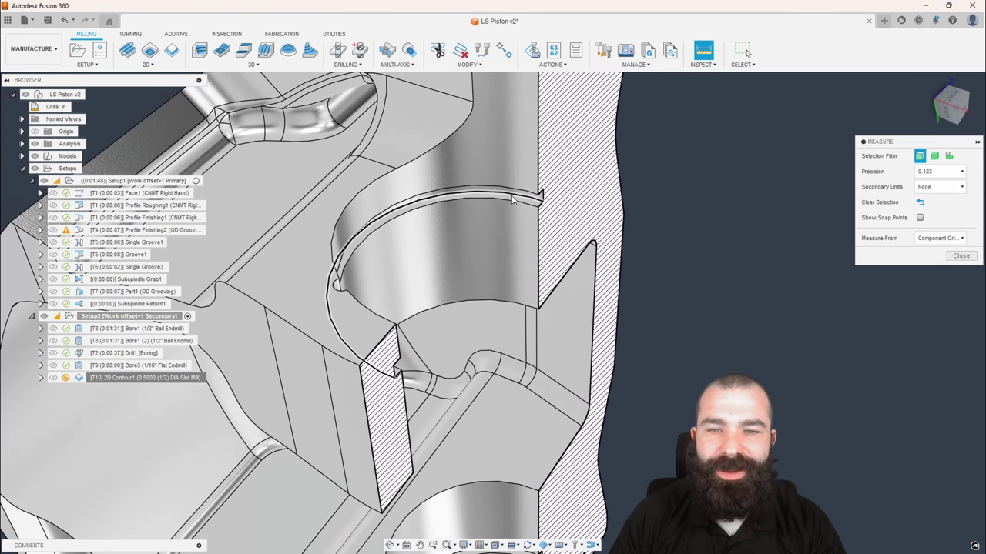
pyautogui.click(512, 199)
pyautogui.click(349, 323)
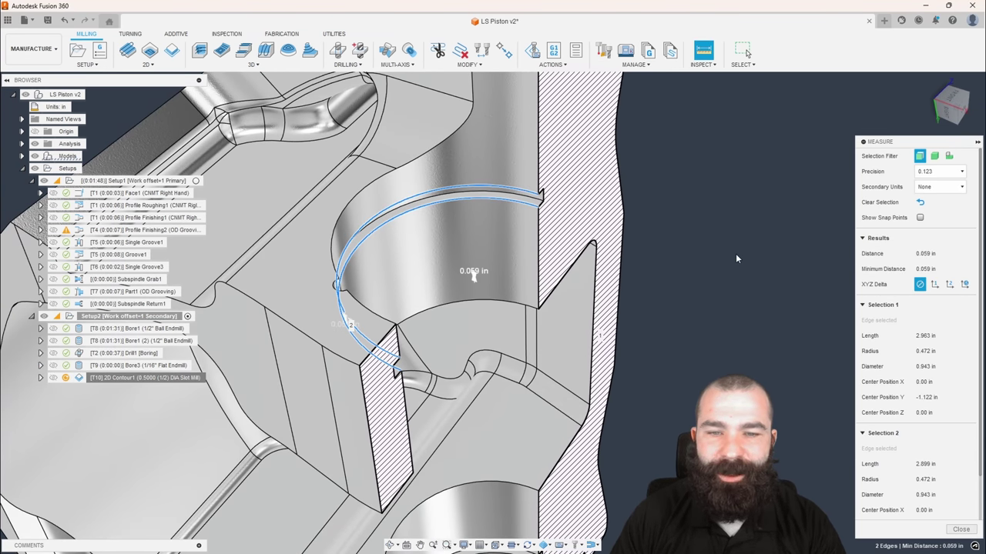
pyautogui.click(961, 529)
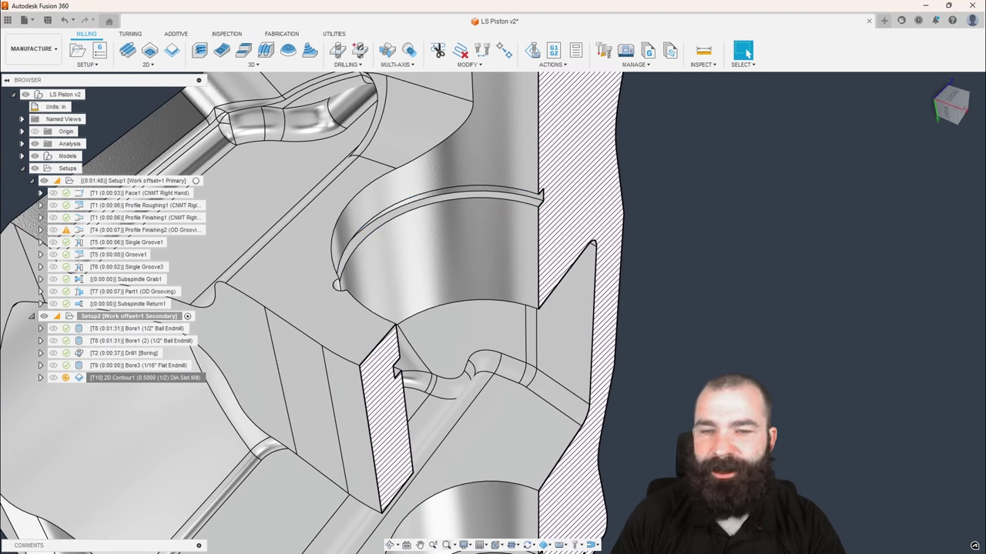
# Regenerate all toolpaths of Setup2, including the operations that do not require regeneration.
pyautogui.scroll(-3, 685, 358)
pyautogui.keyDown('shift'); pyautogui.moveTo(323, 378); pyautogui.dragTo(216, 411, button='middle'); pyautogui.keyUp('shift')
pyautogui.hotkey('ctrl', 'g')
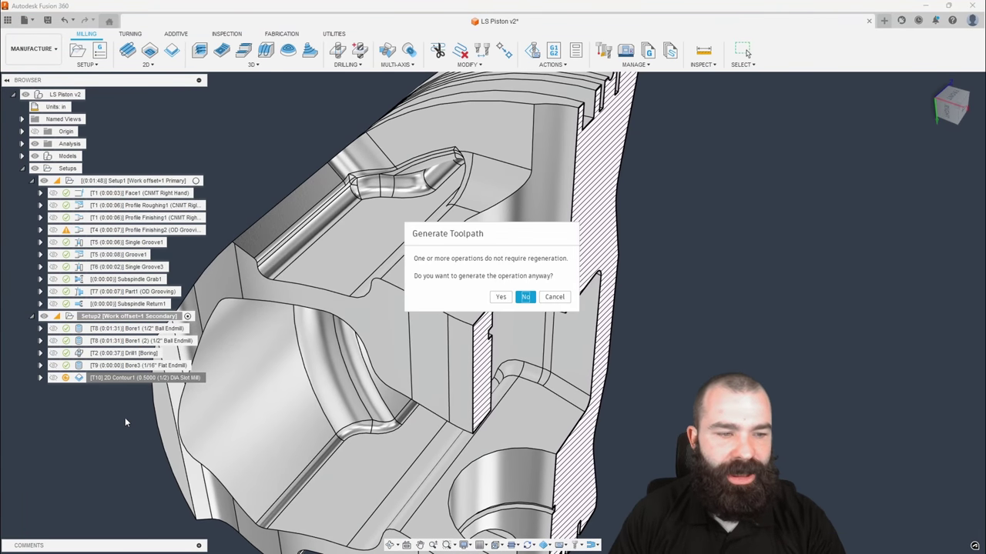
pyautogui.click(501, 298)
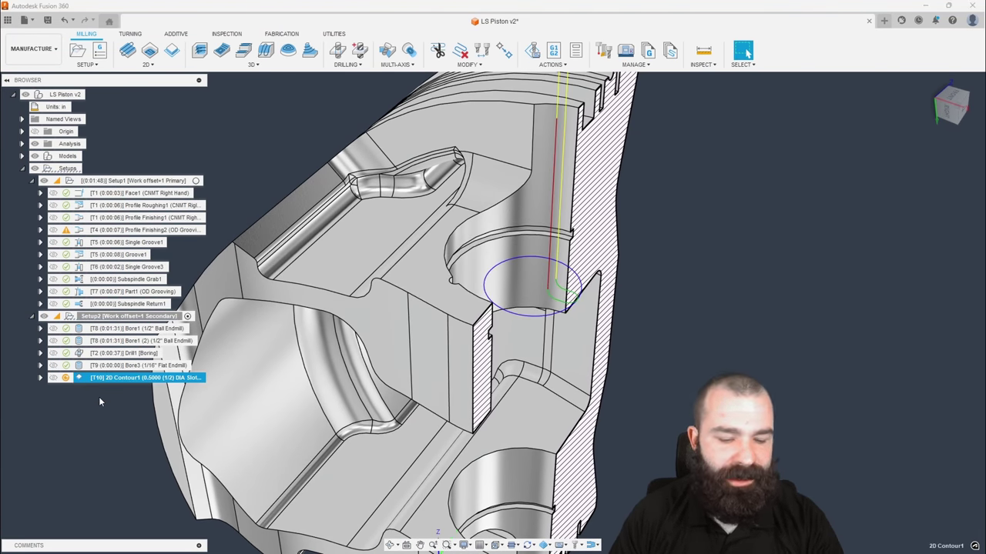
# Simulate 2D Contour1 with machine and examine the sectioned stock at the groove in the pin bore.
pyautogui.scroll(-2, 187, 398)
pyautogui.keyDown('shift'); pyautogui.moveTo(323, 389); pyautogui.dragTo(362, 389, button='middle'); pyautogui.keyUp('shift')
pyautogui.click(533, 50)
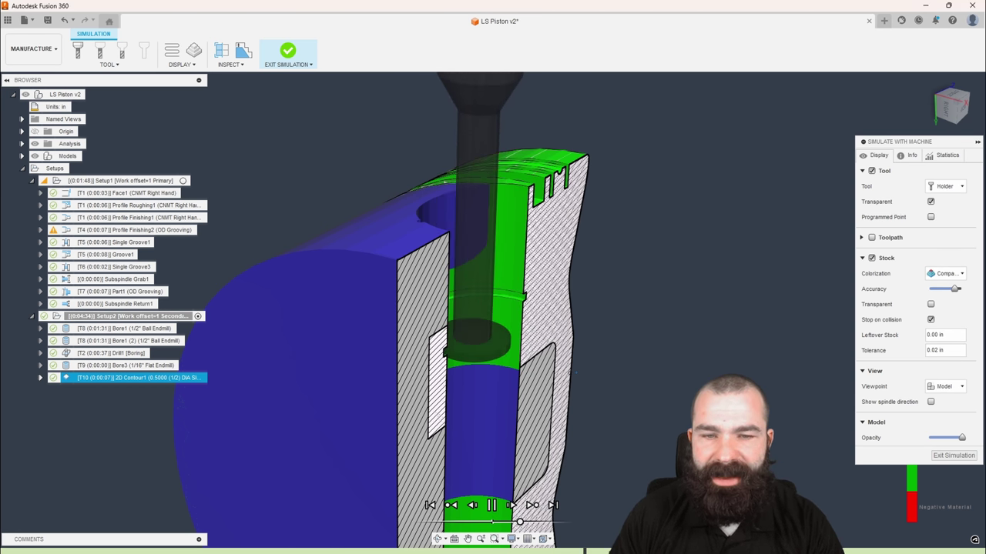
pyautogui.keyDown('shift'); pyautogui.moveTo(596, 380); pyautogui.dragTo(534, 302, button='middle'); pyautogui.keyUp('shift')
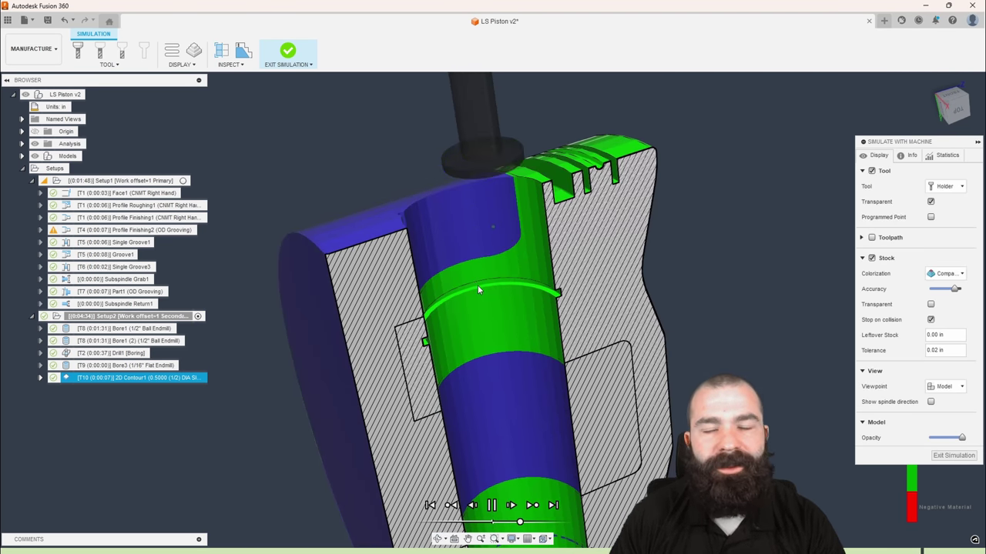
# Exit the simulation and hide the section analysis to show the whole piston.
pyautogui.click(954, 455)
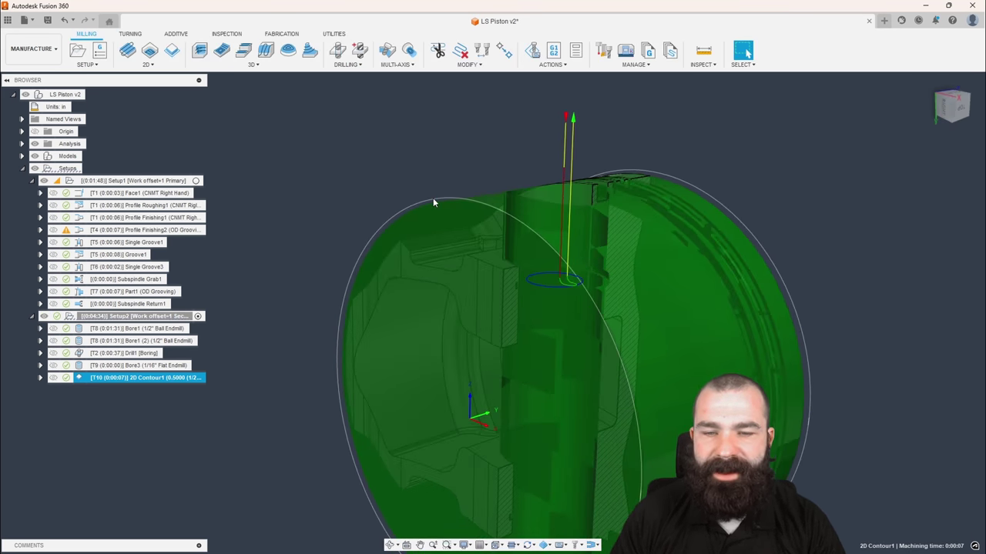
pyautogui.click(413, 176)
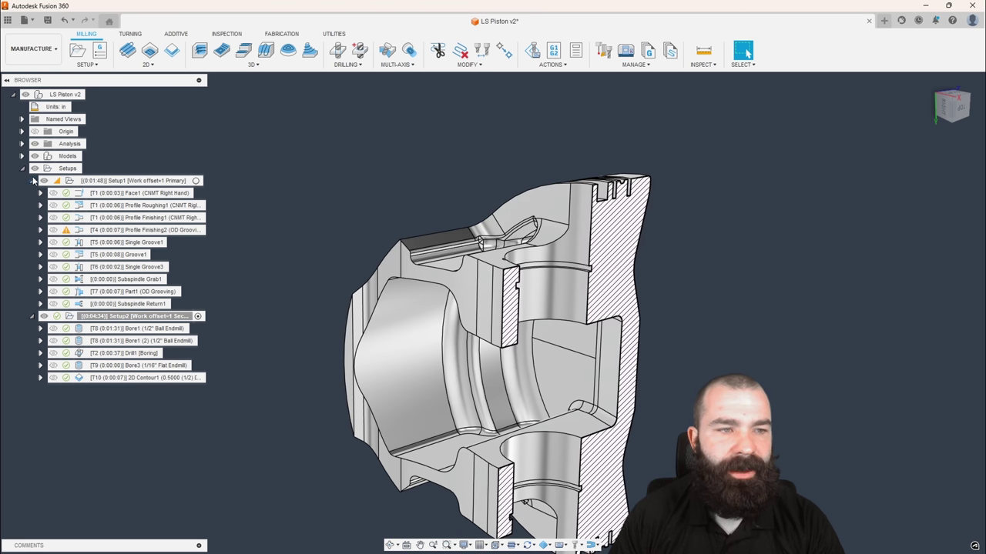
pyautogui.click(34, 144)
# Examine the inner boss faces around both wrist pin bores by selecting them together, and clear the selection.
pyautogui.keyDown('shift'); pyautogui.moveTo(354, 362); pyautogui.dragTo(516, 427, button='middle'); pyautogui.keyUp('shift')
pyautogui.scroll(2, 508, 431)
pyautogui.click(481, 437)
pyautogui.keyDown('ctrl'); pyautogui.click(573, 445); pyautogui.keyUp('ctrl')
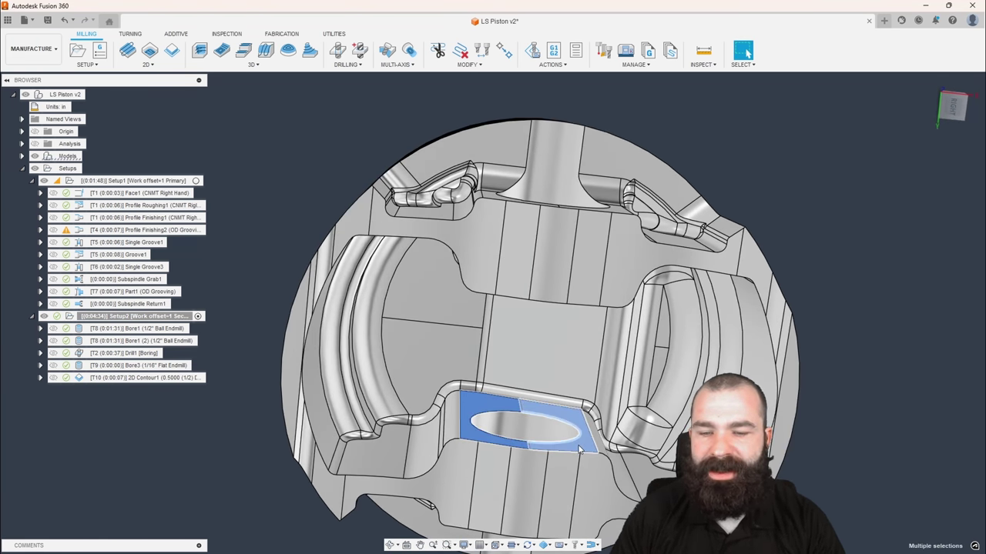
pyautogui.keyDown('shift'); pyautogui.moveTo(579, 451); pyautogui.dragTo(576, 409, button='middle'); pyautogui.keyUp('shift')
pyautogui.keyDown('ctrl'); pyautogui.click(579, 299); pyautogui.keyUp('ctrl')
pyautogui.keyDown('ctrl'); pyautogui.click(510, 303); pyautogui.keyUp('ctrl')
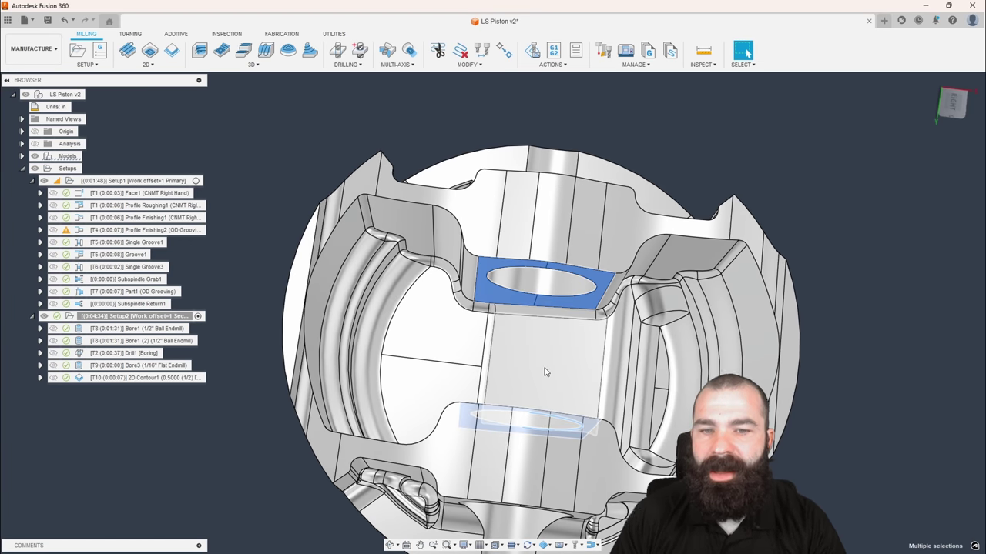
pyautogui.keyDown('shift'); pyautogui.moveTo(553, 349); pyautogui.dragTo(541, 369, button='middle'); pyautogui.keyUp('shift')
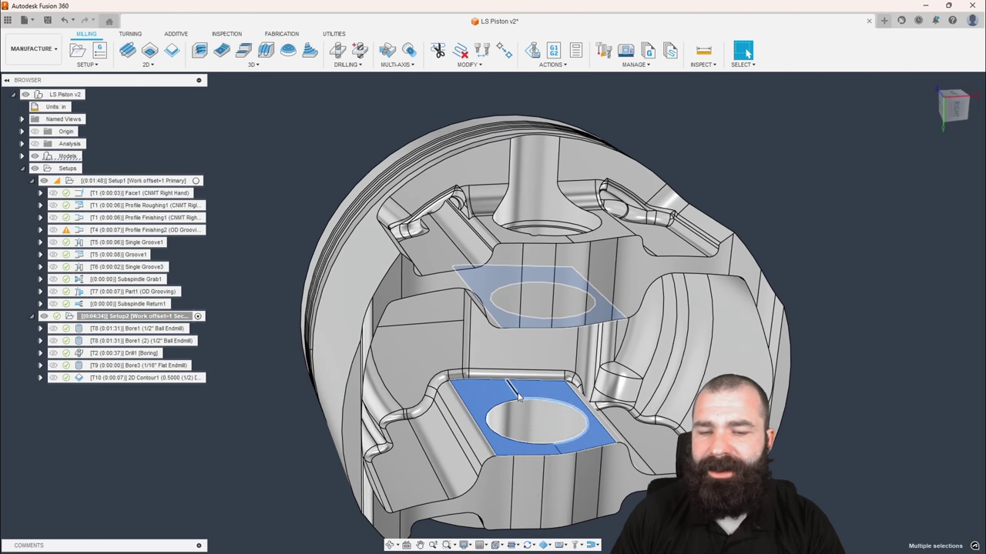
pyautogui.keyDown('shift'); pyautogui.moveTo(527, 397); pyautogui.dragTo(551, 379, button='middle'); pyautogui.keyUp('shift')
pyautogui.click(330, 191)
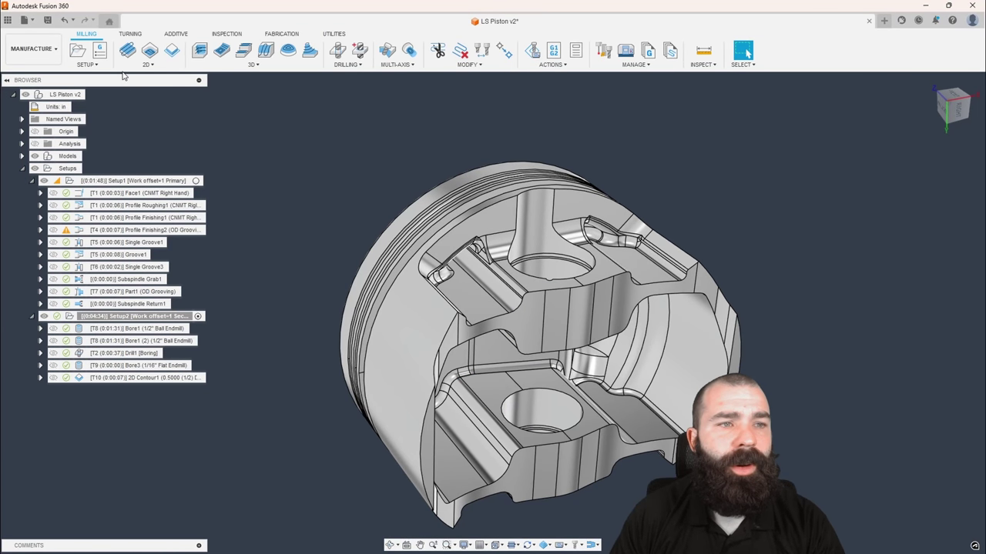
# Create a new 2D Contour operation in Setup2 using the 1/2" Flat Endmill from the Shop Crib library.
pyautogui.click(172, 50)
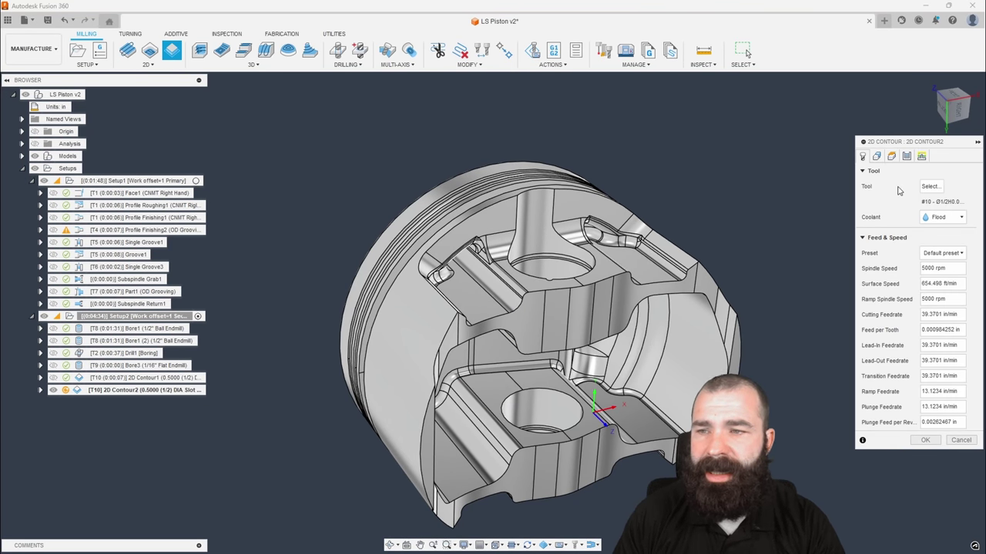
pyautogui.click(931, 187)
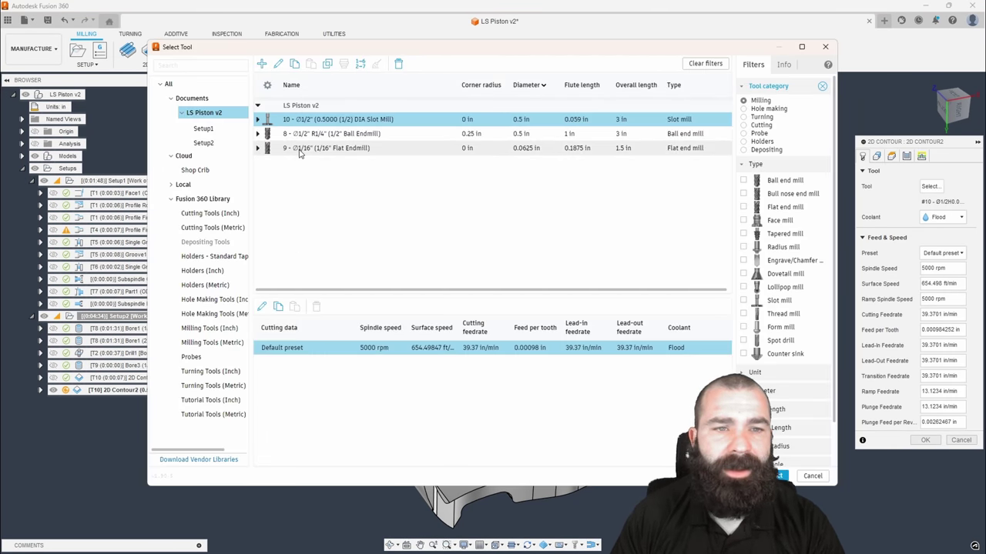
pyautogui.click(195, 169)
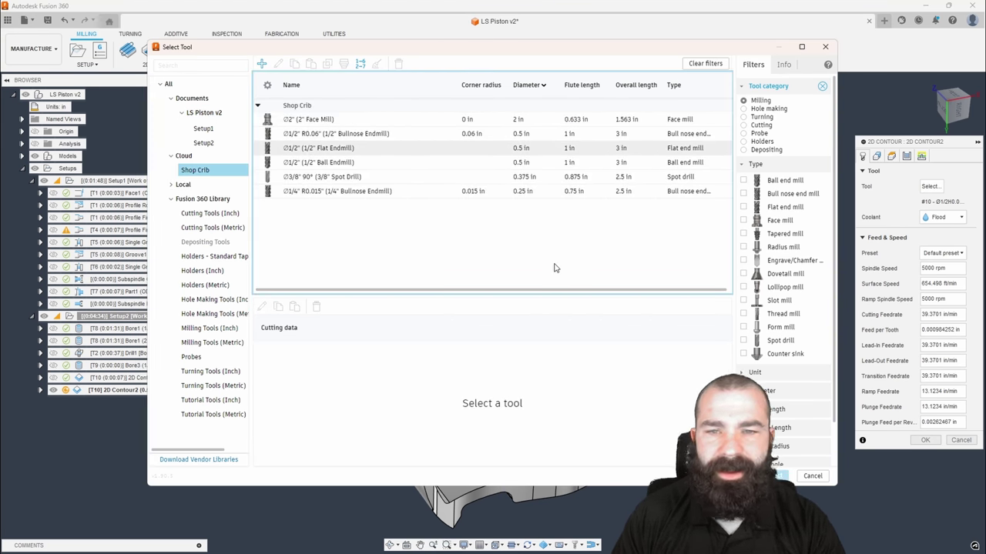
pyautogui.click(775, 476)
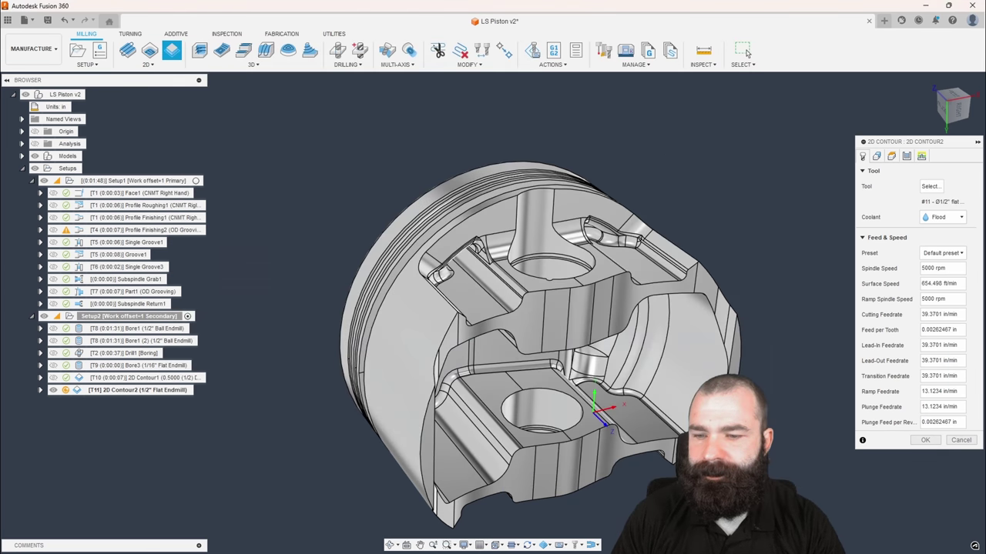
# Choose the curved inner edge of the lower wrist pin boss as an open contour chain of six edges.
pyautogui.scroll(-3, 502, 284)
pyautogui.keyDown('shift'); pyautogui.moveTo(502, 284); pyautogui.dragTo(555, 350, button='middle'); pyautogui.keyUp('shift')
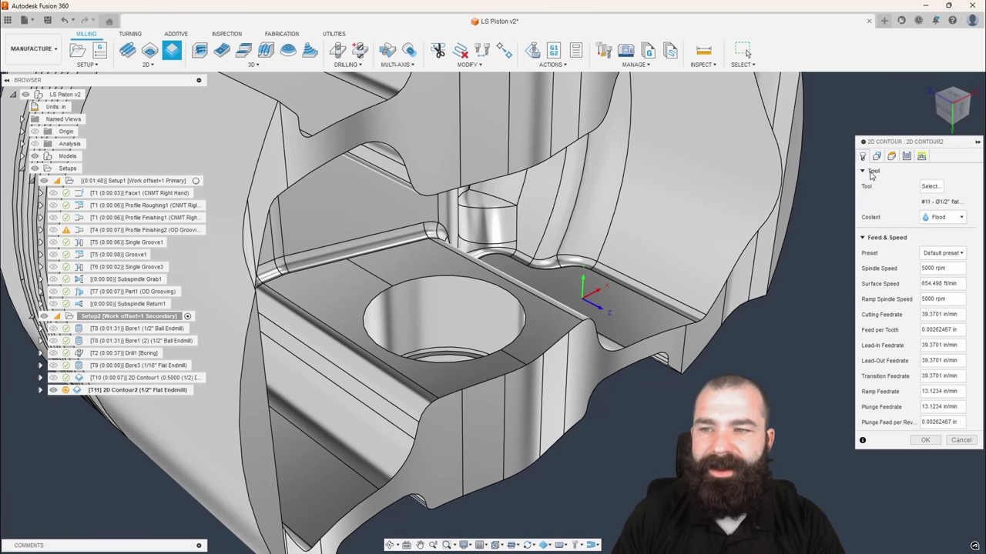
pyautogui.click(876, 156)
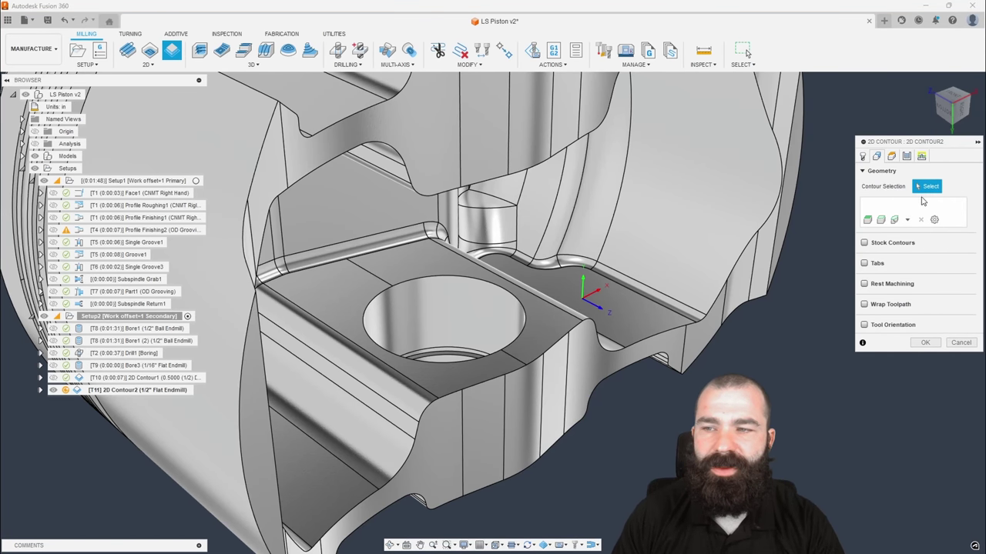
pyautogui.click(455, 396)
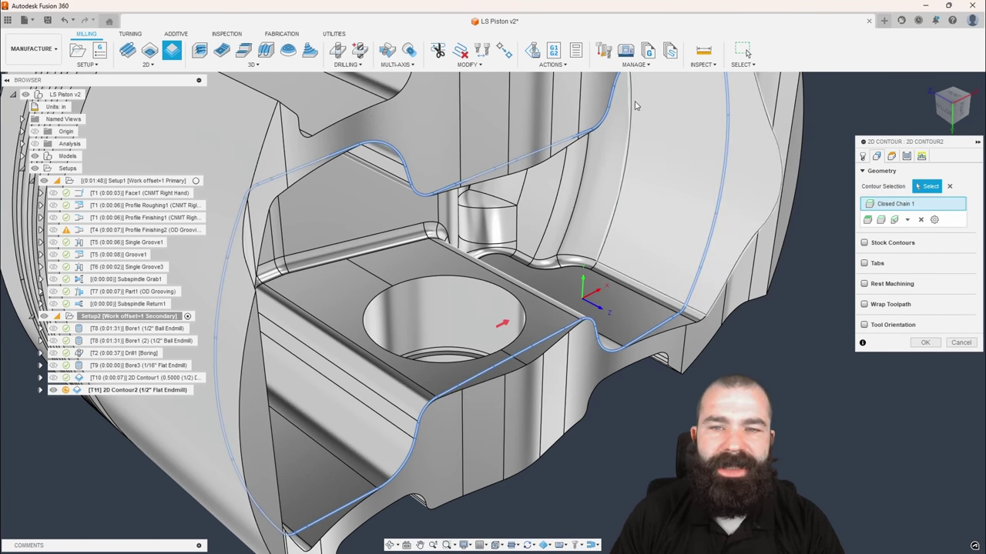
pyautogui.click(949, 186)
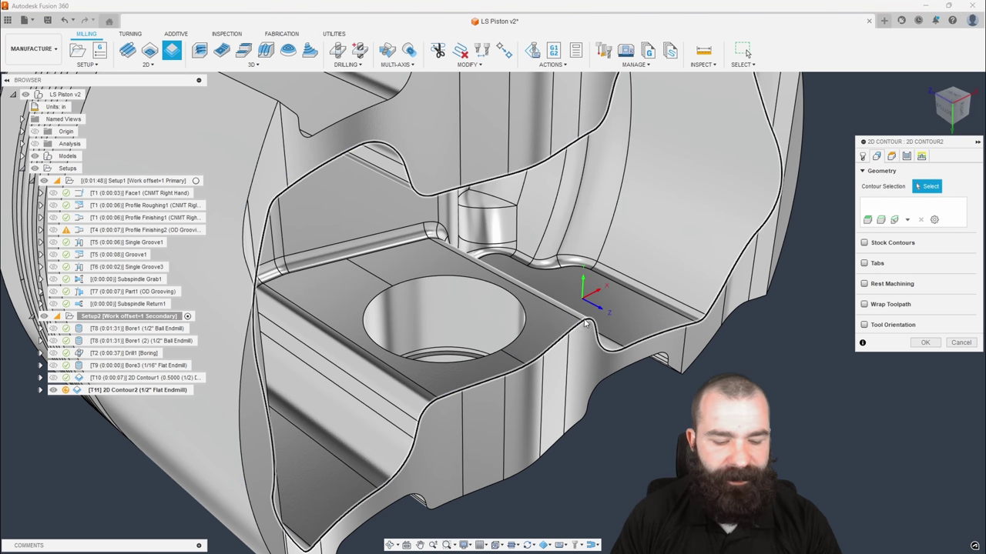
pyautogui.click(457, 393)
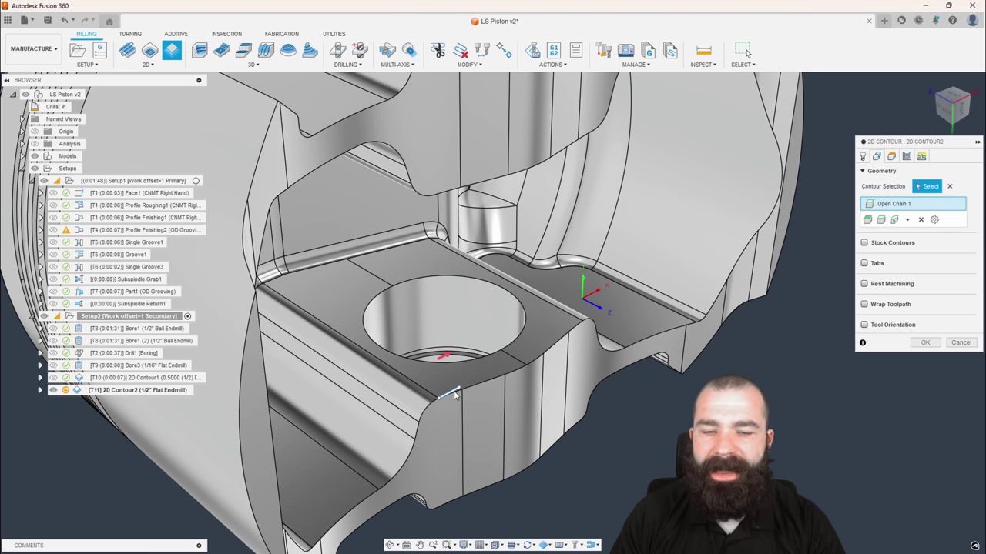
pyautogui.click(454, 393)
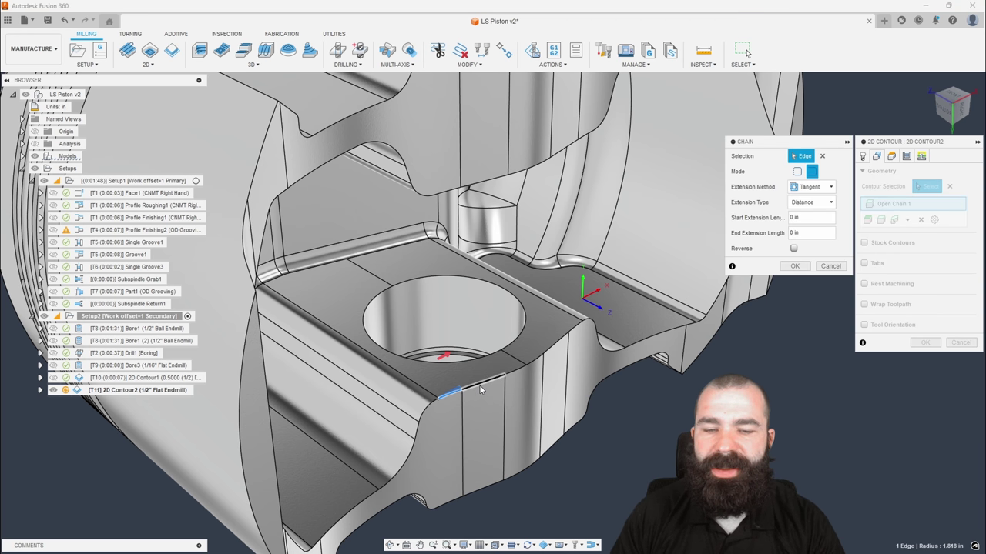
pyautogui.click(491, 384)
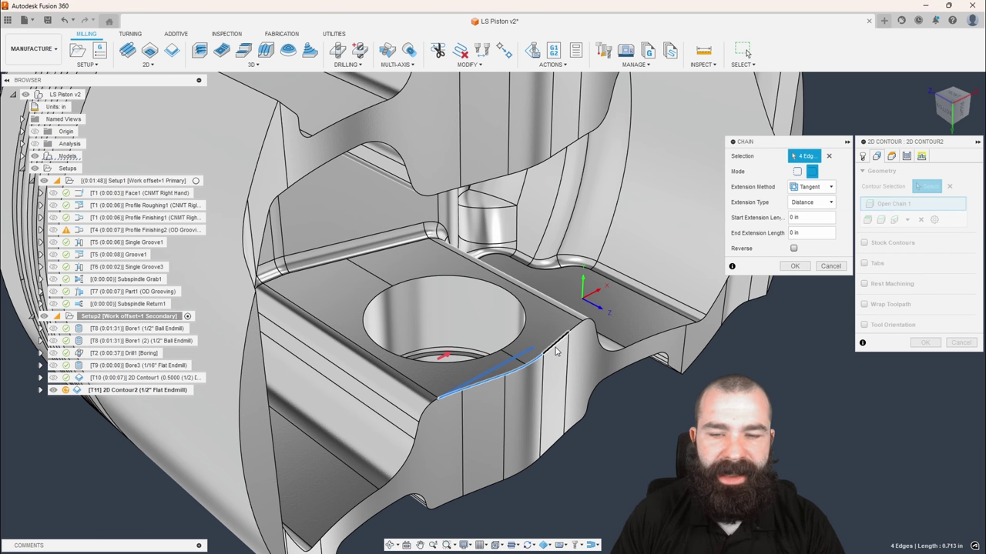
pyautogui.click(572, 333)
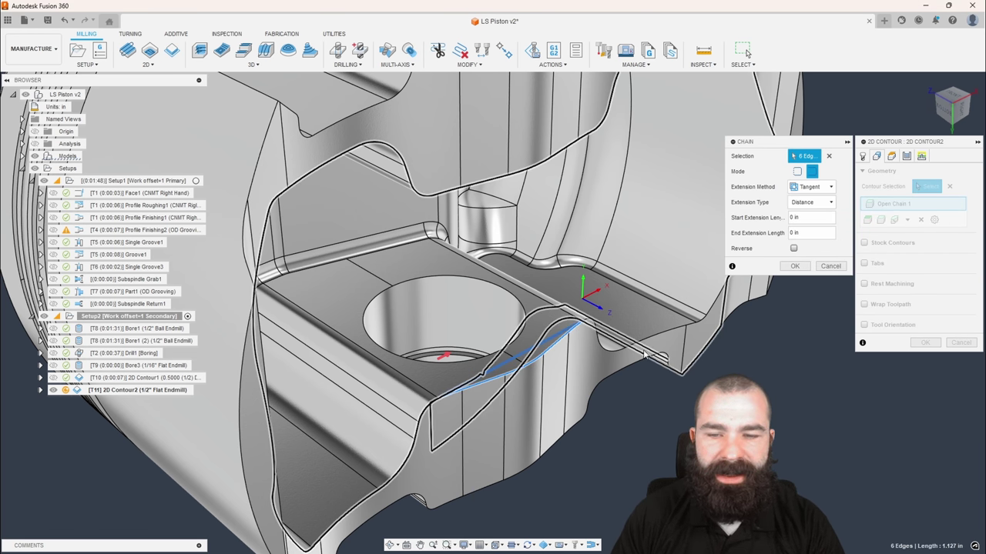
pyautogui.click(795, 265)
# Add the matching six-edge inner edge of the opposite wrist pin boss as a second open contour chain.
pyautogui.keyDown('shift'); pyautogui.moveTo(647, 362); pyautogui.dragTo(605, 367, button='middle'); pyautogui.keyUp('shift')
pyautogui.scroll(-2, 601, 385)
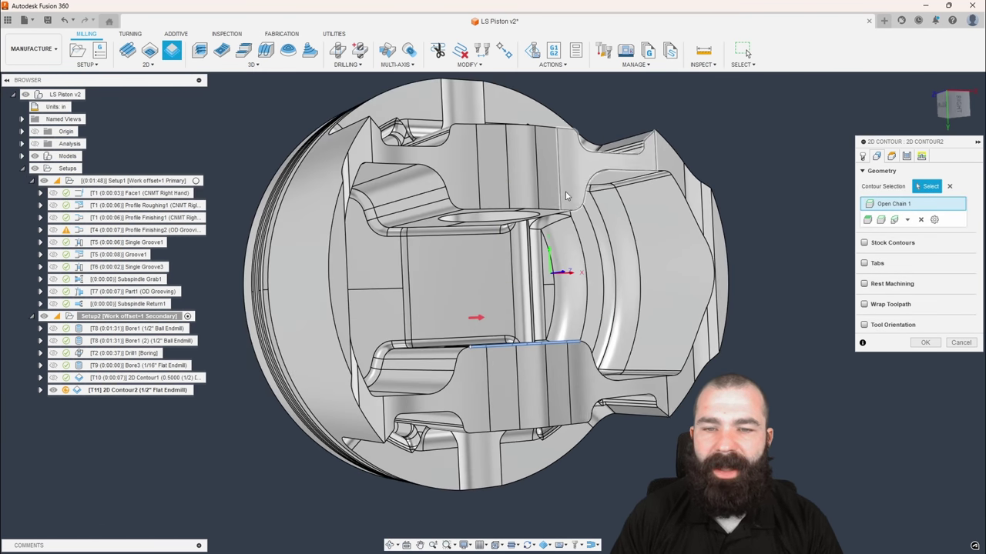
pyautogui.scroll(2, 570, 191)
pyautogui.keyDown('shift'); pyautogui.moveTo(566, 218); pyautogui.dragTo(551, 189, button='middle'); pyautogui.keyUp('shift')
pyautogui.click(567, 221)
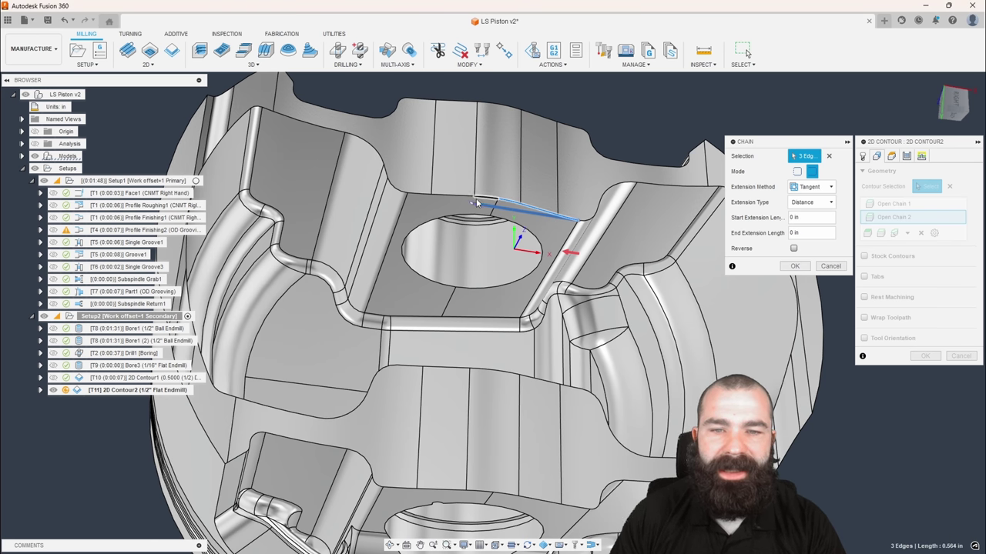
pyautogui.click(420, 195)
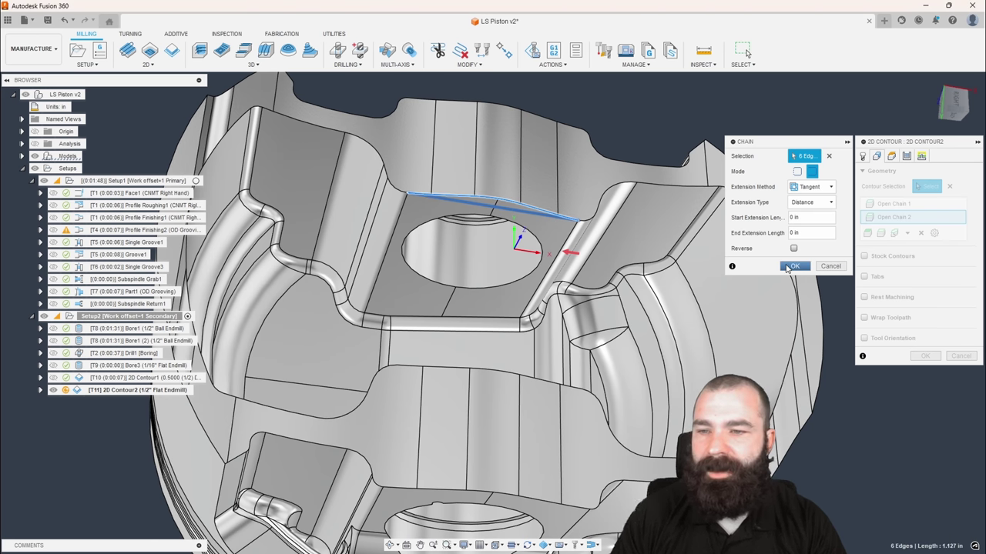
pyautogui.click(789, 269)
# Base the bottom height on Selection, referencing the vertex on the lower pin bore's rim at the boss face.
pyautogui.keyDown('shift'); pyautogui.moveTo(534, 238); pyautogui.dragTo(512, 335, button='middle'); pyautogui.keyUp('shift')
pyautogui.click(893, 157)
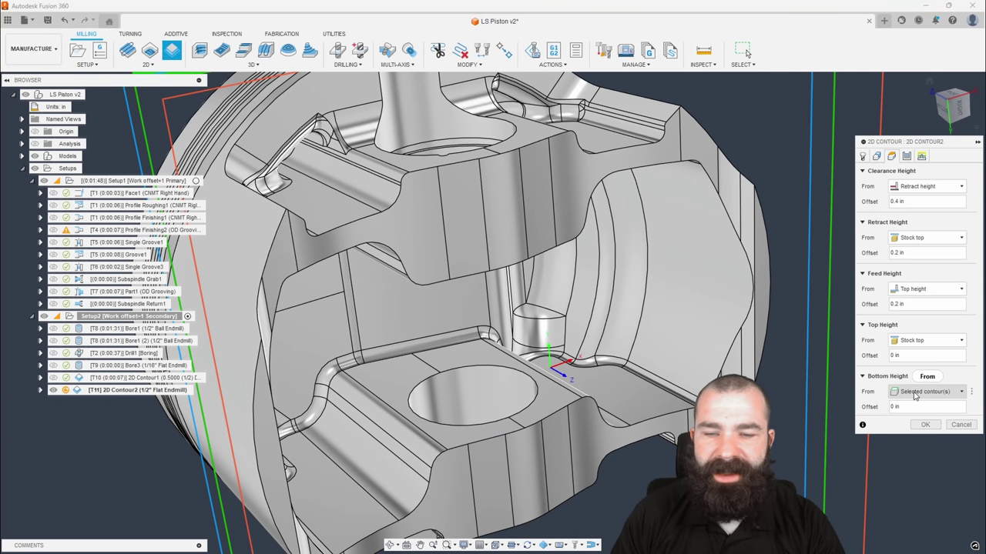
pyautogui.moveTo(916, 395)
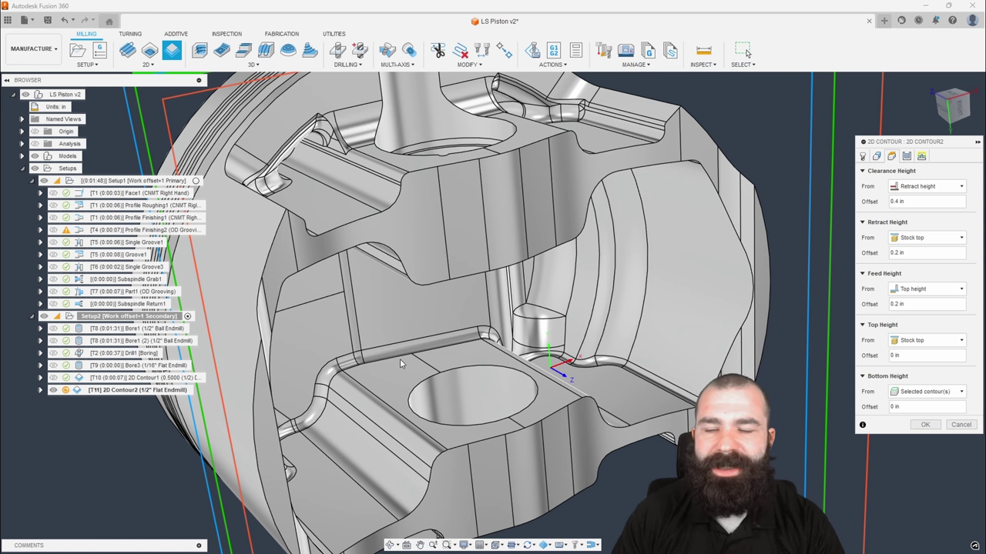
pyautogui.scroll(-2, 471, 368)
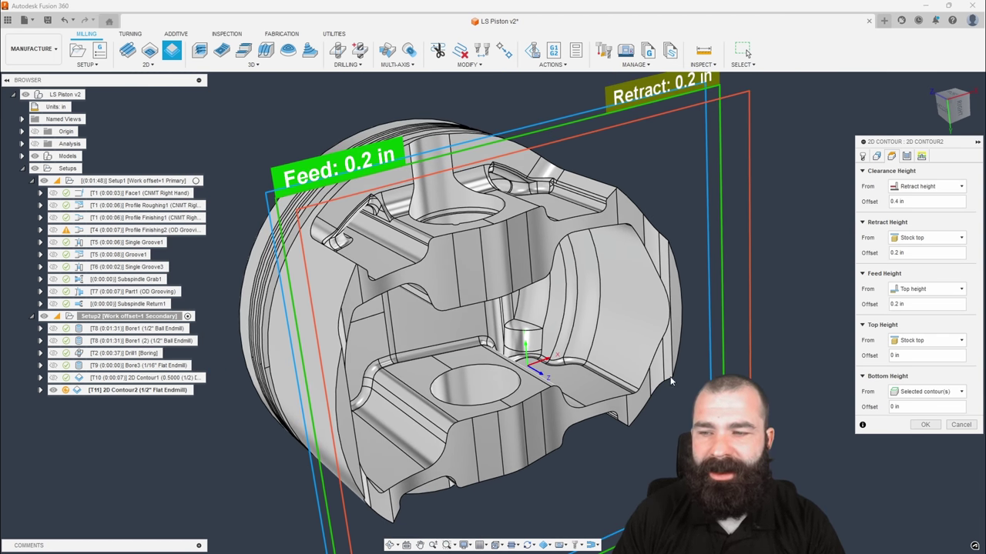
pyautogui.click(915, 393)
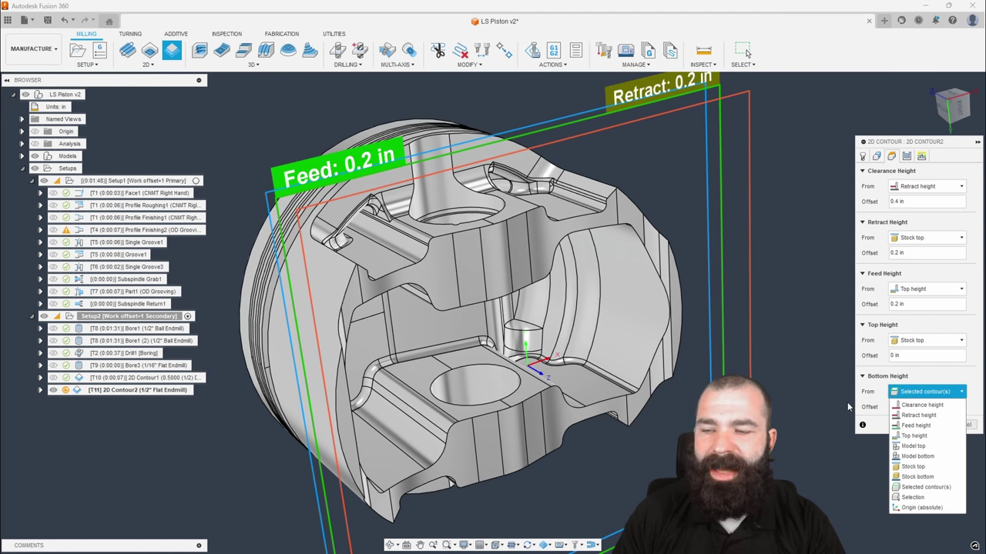
pyautogui.click(873, 404)
pyautogui.click(908, 392)
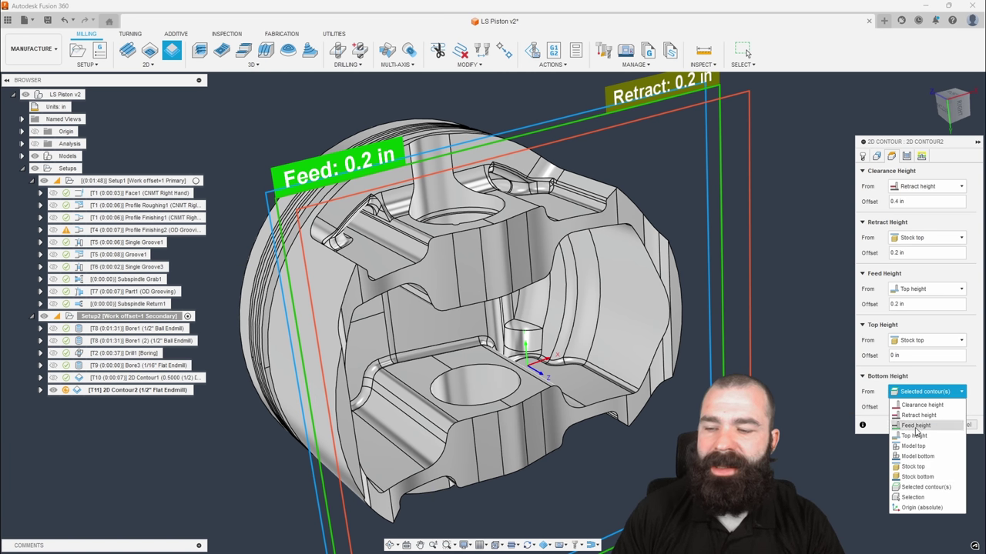
pyautogui.click(911, 496)
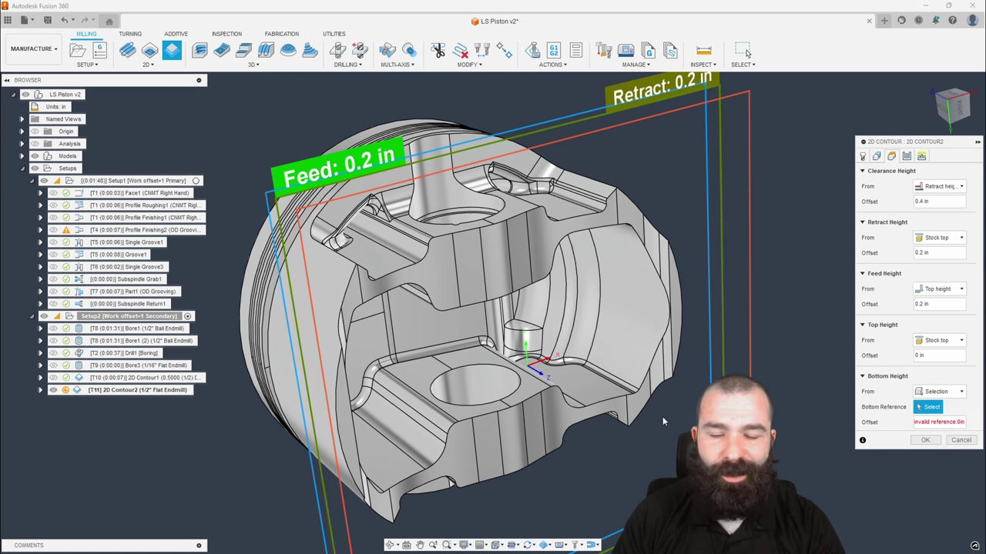
pyautogui.click(452, 374)
pyautogui.keyDown('shift'); pyautogui.moveTo(452, 374); pyautogui.dragTo(514, 382, button='middle'); pyautogui.keyUp('shift')
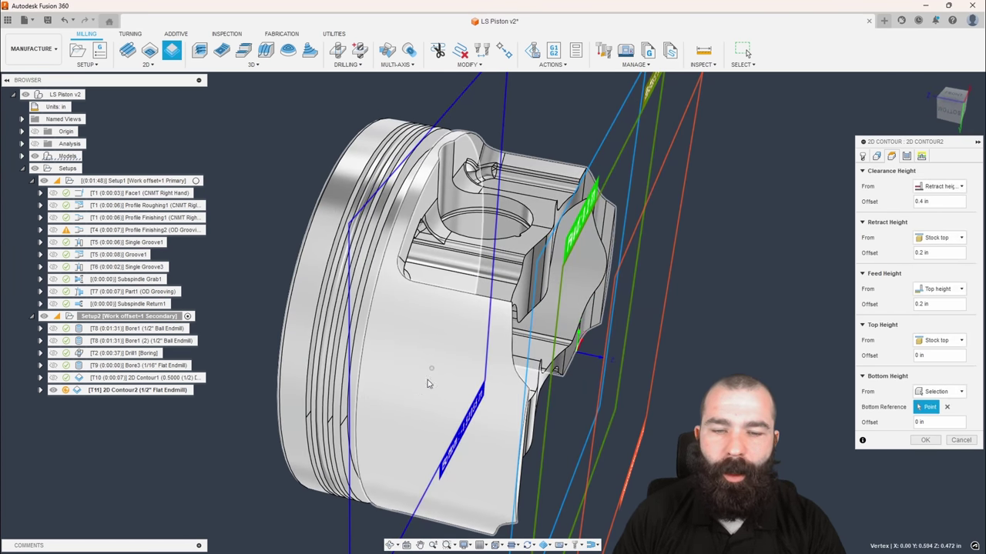
# Lower the bottom height with an offset of -0.2 in and generate the contour toolpath.
pyautogui.click(952, 112)
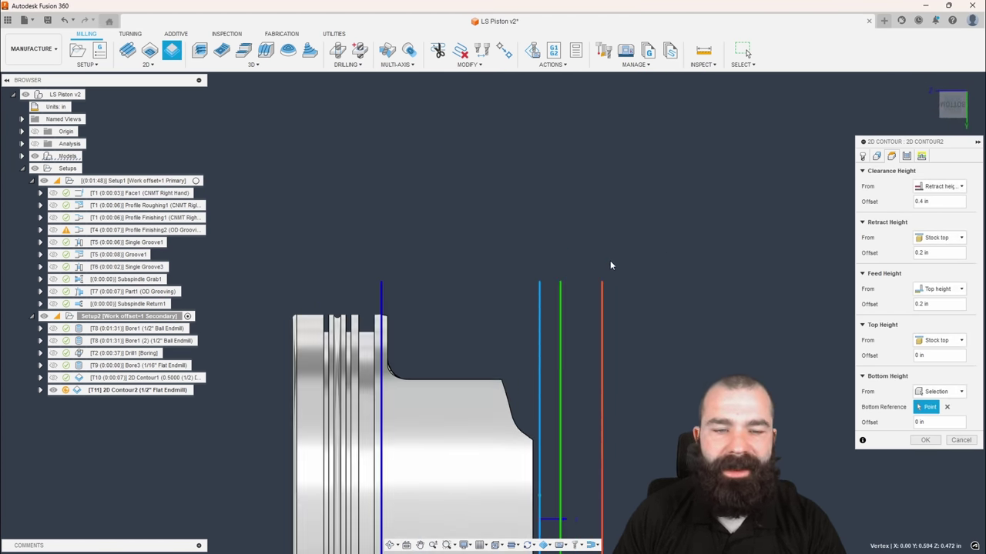
pyautogui.moveTo(380, 302); pyautogui.dragTo(362, 306)
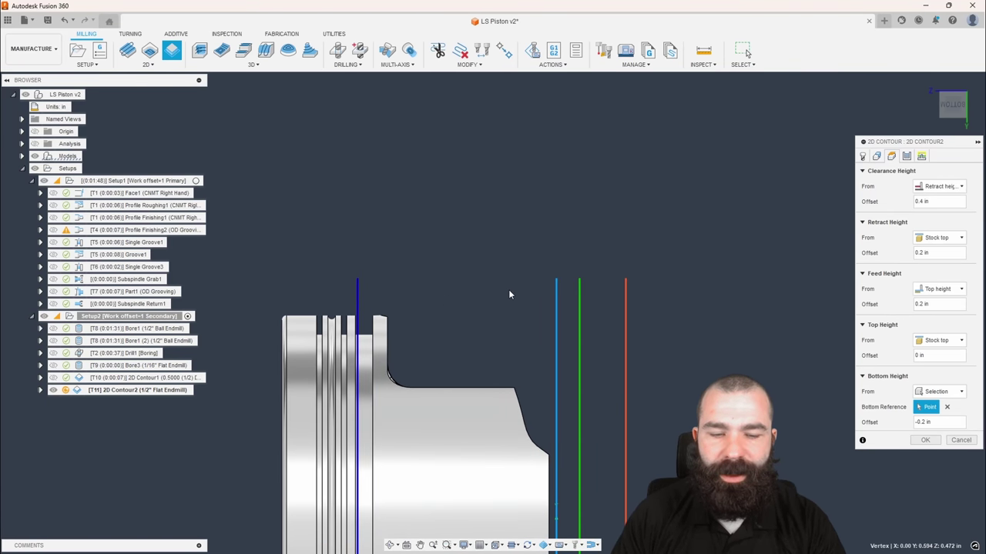
pyautogui.keyDown('shift'); pyautogui.moveTo(520, 292); pyautogui.dragTo(510, 333, button='middle'); pyautogui.keyUp('shift')
pyautogui.click(924, 441)
# Examine the 2D Contour2 toolpath on the stock from several angles, and clear the selection to show the bare piston.
pyautogui.keyDown('shift'); pyautogui.moveTo(436, 389); pyautogui.dragTo(460, 351, button='middle'); pyautogui.keyUp('shift')
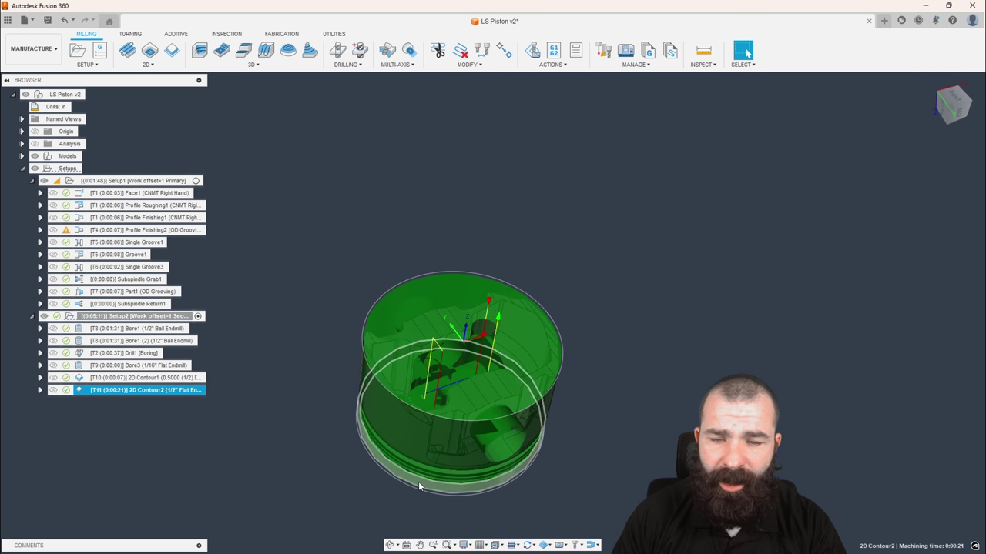
pyautogui.scroll(2, 420, 488)
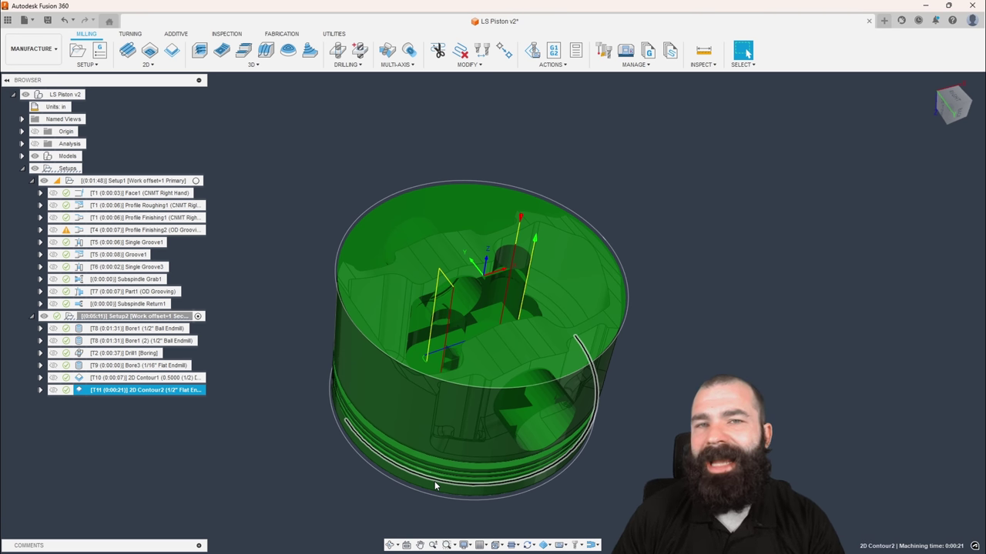
pyautogui.keyDown('shift'); pyautogui.moveTo(450, 356); pyautogui.dragTo(498, 444, button='middle'); pyautogui.keyUp('shift')
pyautogui.keyDown('shift'); pyautogui.moveTo(342, 254); pyautogui.dragTo(310, 274, button='middle'); pyautogui.keyUp('shift')
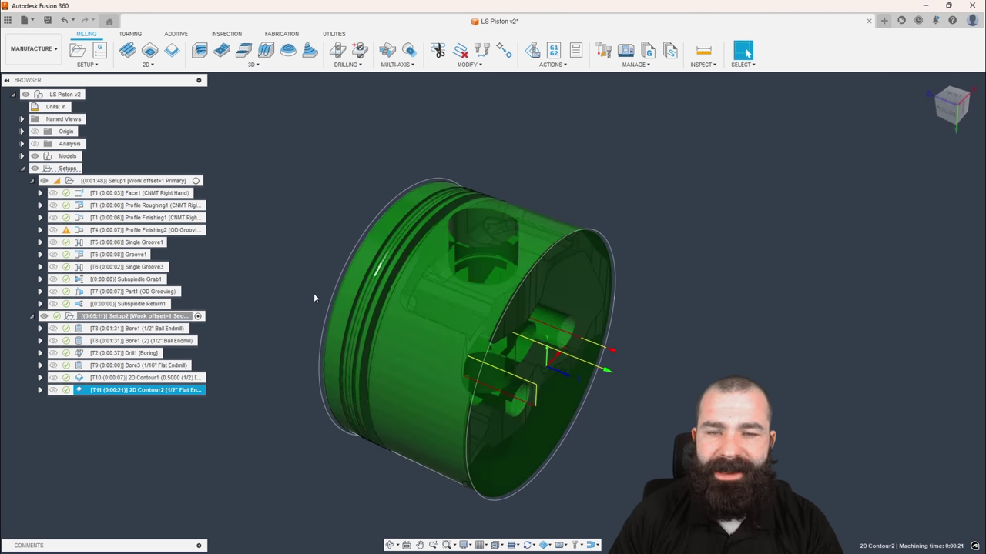
pyautogui.click(293, 221)
pyautogui.keyDown('shift'); pyautogui.moveTo(405, 317); pyautogui.dragTo(520, 408, button='middle'); pyautogui.keyUp('shift')
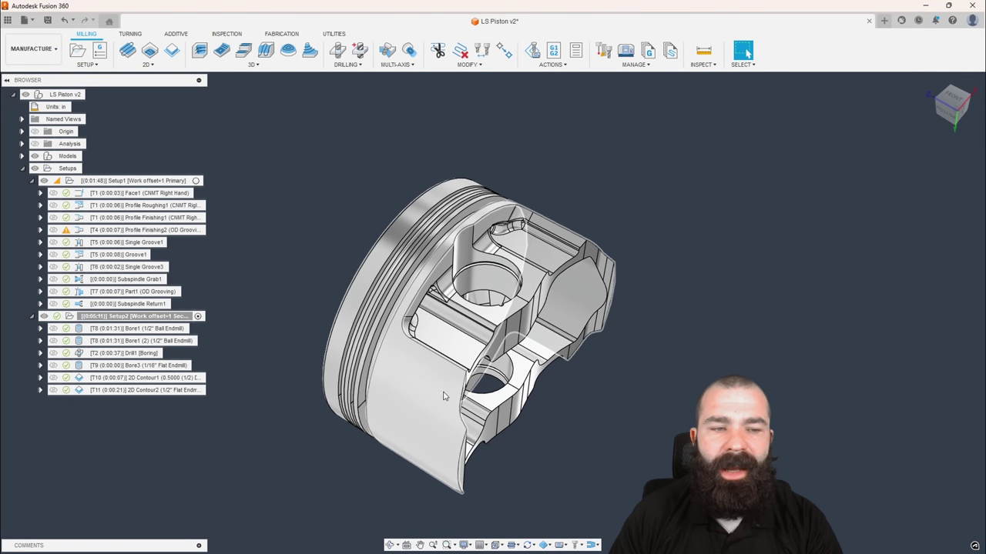
# Review the toolpaths of the Drill1 and Bore3 operations in Setup2 on the stock.
pyautogui.click(107, 355)
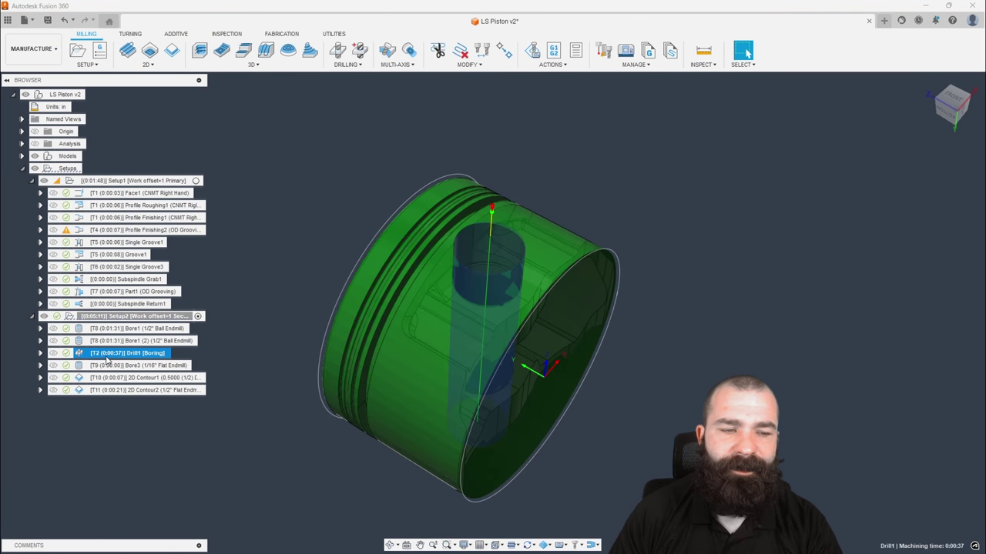
pyautogui.click(123, 341)
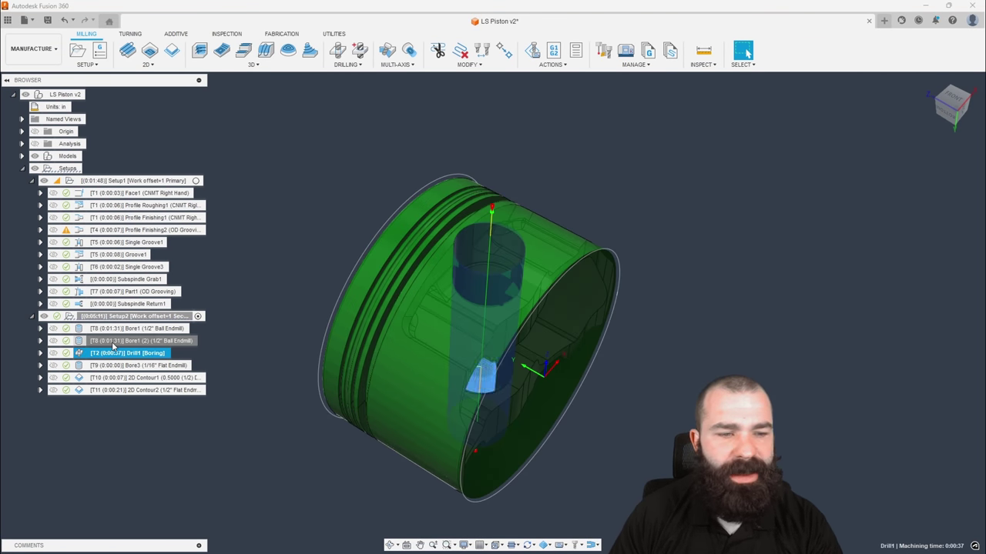
pyautogui.click(196, 365)
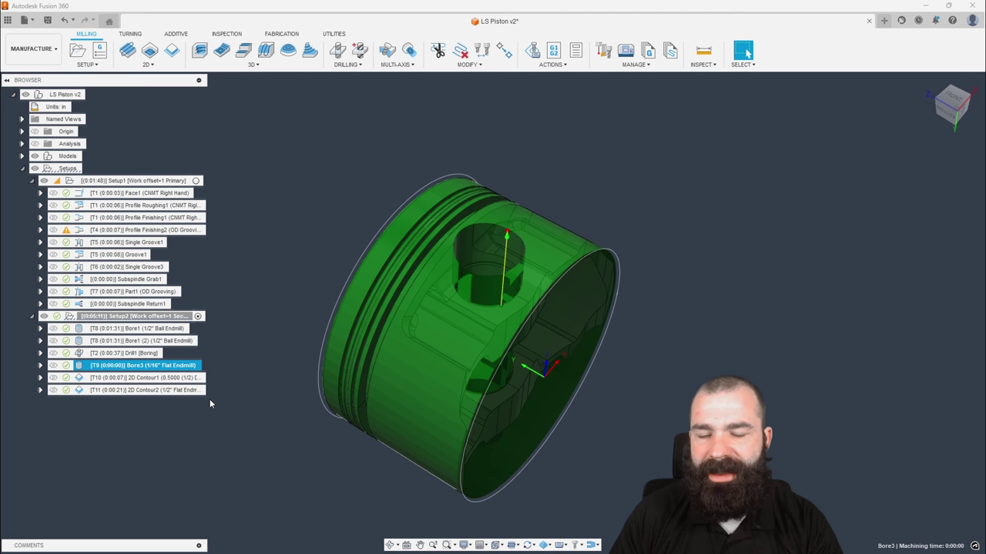